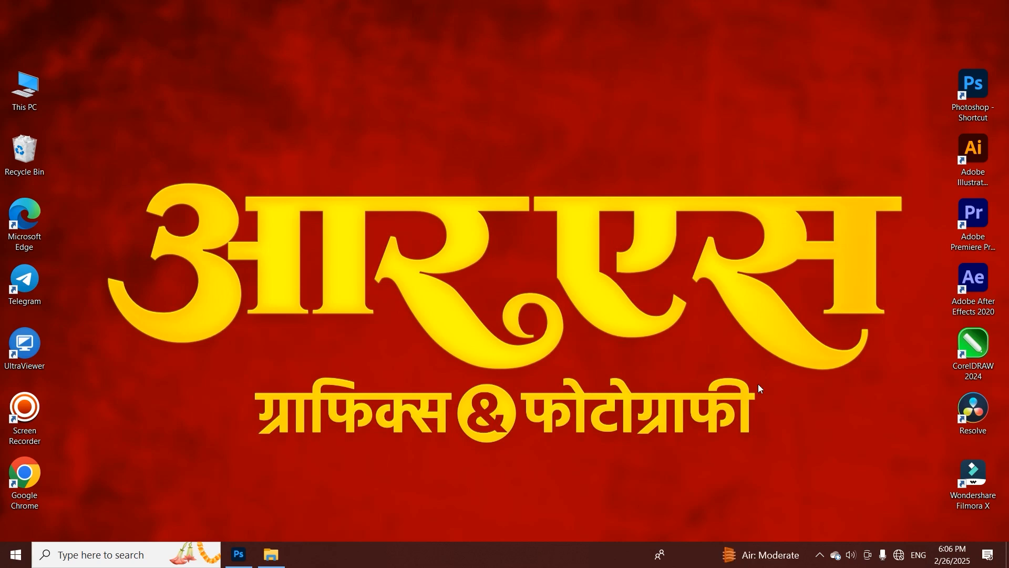
Switch to Photoshop, place the misty green hillside image as an embedded layer and scale it to 125% over the canvas
click(239, 552)
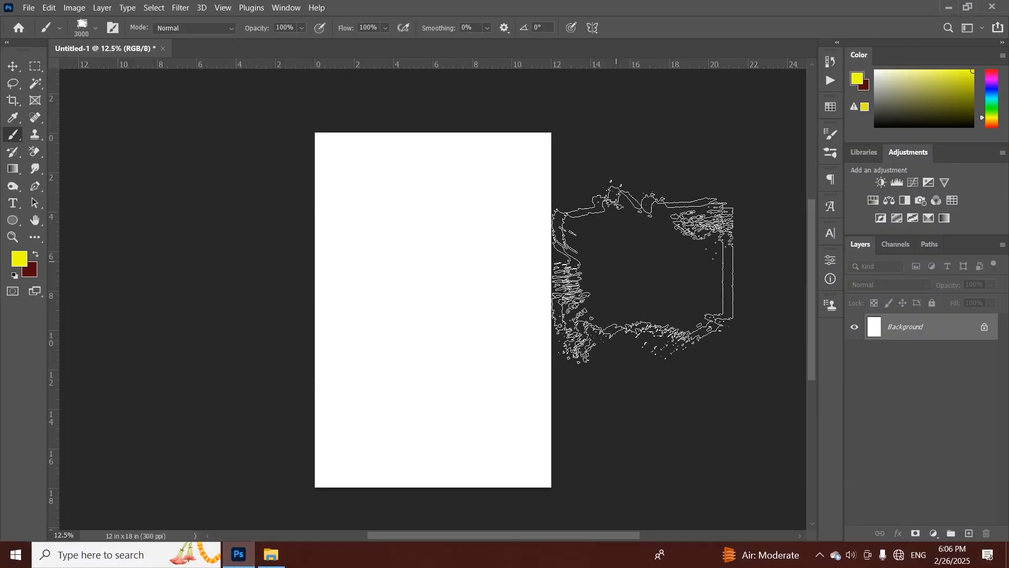
click(21, 11)
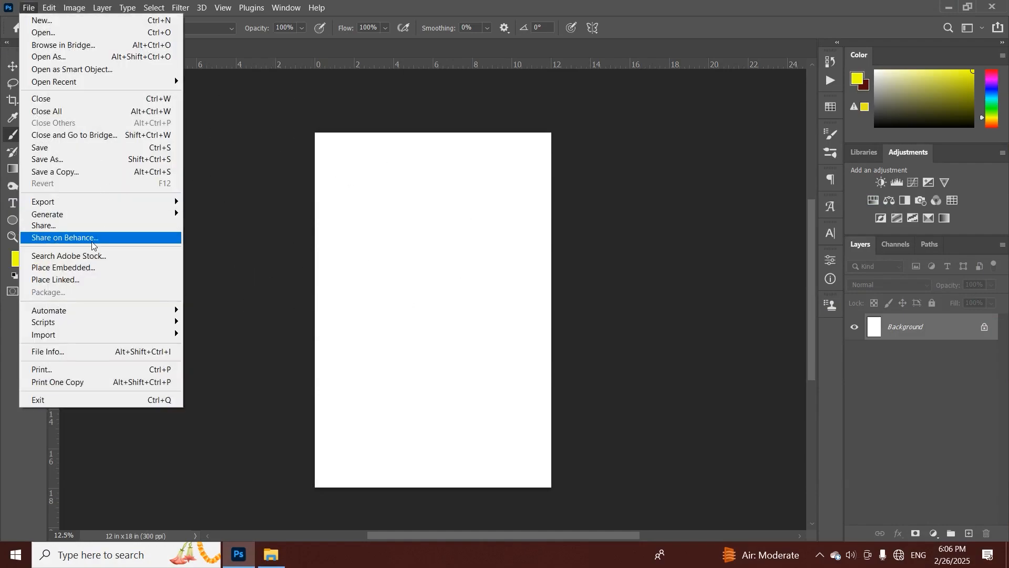
click(92, 266)
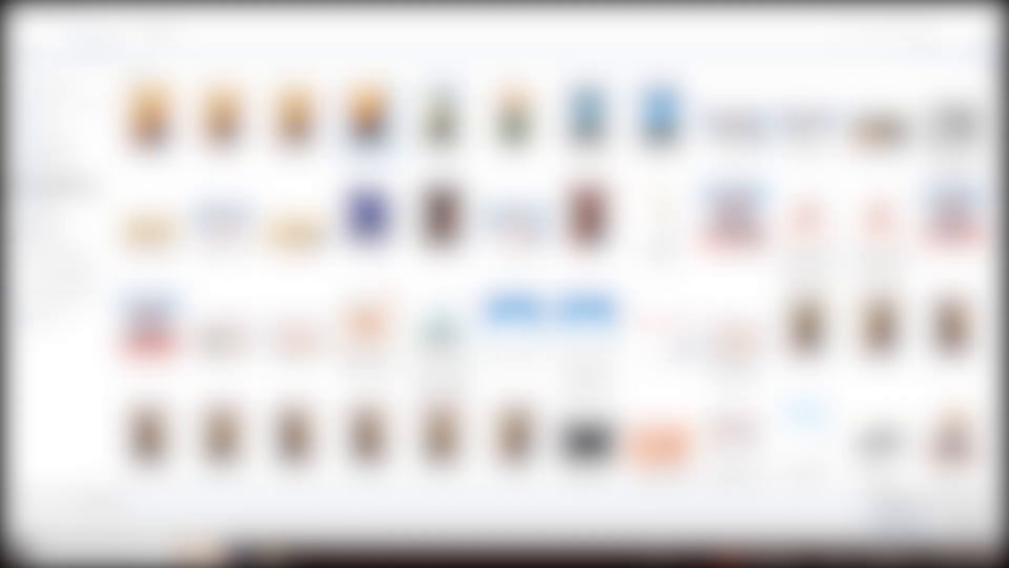
double_click(496, 123)
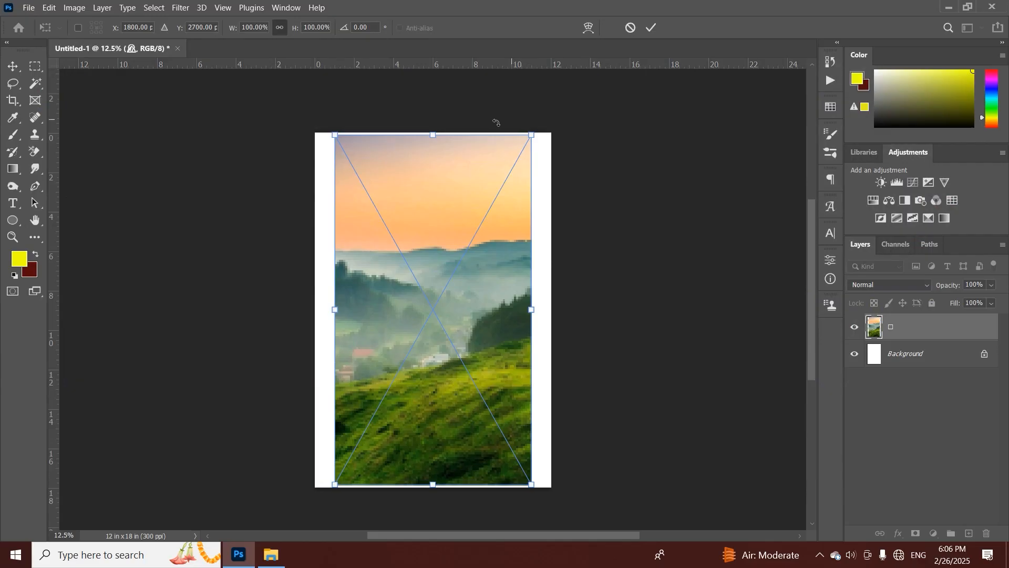
drag(296, 30, 324, 30)
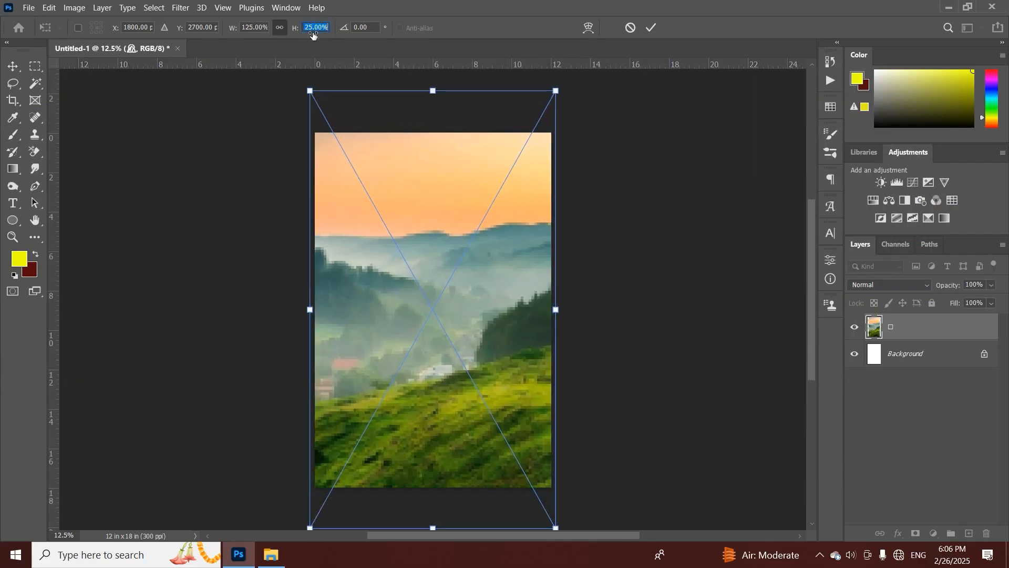
click(651, 29)
Add a Solid Color fill layer in dark orange-brown (872600) directly above the Background layer
click(906, 363)
click(934, 533)
click(931, 304)
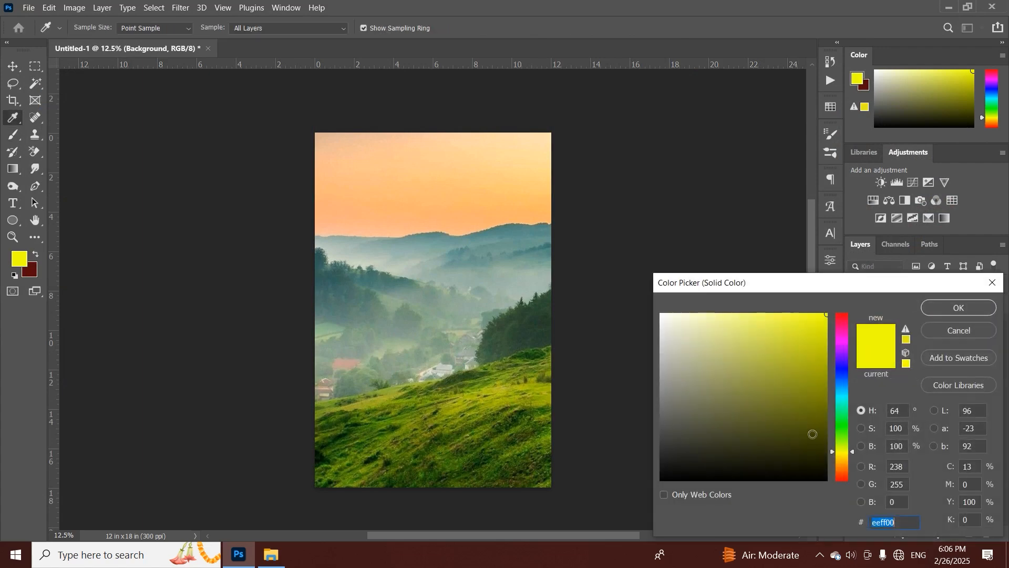
click(841, 472)
click(819, 407)
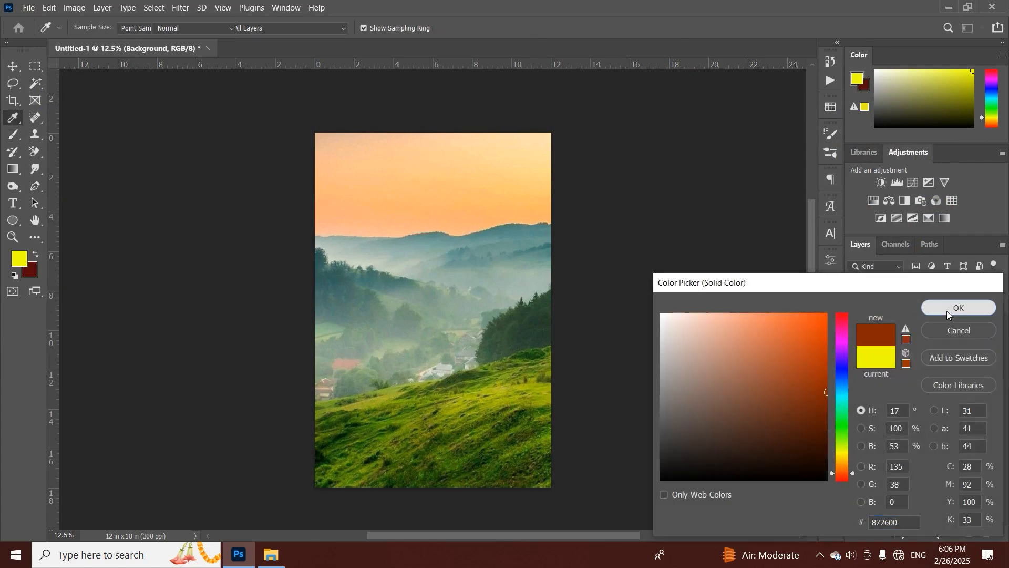
click(957, 309)
Set the blend mode of the placed landscape layer to Overlay
click(888, 338)
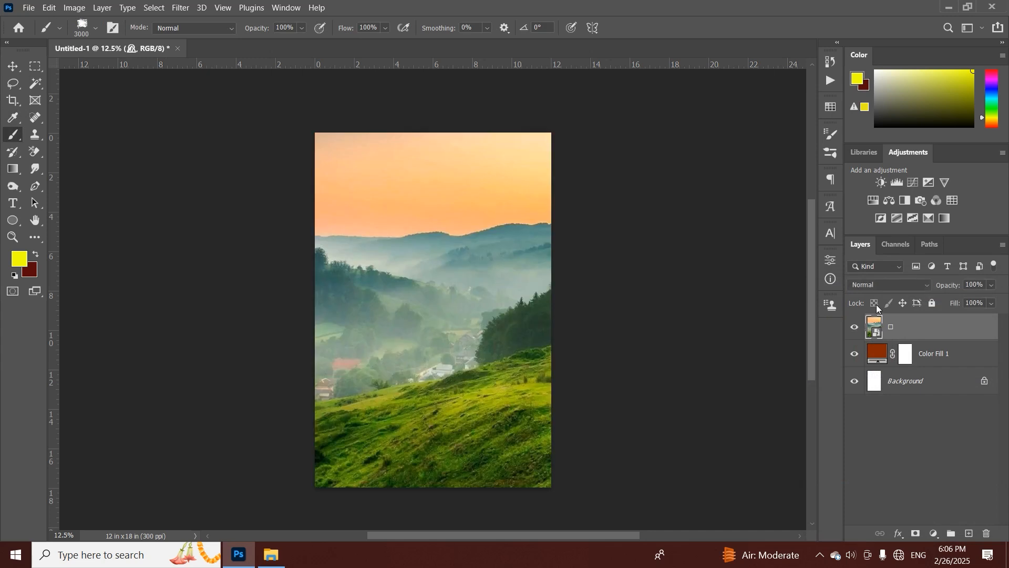
click(881, 289)
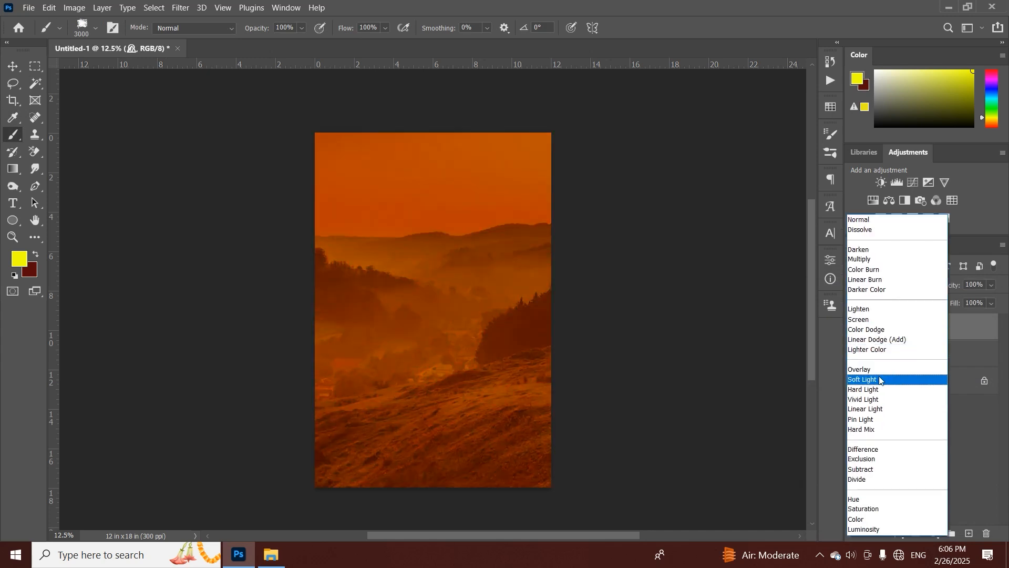
click(873, 370)
Recolour the Solid Color fill layer to a light turquoise
double_click(877, 352)
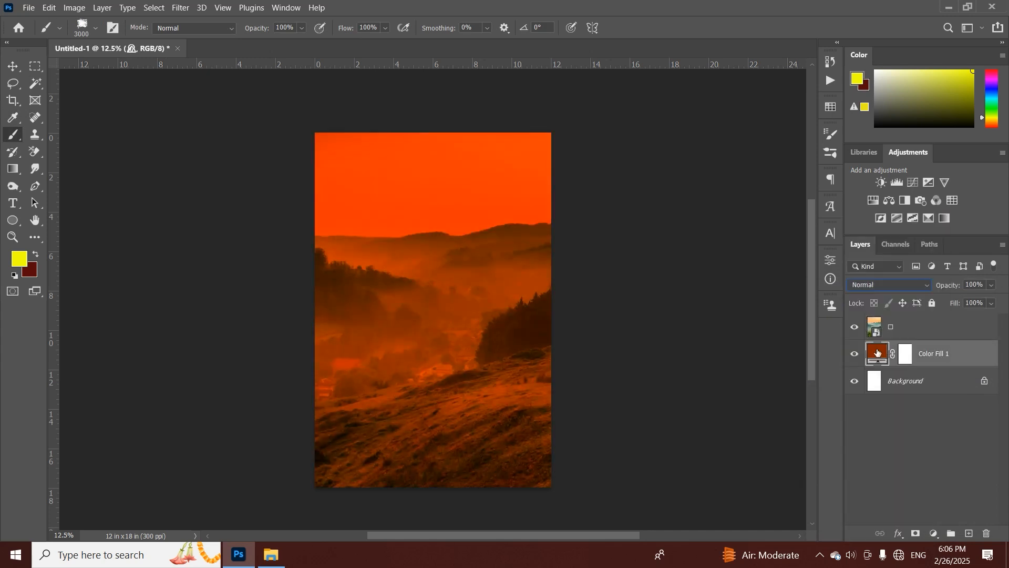
click(736, 330)
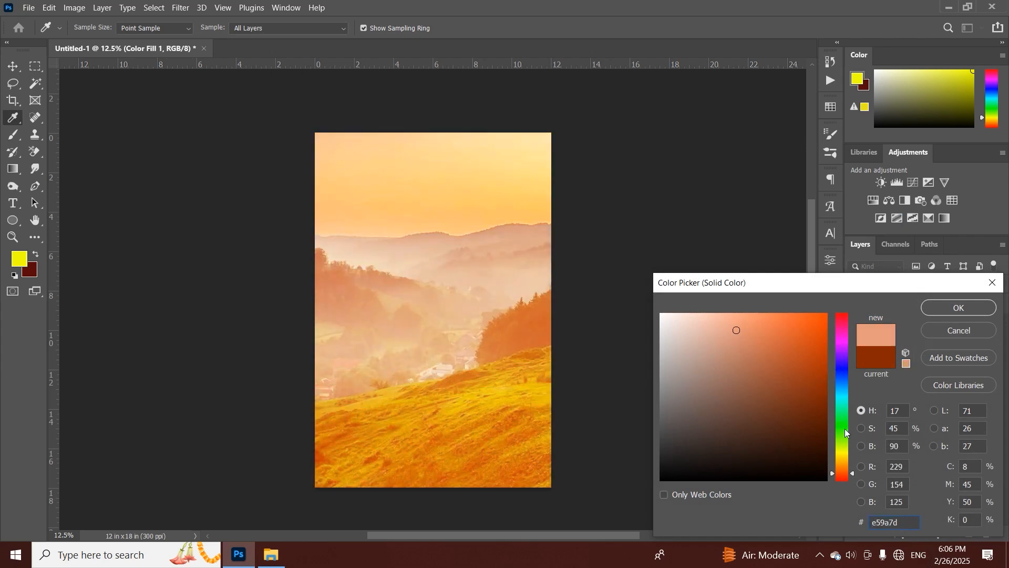
drag(843, 436, 840, 409)
click(949, 308)
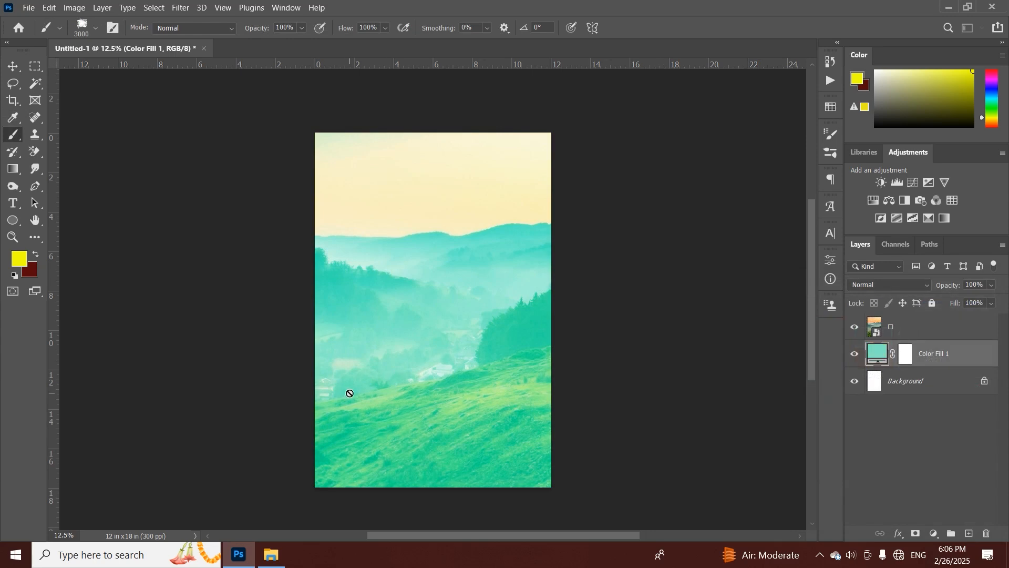
Add a new empty layer above the landscape image layer
click(21, 67)
scroll(489, 294, down, 1)
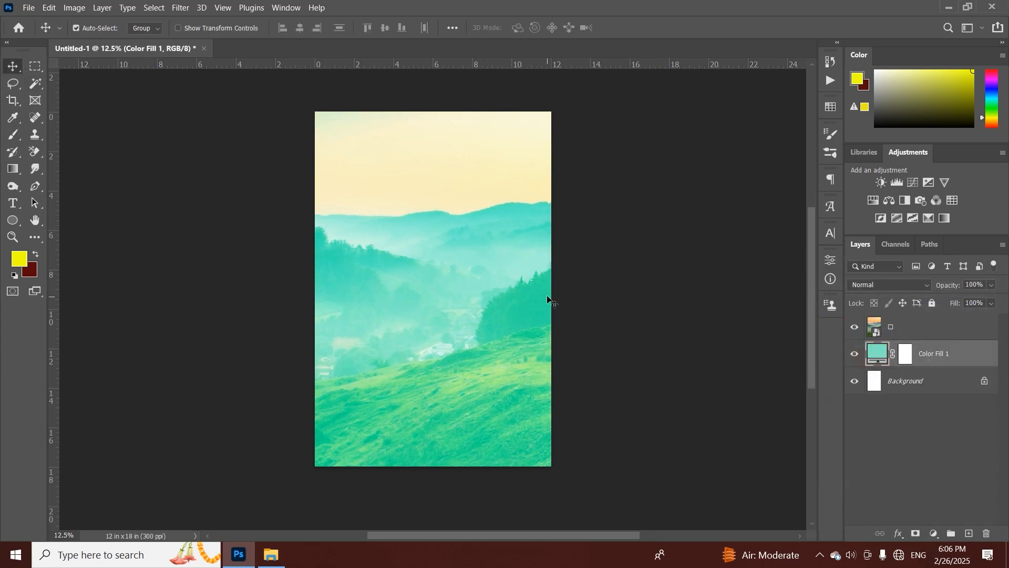
click(934, 331)
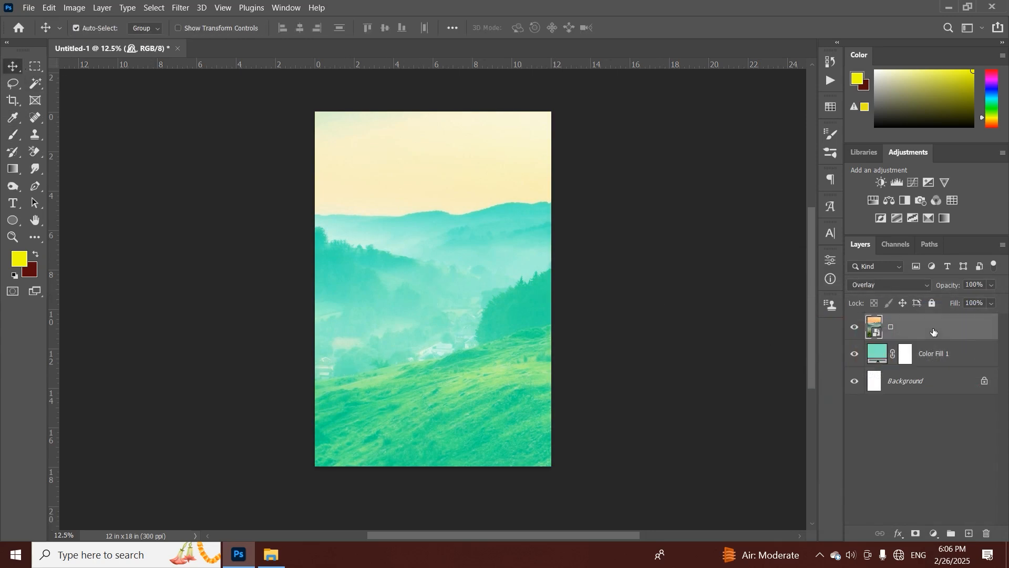
click(968, 534)
Choose the 4081 brush from the SNOW BRUSHES set and make white the painting colour
click(13, 135)
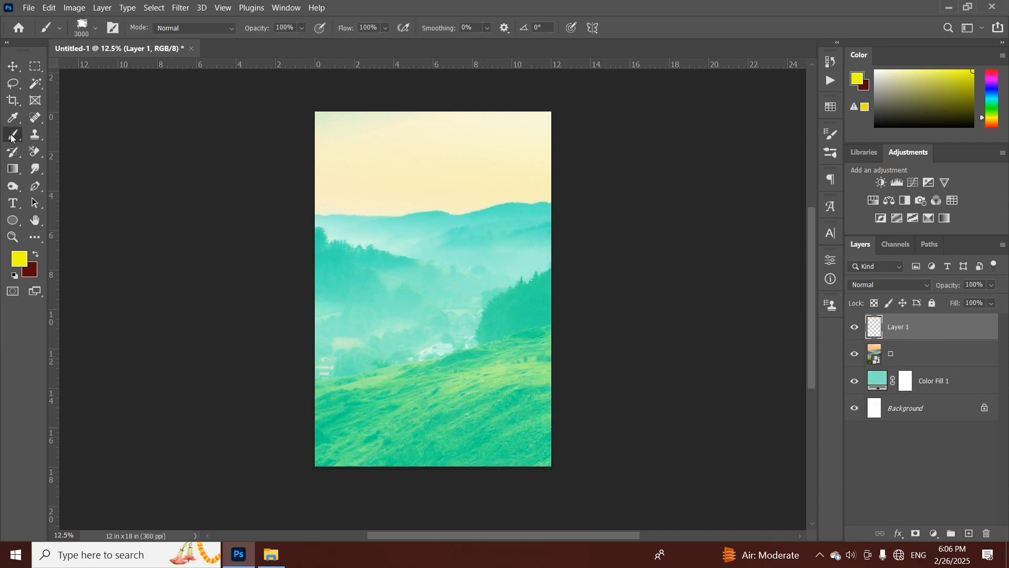
right_click(418, 249)
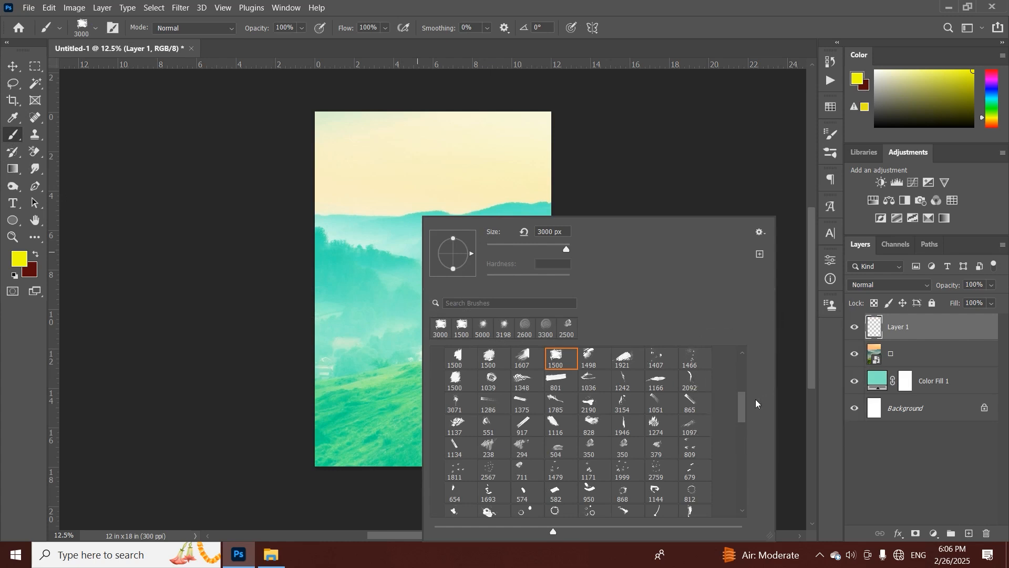
drag(747, 425, 749, 504)
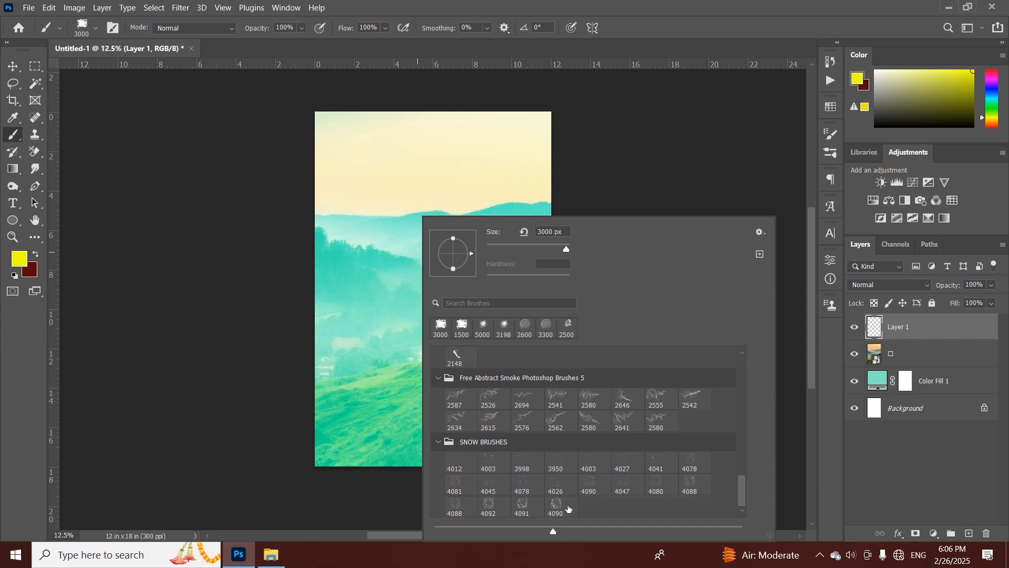
click(455, 484)
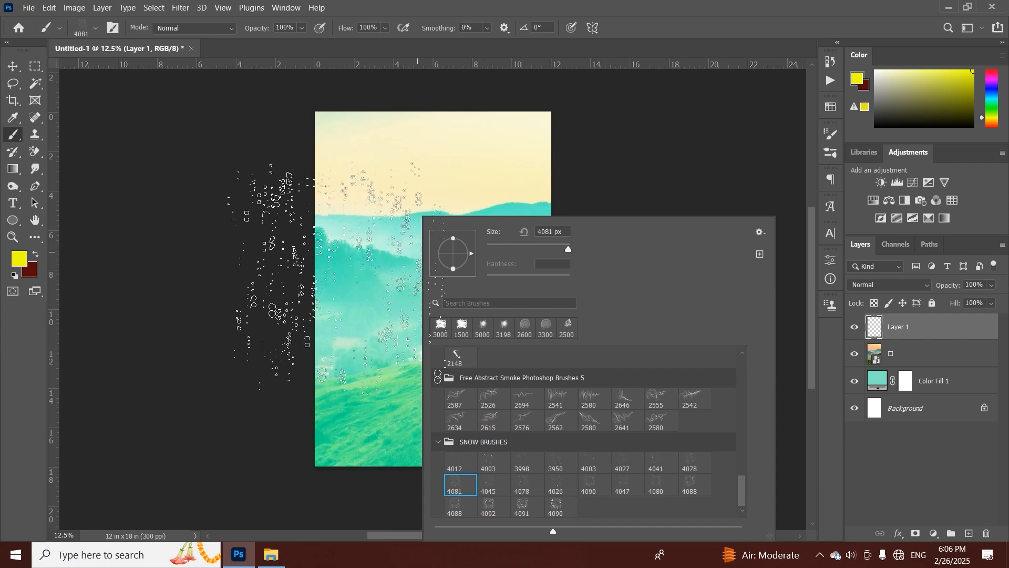
click(917, 326)
click(875, 71)
Enlarge the snow brush to 4700 px and stamp white snow particles over the landscape on Layer 1
key(])
key(])
key(])
key(])
key(])
key(])
key(])
key(])
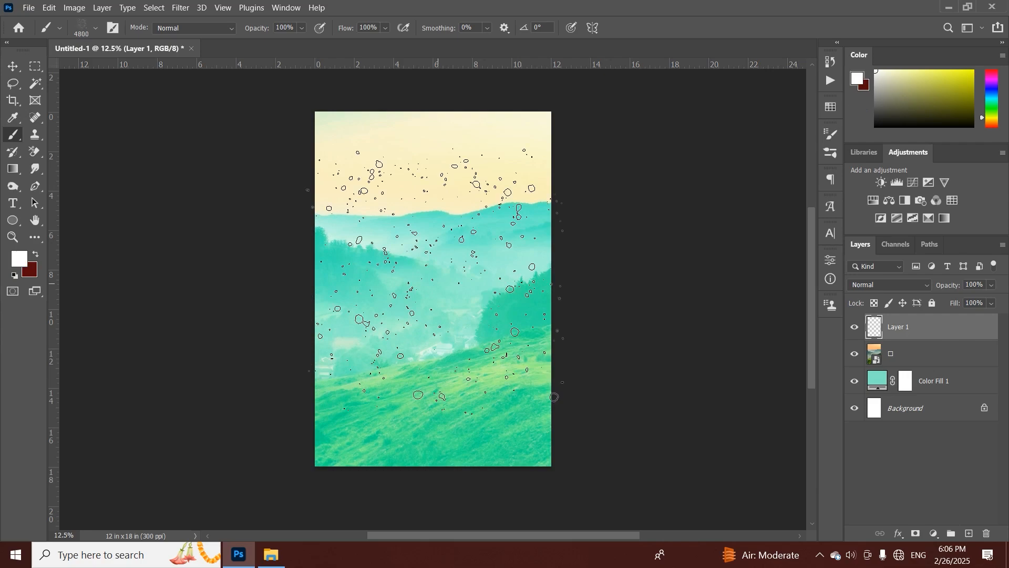
key(bracketleft)
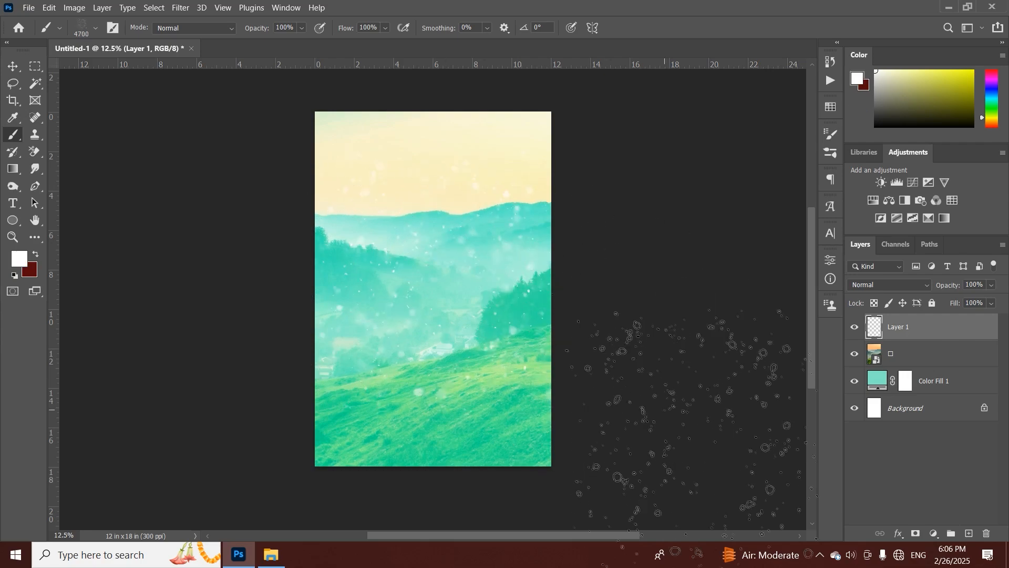
Stamp more white snow particles over the lower hillside and check the effect up close
key(ctrl+plus)
key(ctrl+plus)
scroll(692, 428, down, 2)
drag(506, 402, 516, 313)
click(520, 326)
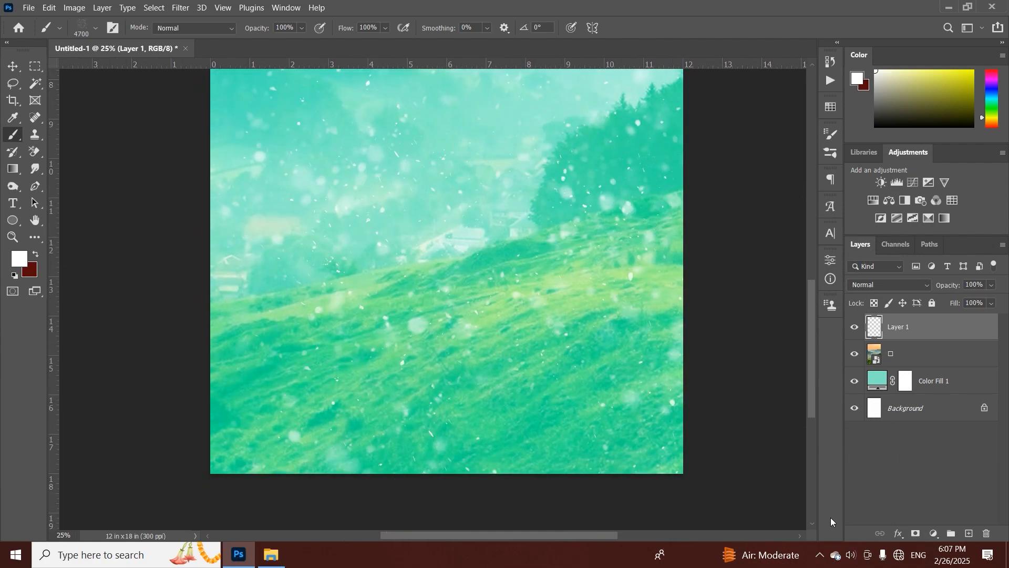
key(ctrl+minus)
key(ctrl+minus)
key(ctrl+minus)
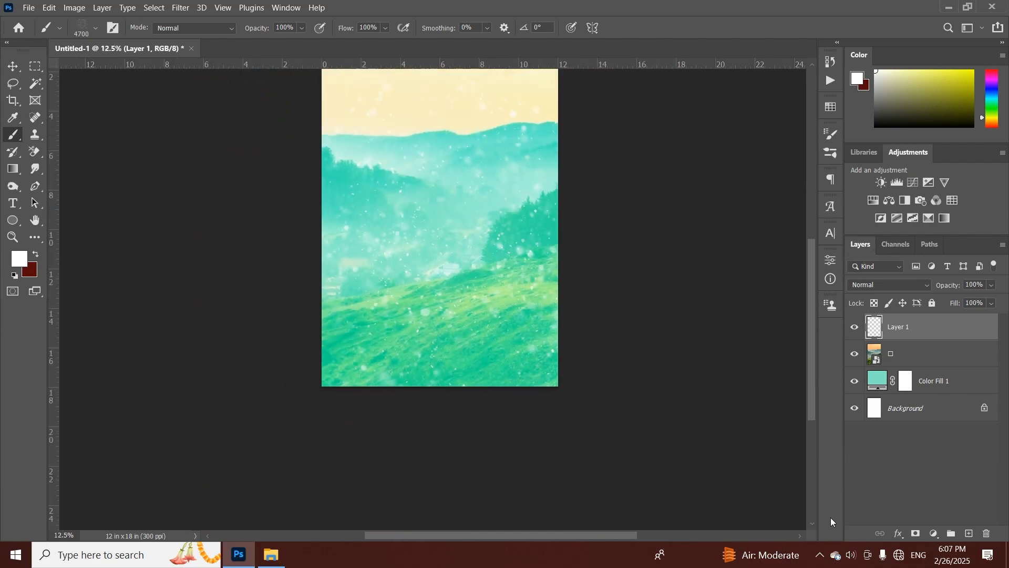
Open the couple portrait document fadfadff.psd from the Downloads folder
click(29, 8)
click(45, 31)
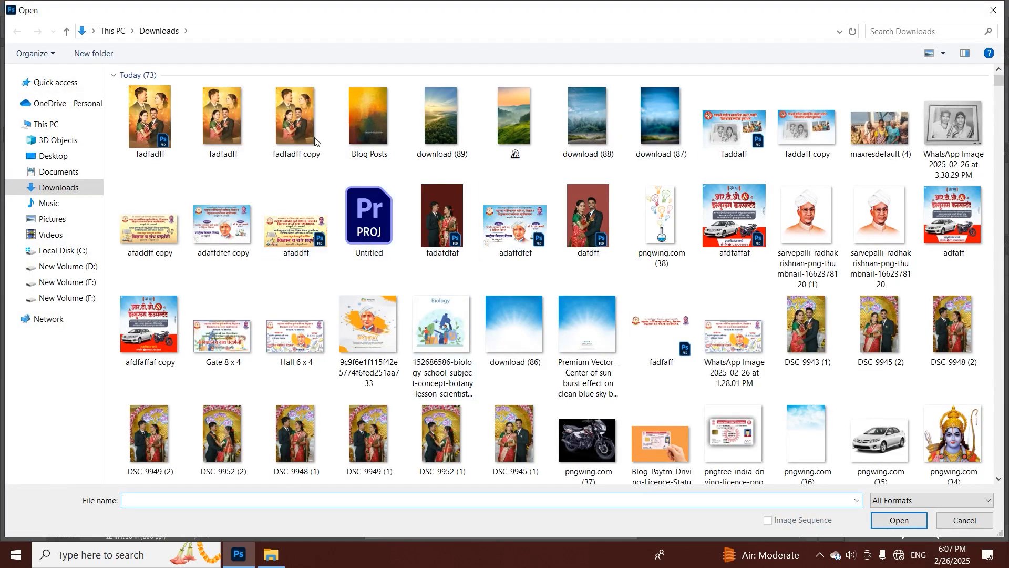
double_click(168, 116)
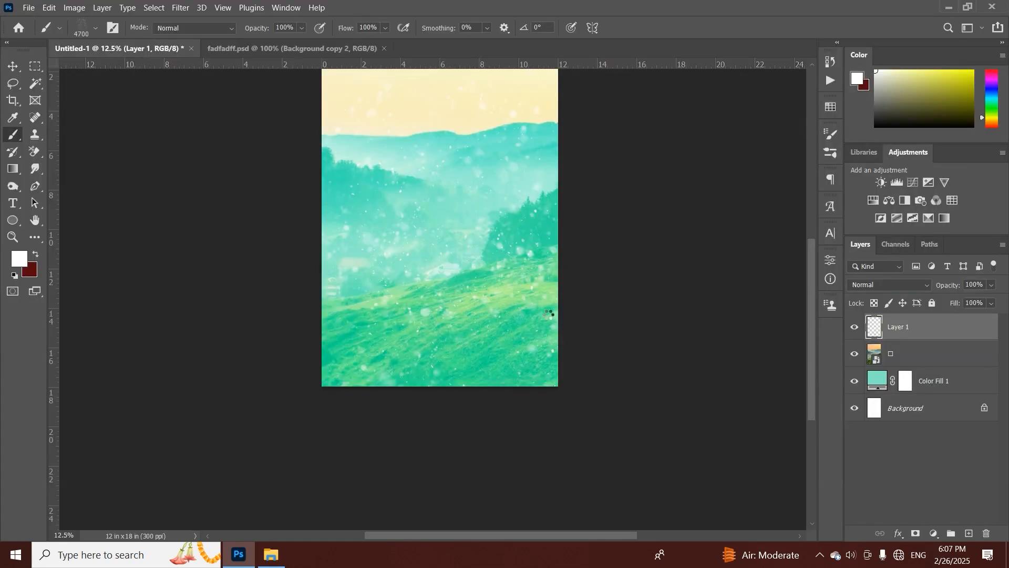
Add a new empty layer directly above the Background #17 layer
scroll(925, 421, down, 3)
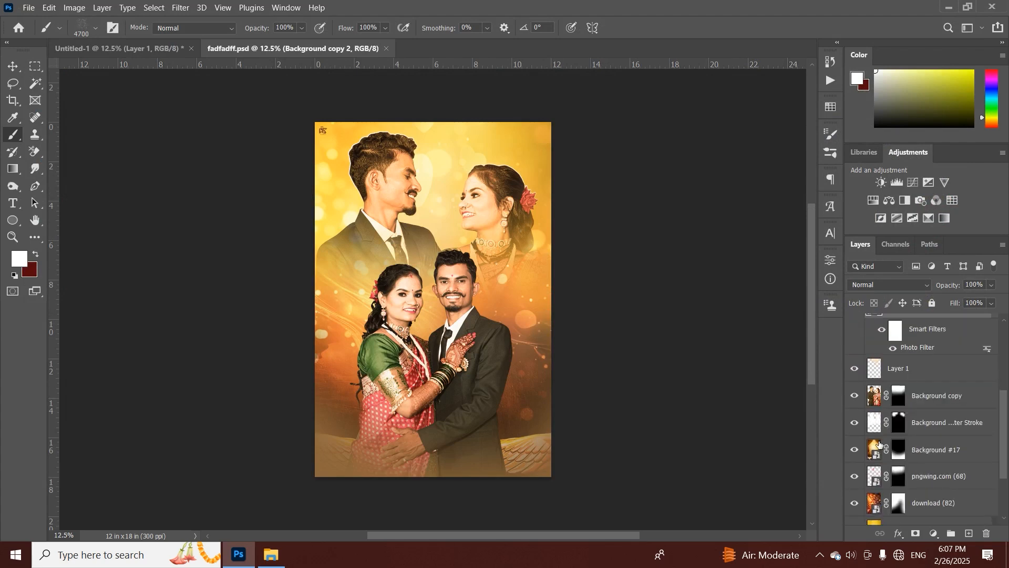
click(935, 461)
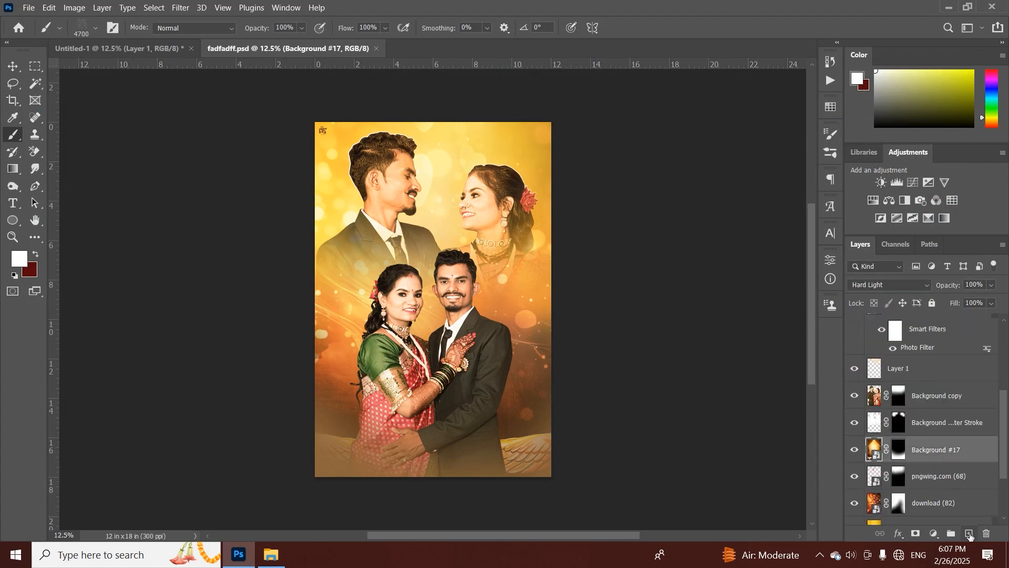
click(970, 534)
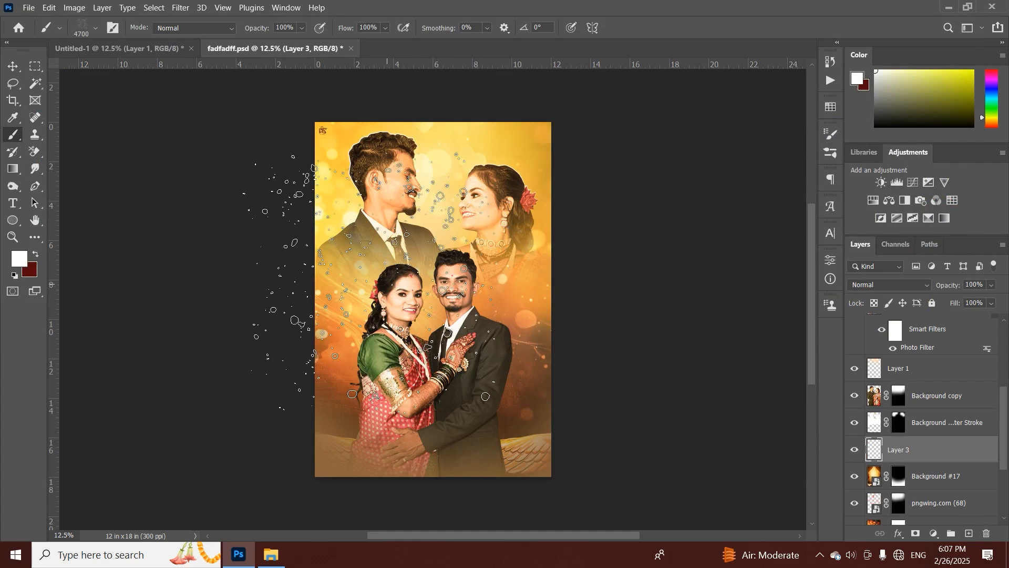
Set the painting colour to golden yellow and choose the 4003 brush from the SNOW BRUSHES set
click(993, 121)
click(973, 71)
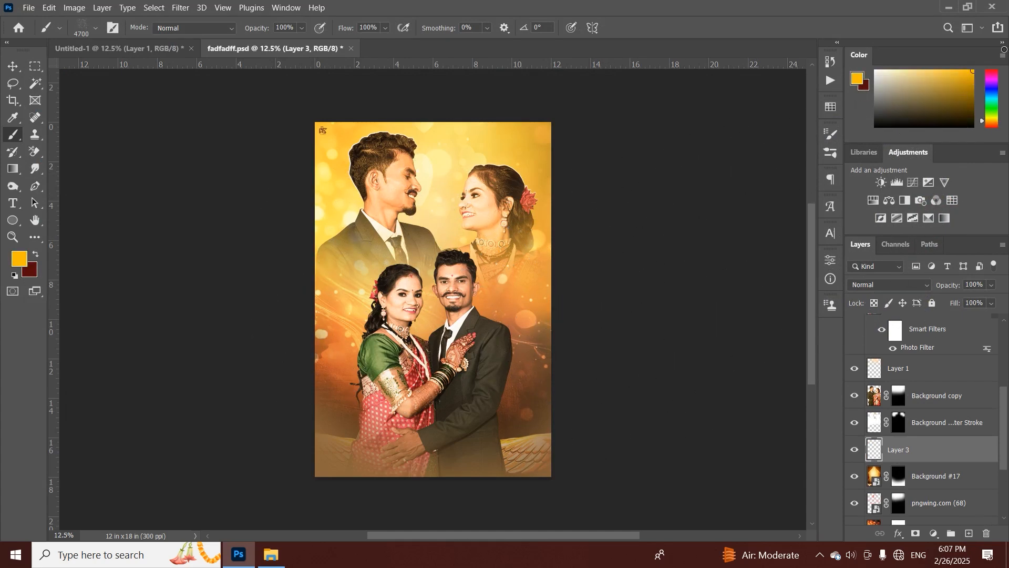
right_click(445, 236)
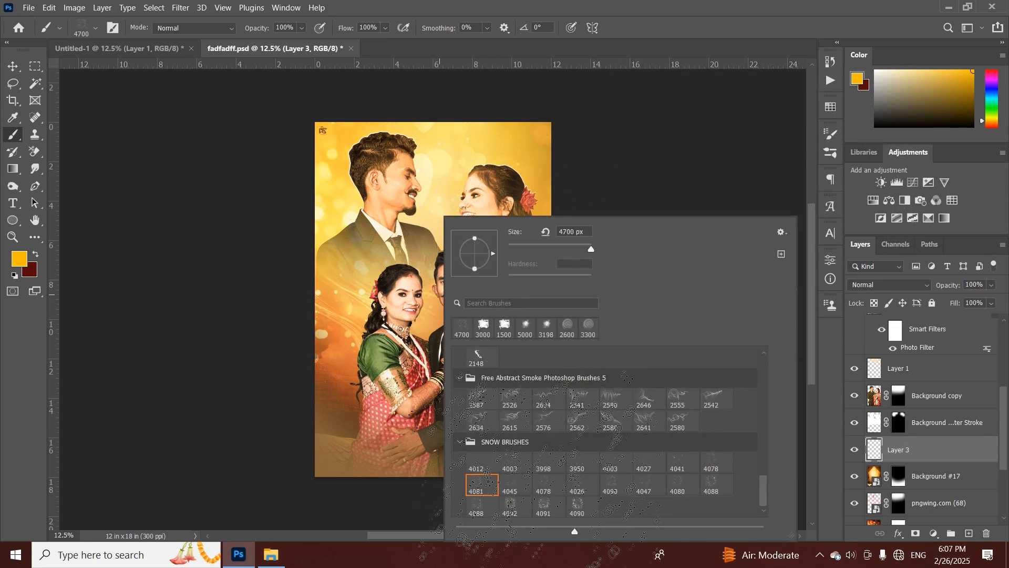
click(513, 463)
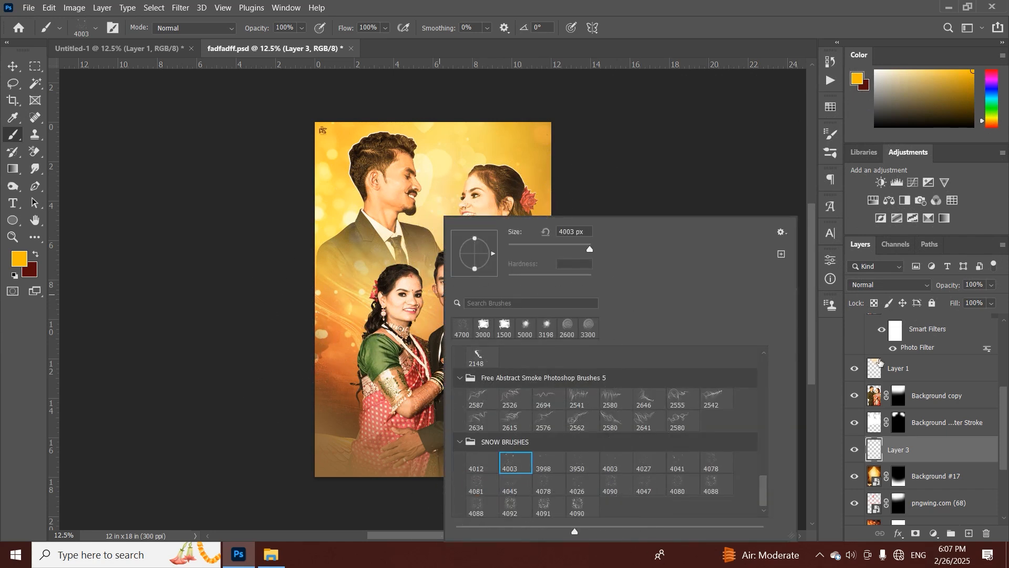
click(911, 444)
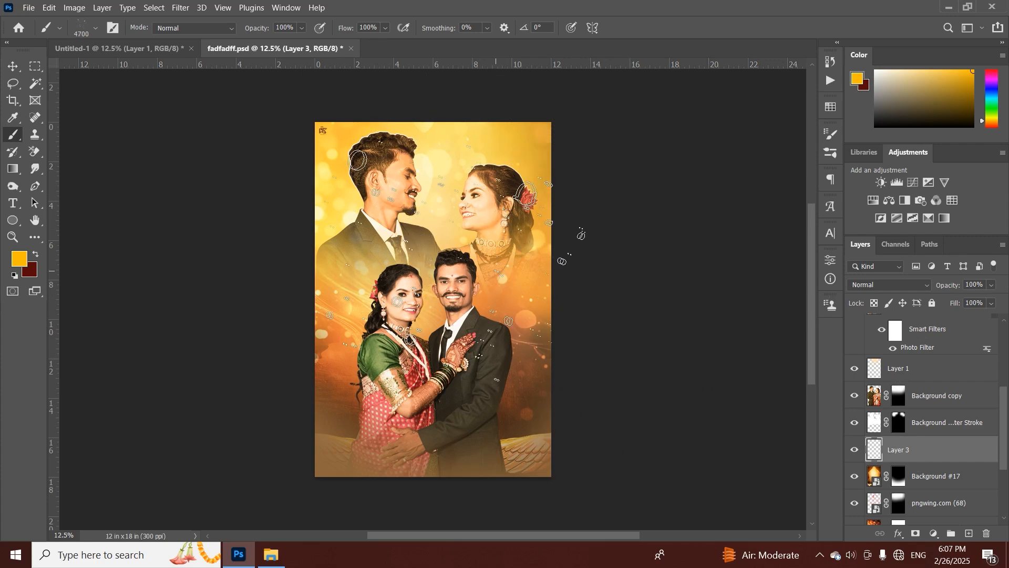
Switch to the 4081 snow brush, enlarge it to 5000 px and stamp golden particles behind the couple
right_click(454, 262)
click(496, 482)
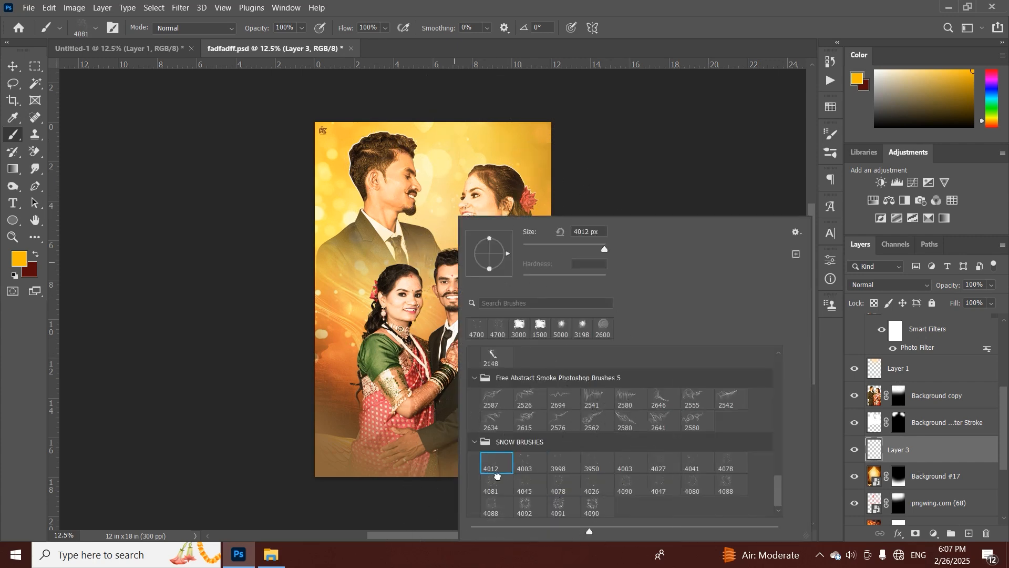
click(918, 452)
key(bracketright)
key(bracketright)
key(bracketright)
key(bracketright)
key(bracketright)
key(bracketright)
key(bracketright)
key(bracketright)
key(bracketright)
key(bracketright)
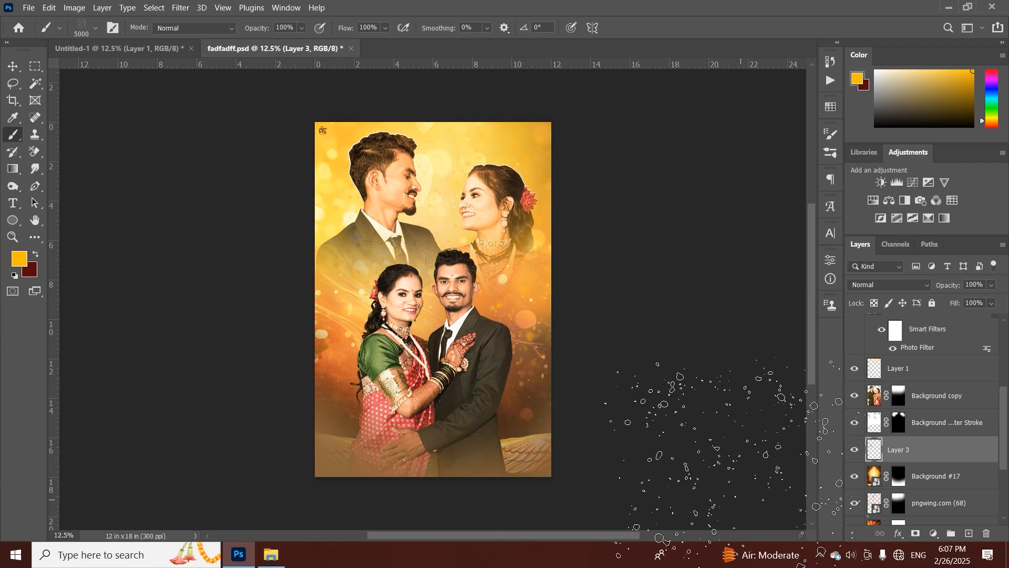
Set the blend mode of the golden particle layer, Layer 3, to Overlay and check the particles behind the couple
key(ctrl+plus)
key(ctrl+plus)
drag(630, 417, 466, 290)
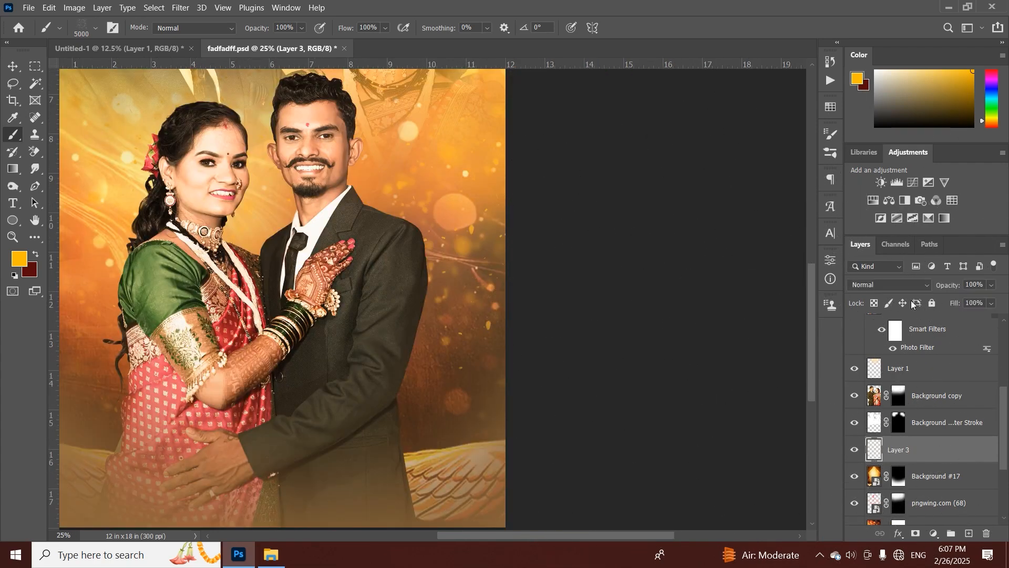
click(906, 285)
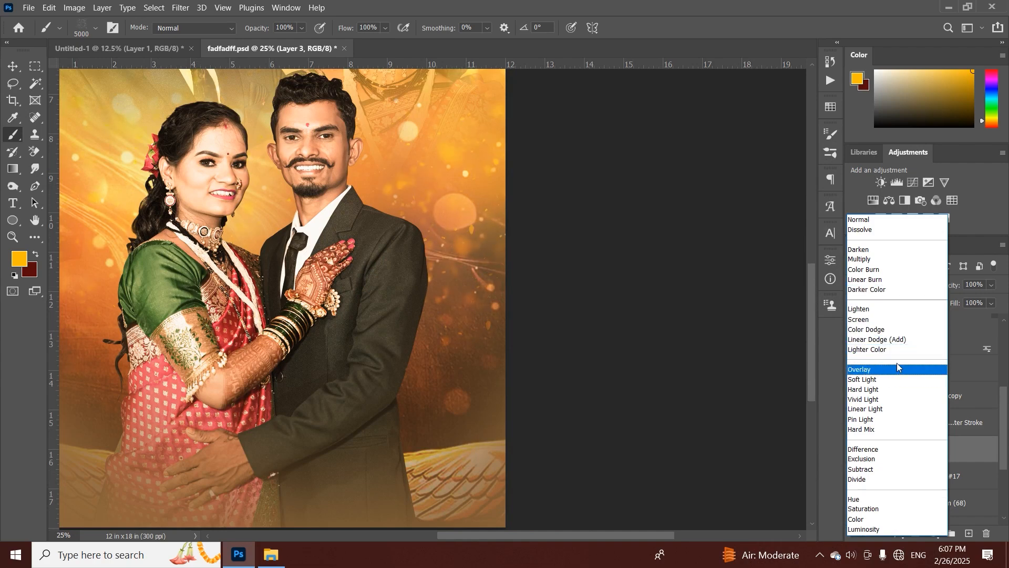
click(897, 370)
key(ctrl+minus)
key(ctrl+minus)
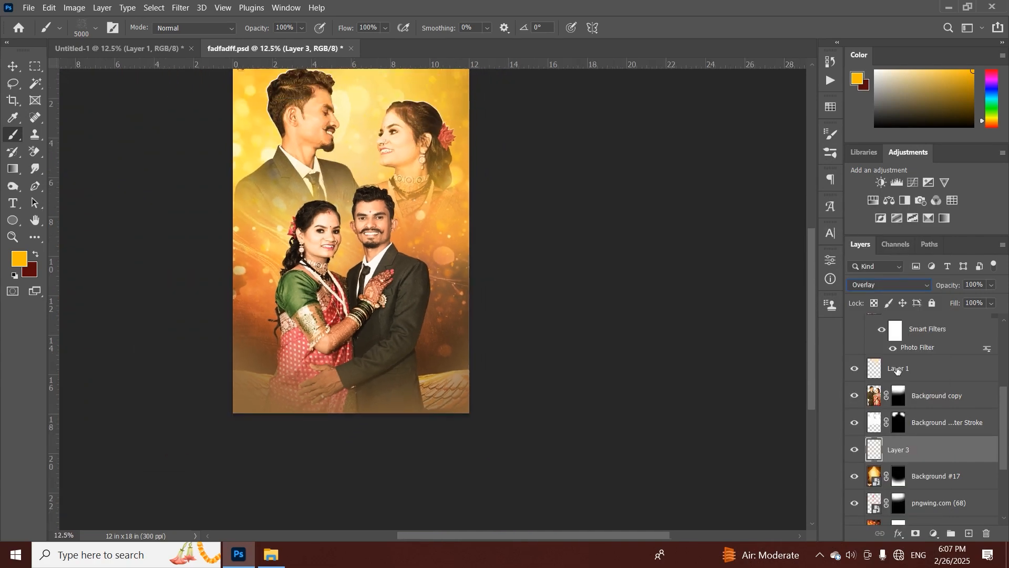
drag(221, 175, 267, 217)
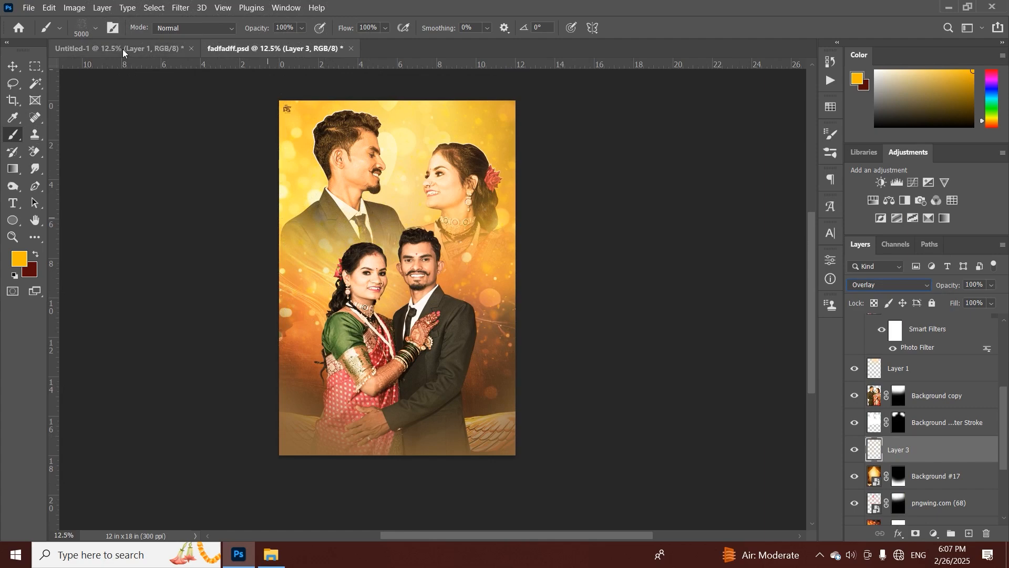
In the Untitled-1 document, replace the snow particle layer with a new empty layer above the landscape image
click(121, 48)
key(Delete)
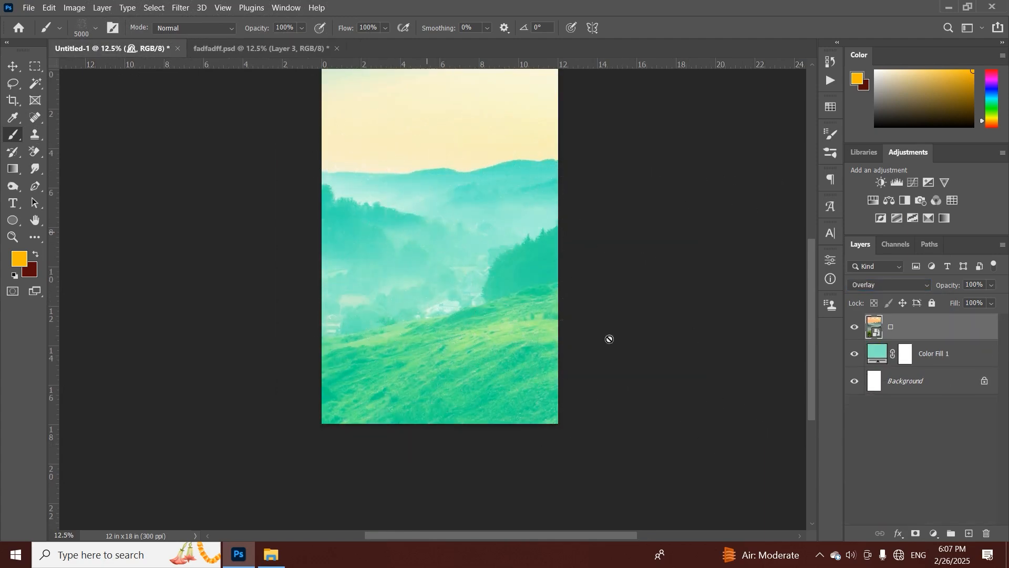
click(969, 533)
Look through the brush sets and choose the first of the two 350 px splash brushes
right_click(458, 222)
click(553, 486)
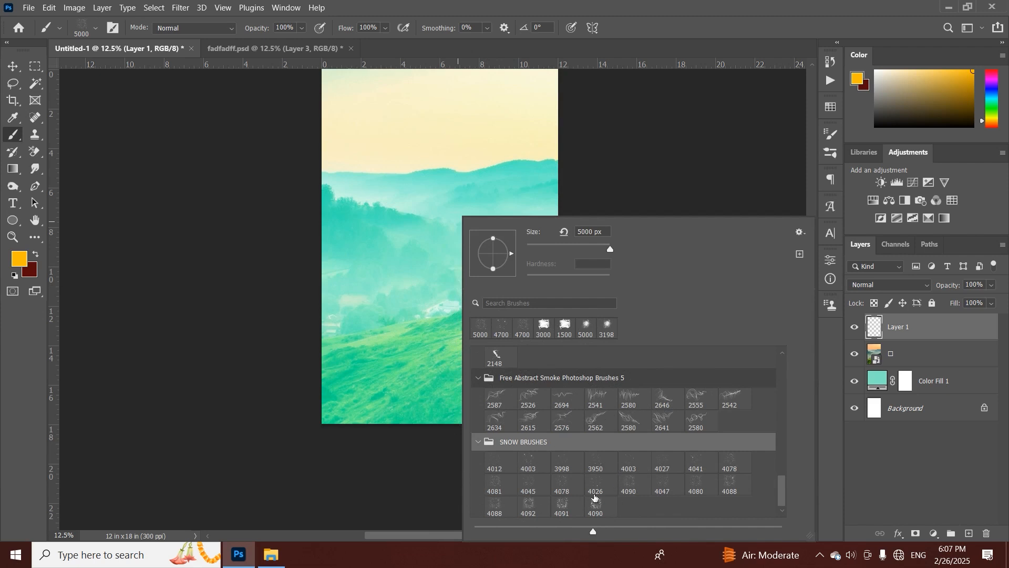
mouse_move(778, 491)
mouse_down()
mouse_move(771, 437)
mouse_move(787, 490)
mouse_move(787, 444)
mouse_move(790, 459)
mouse_up()
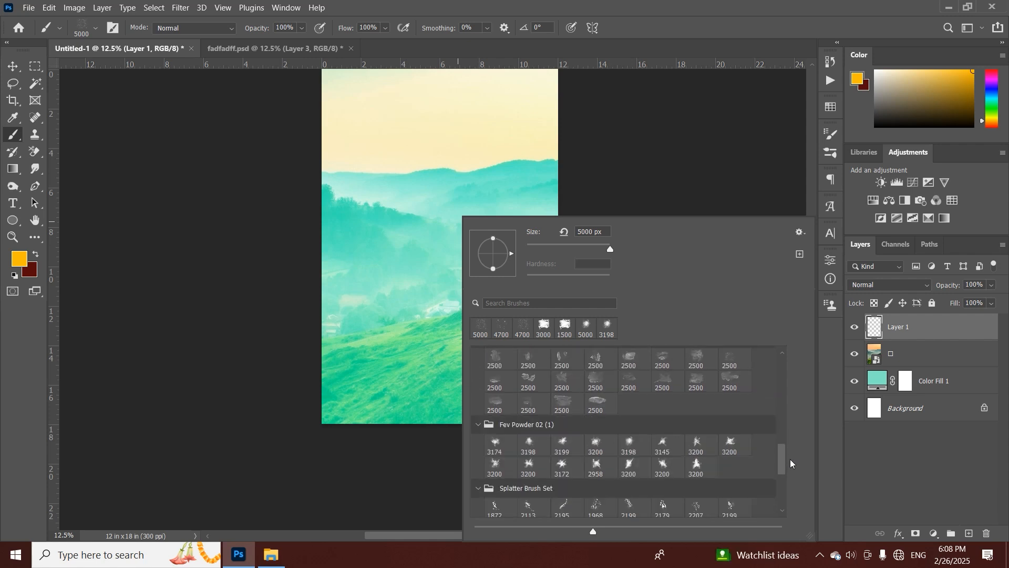
drag(790, 458, 796, 396)
scroll(542, 399, down, 3)
scroll(555, 402, up, 2)
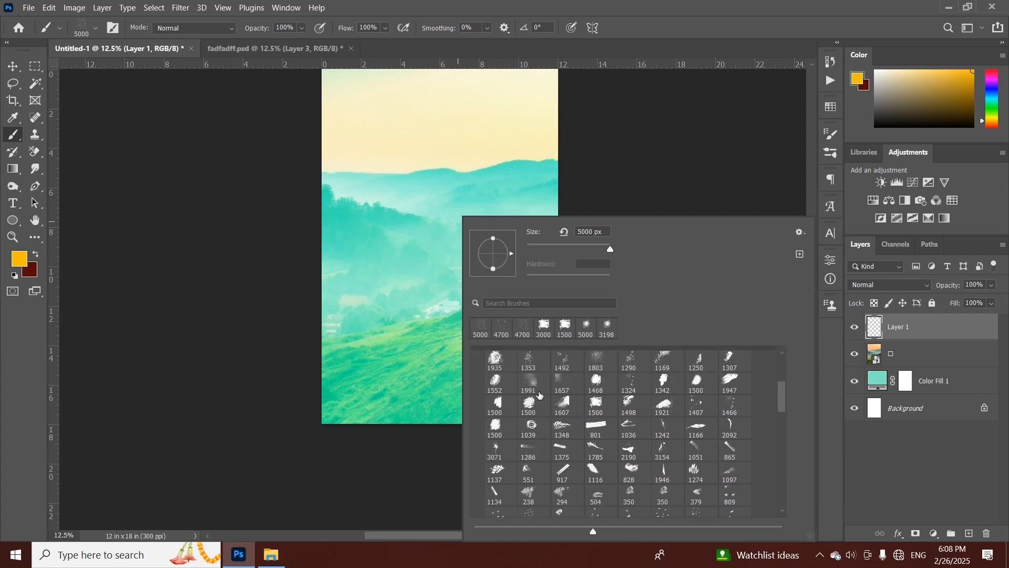
scroll(540, 394, up, 2)
scroll(566, 371, down, 2)
click(629, 497)
click(919, 326)
Enlarge the splash brush to 2600 px for use on the landscape
key(bracketright)
key(bracketright)
key(bracketright)
key(bracketright)
key(bracketright)
key(bracketright)
key(bracketright)
key(bracketright)
key(bracketright)
key(bracketright)
key(bracketright)
key(bracketright)
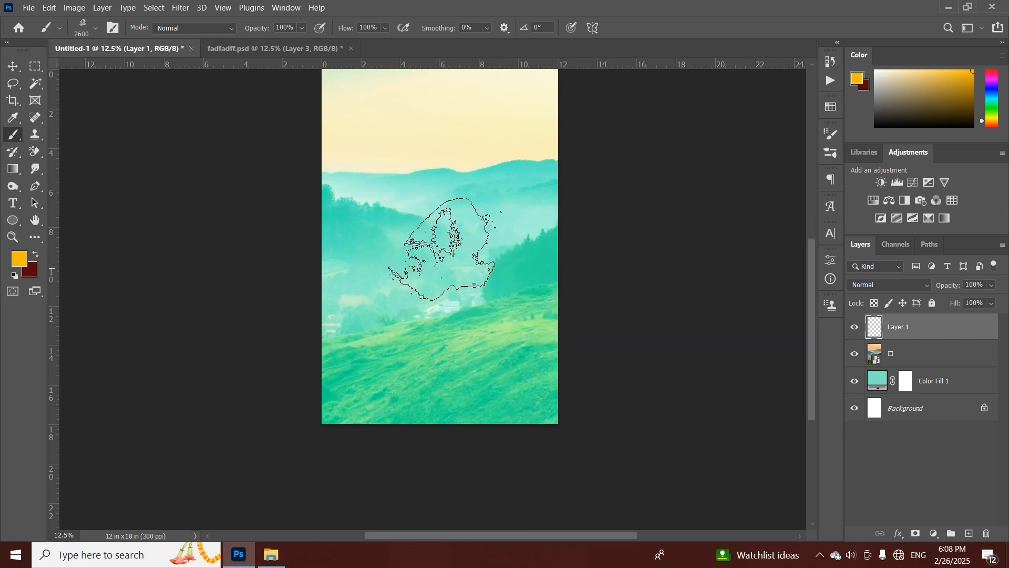
scroll(450, 249, up, 1)
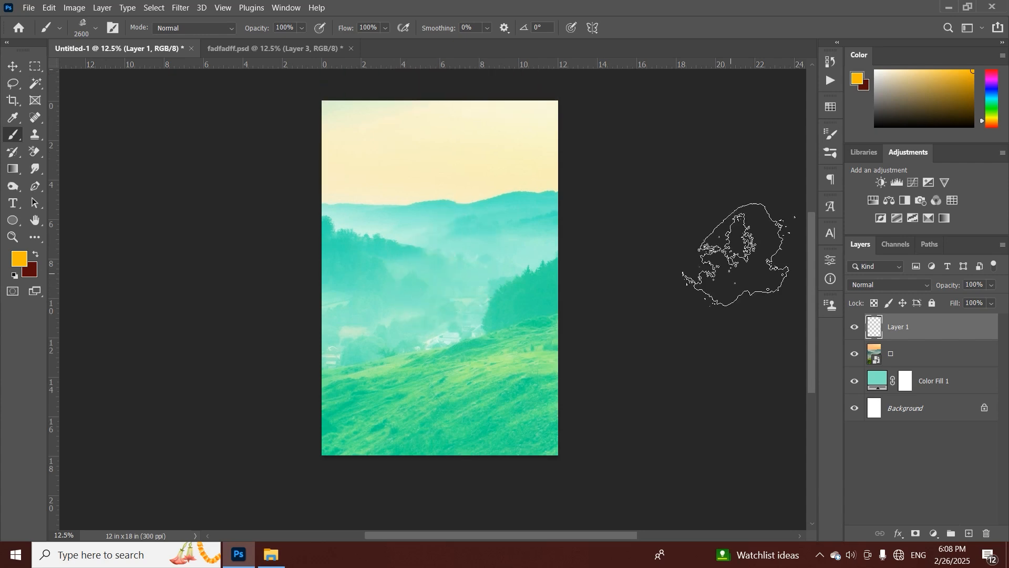
Set the painting colour to dark orange and enlarge the splash brush to 3500 px
click(990, 128)
click(973, 90)
key(bracketright)
key(bracketright)
key(bracketright)
key(bracketright)
key(bracketright)
key(bracketright)
key(bracketright)
key(bracketright)
key(bracketright)
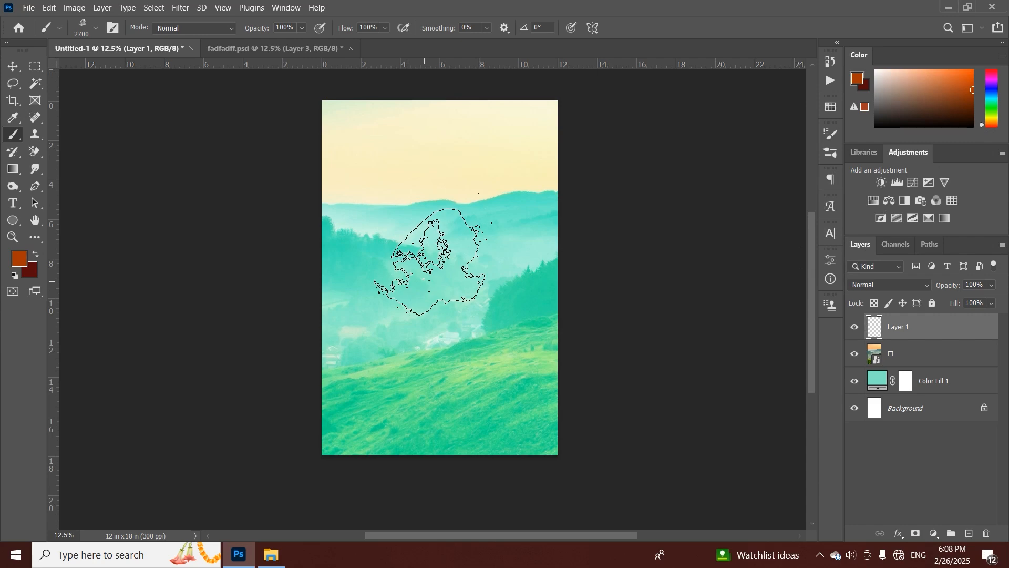
Stamp one dark orange splash over the hills and set its layer's blend mode to Overlay
click(454, 259)
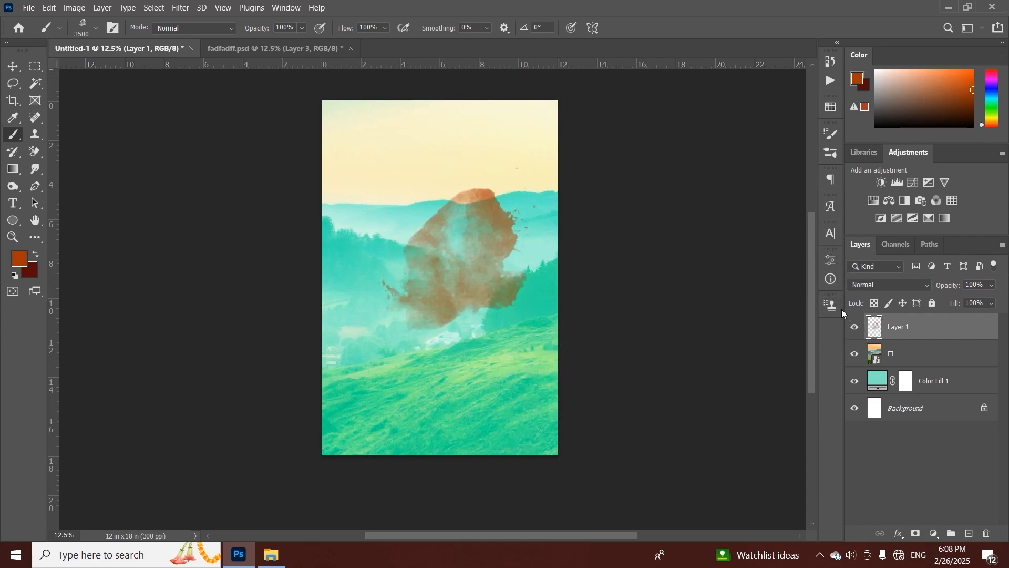
click(888, 284)
click(868, 370)
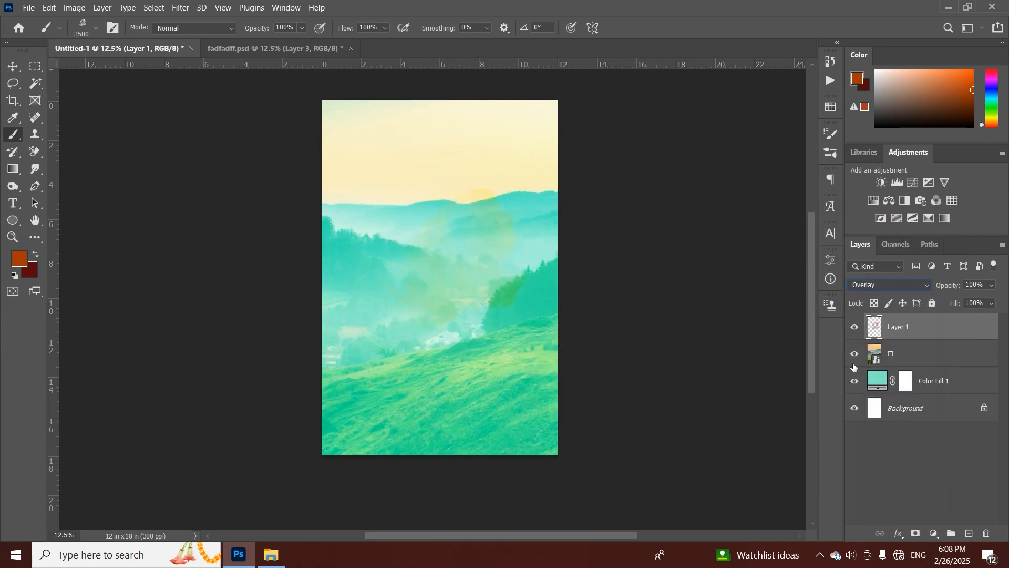
Delete the landscape image layer and the Color Fill 1 layer
click(906, 357)
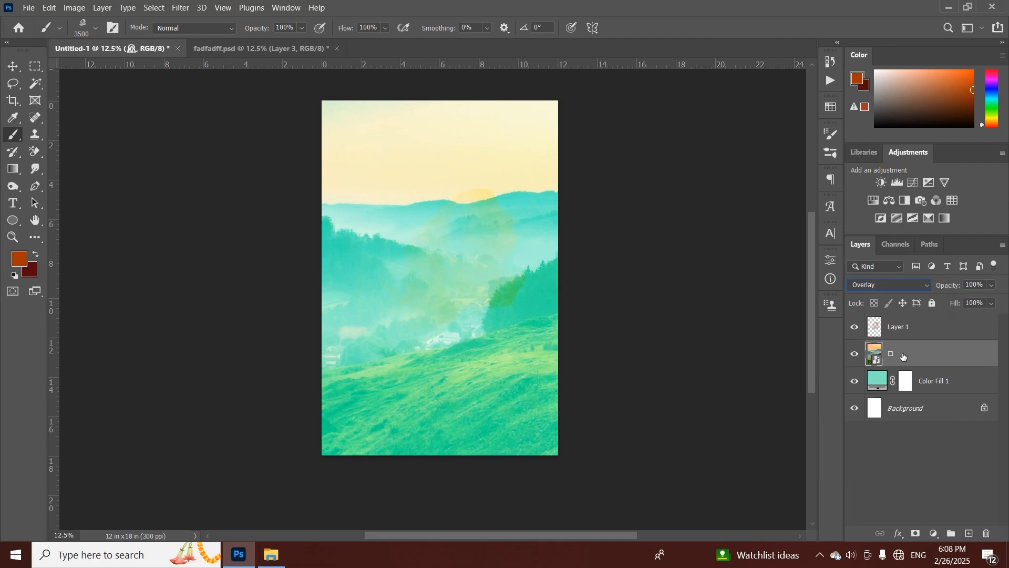
key(Delete)
key(Delete)
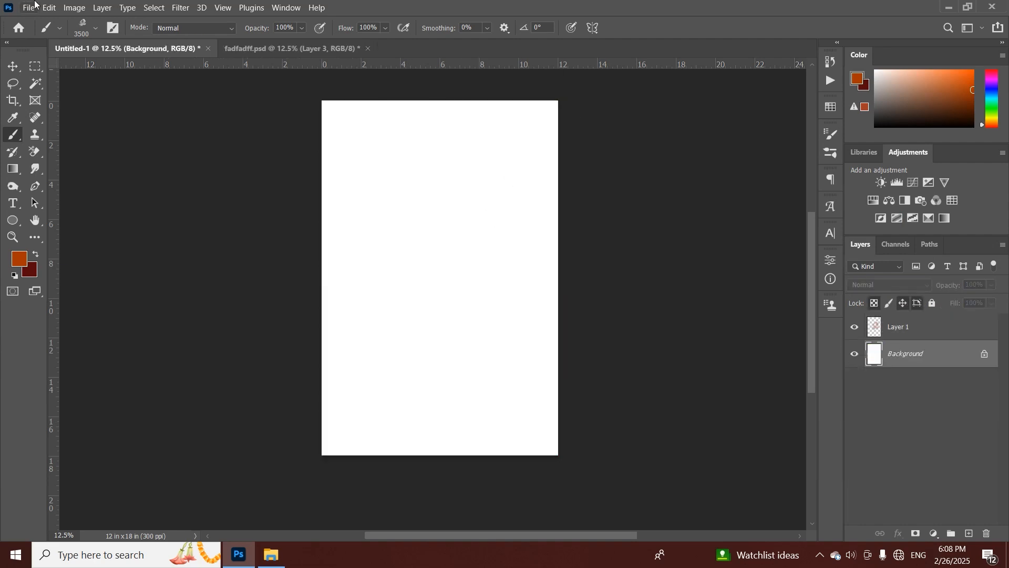
Place the orange and green painted texture image as an embedded layer and scale it to fill the canvas
click(28, 7)
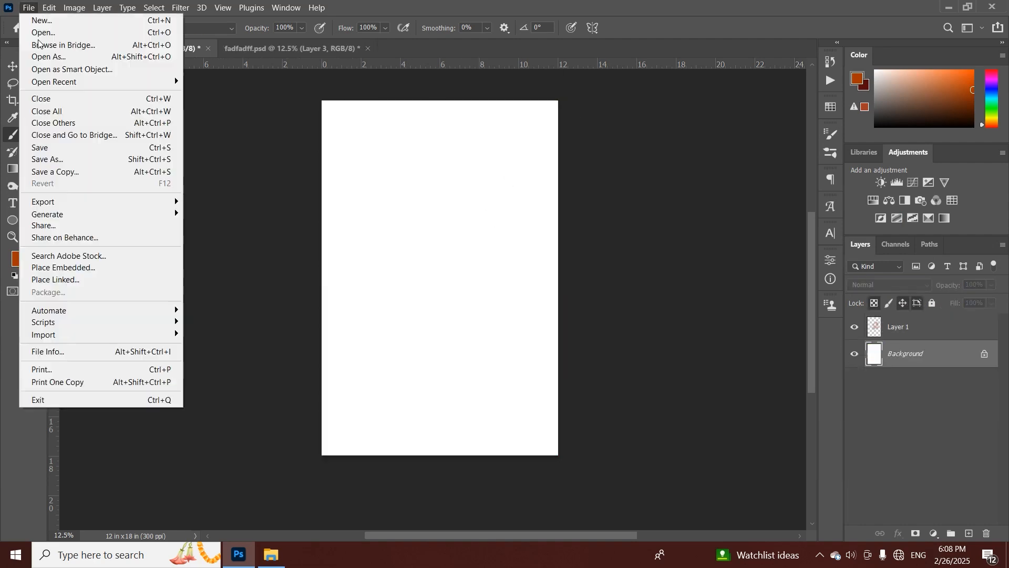
click(88, 268)
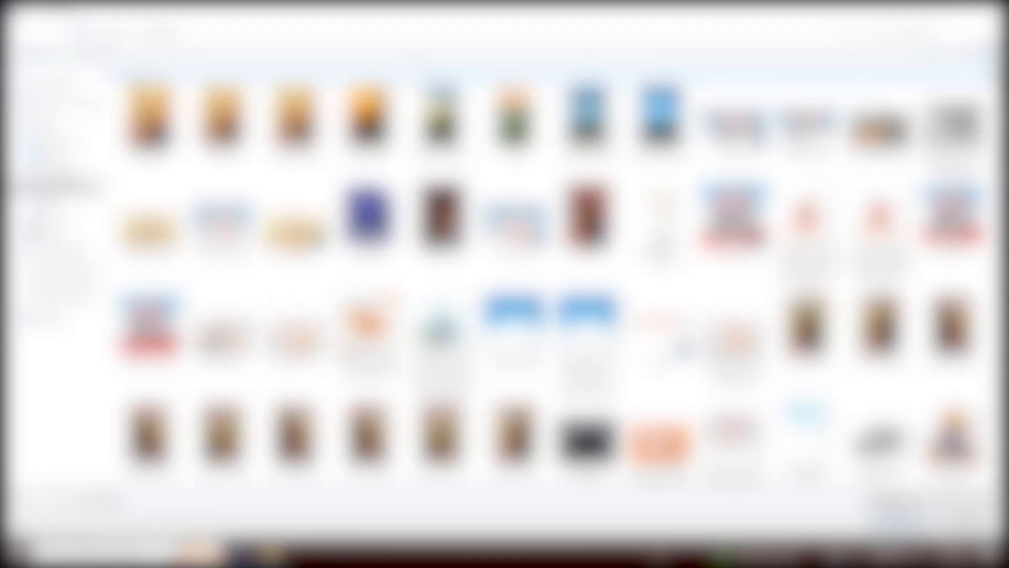
double_click(368, 115)
drag(506, 278, 673, 321)
click(651, 28)
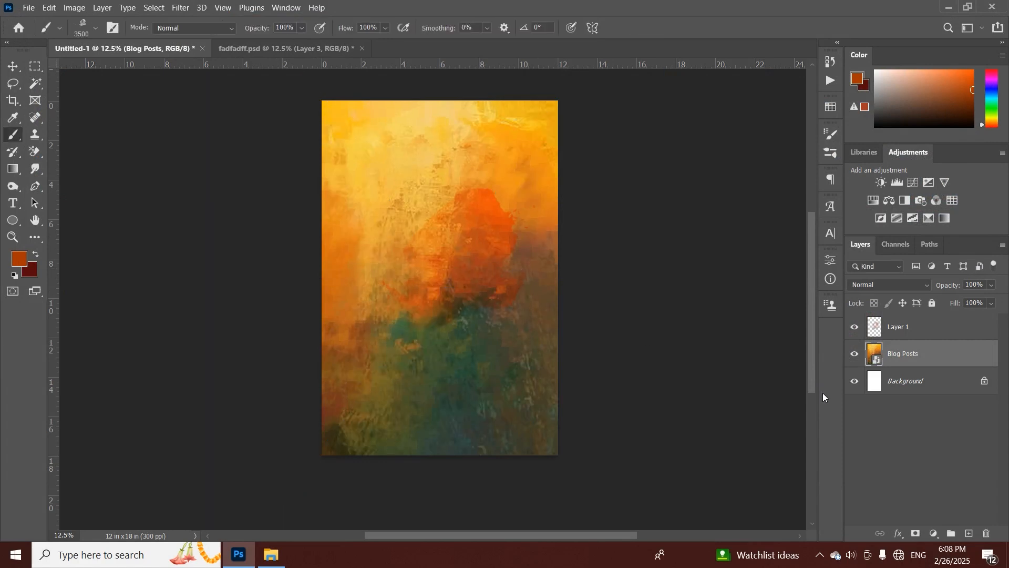
Apply a Gaussian Blur with a radius of about 81 pixels to the Blog Posts texture layer
click(184, 6)
mouse_move(224, 166)
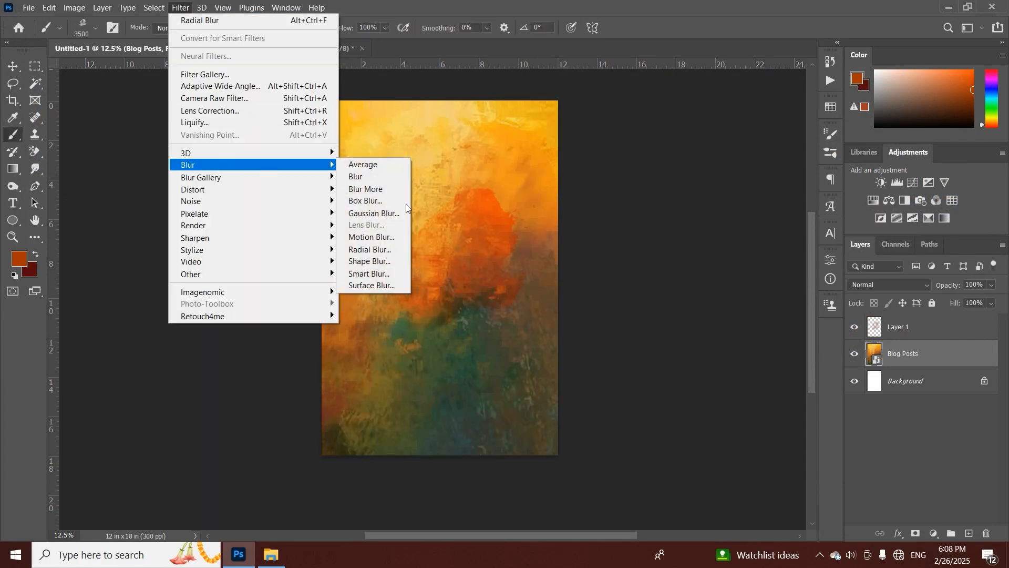
click(394, 214)
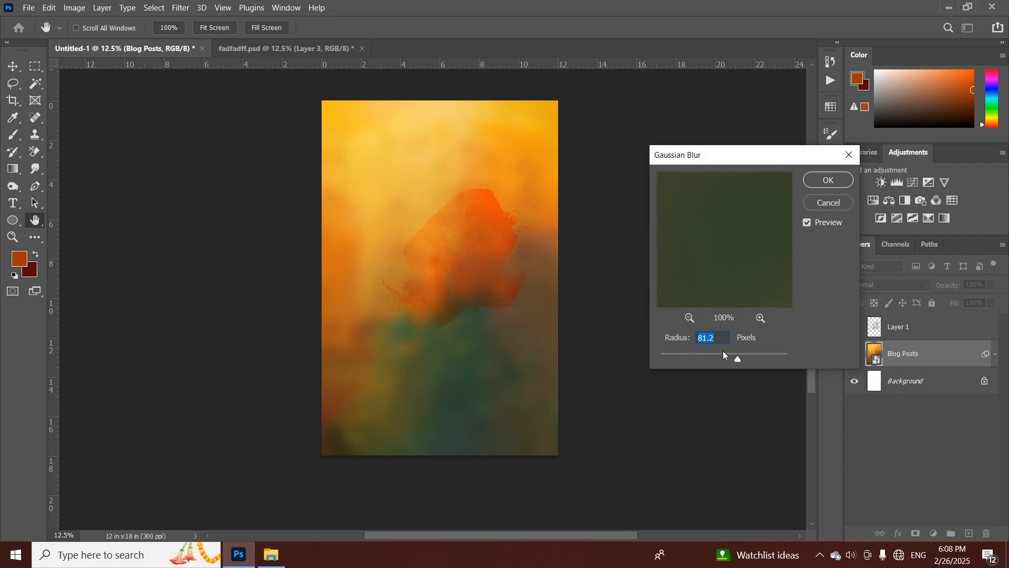
drag(730, 354, 736, 355)
click(820, 181)
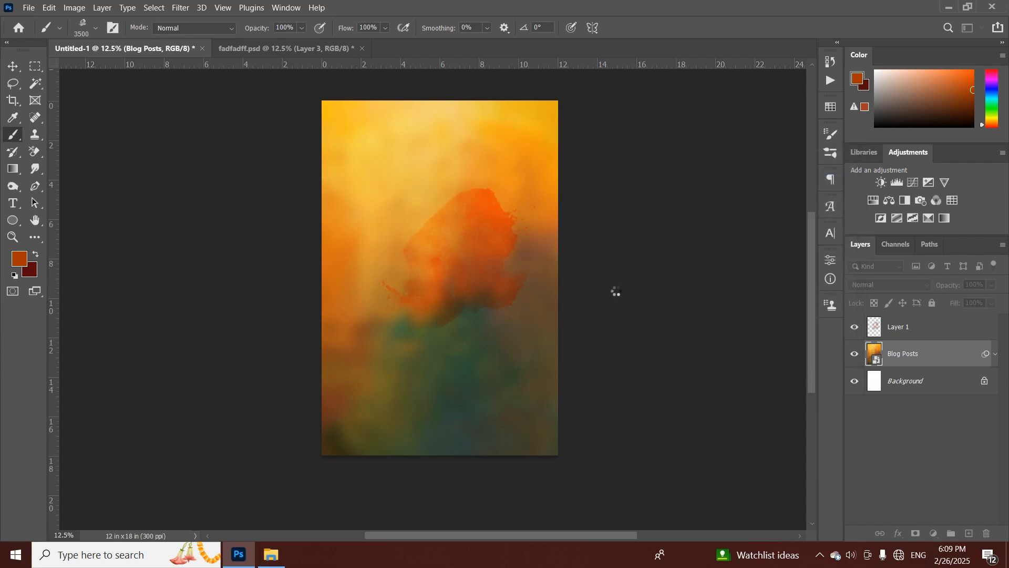
Add an empty layer above Blog Posts and choose a 3200 px powder brush from the Fev Powder 02 (1) set
key(ctrl+minus)
click(969, 533)
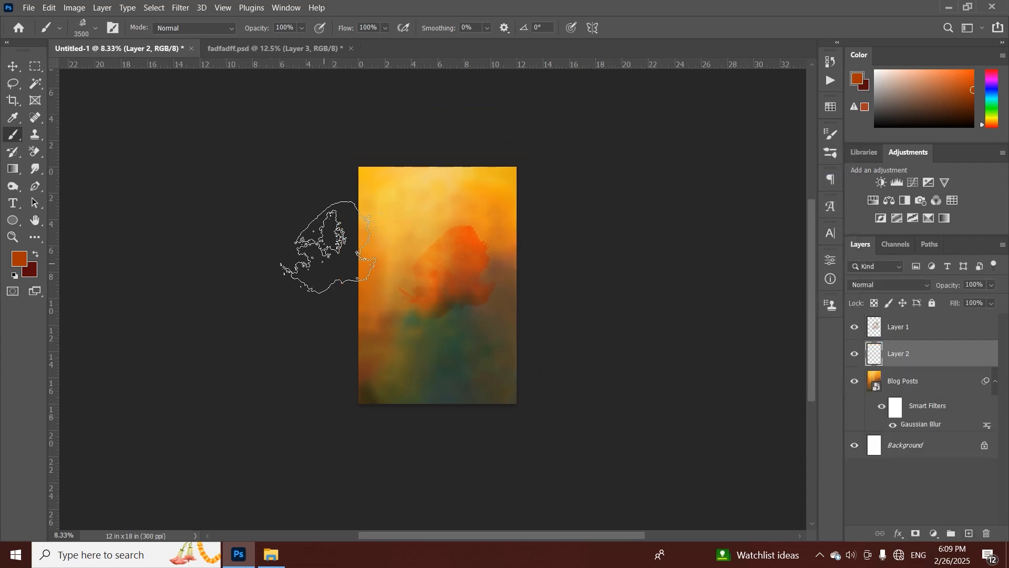
right_click(376, 250)
scroll(539, 427, down, 10)
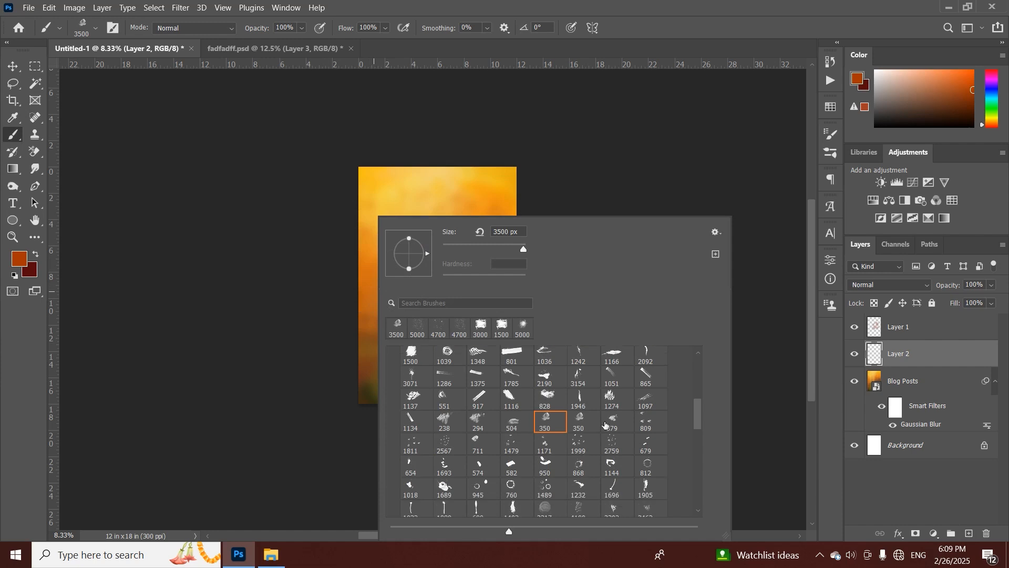
scroll(600, 432, down, 3)
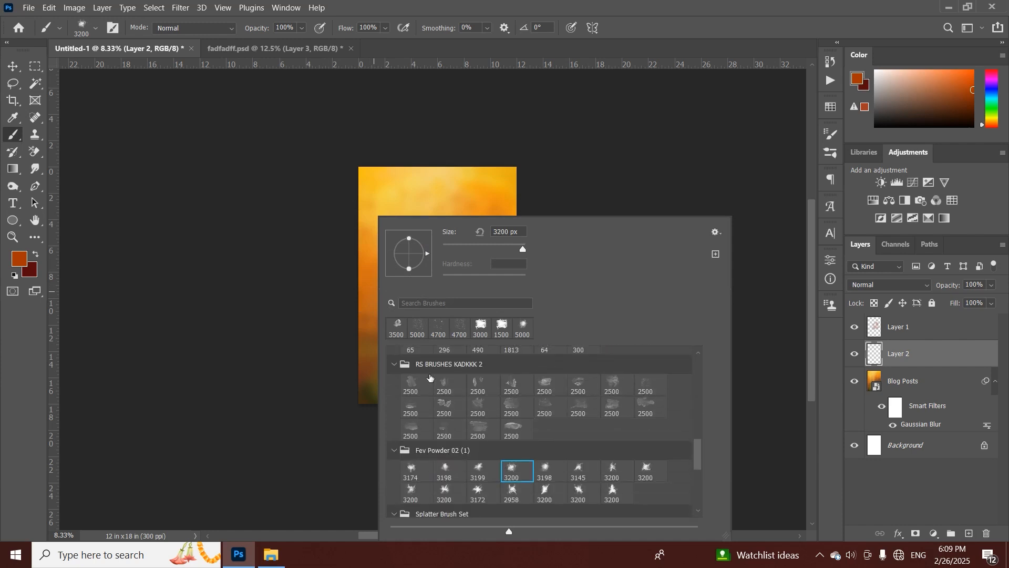
click(943, 363)
Enlarge the powder brush to 5000 px and paint dark orange powder over most of the canvas
key(bracketright)
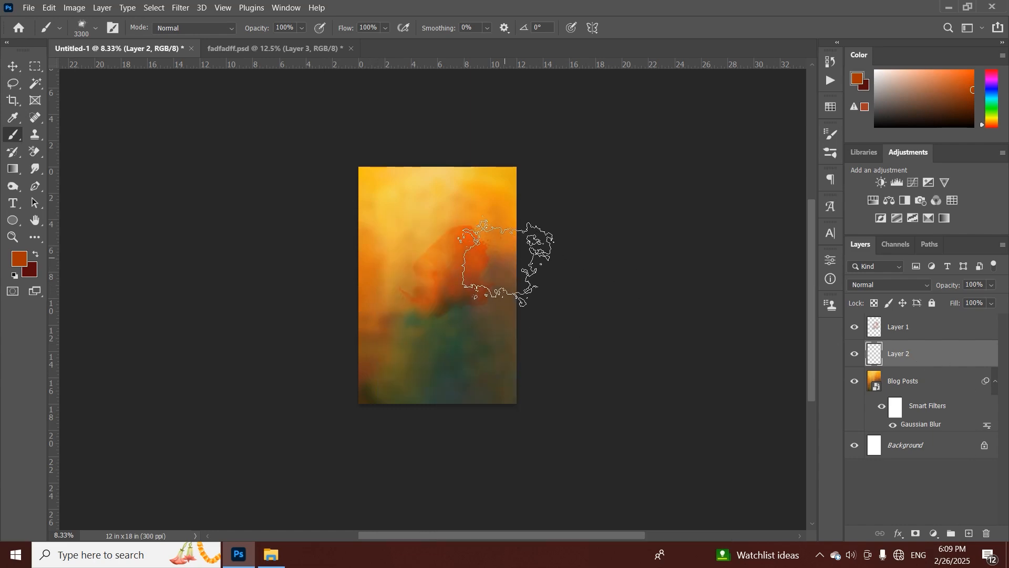
key(bracketright)
key(bracketright)
key(bracketright)
key(bracketright)
key(bracketright)
key(bracketright)
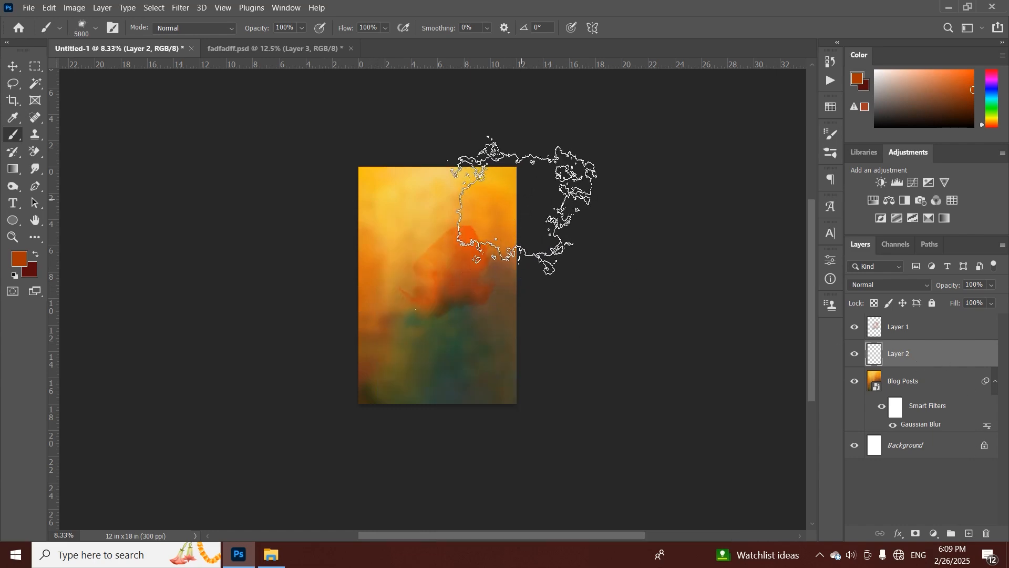
mouse_move(574, 214)
mouse_down()
mouse_move(514, 198)
mouse_move(394, 225)
mouse_move(363, 342)
mouse_move(473, 424)
mouse_move(502, 271)
mouse_move(480, 462)
mouse_move(451, 274)
mouse_move(518, 361)
mouse_move(778, 394)
mouse_move(462, 218)
mouse_move(439, 171)
mouse_up()
key(ctrl+plus)
key(ctrl+minus)
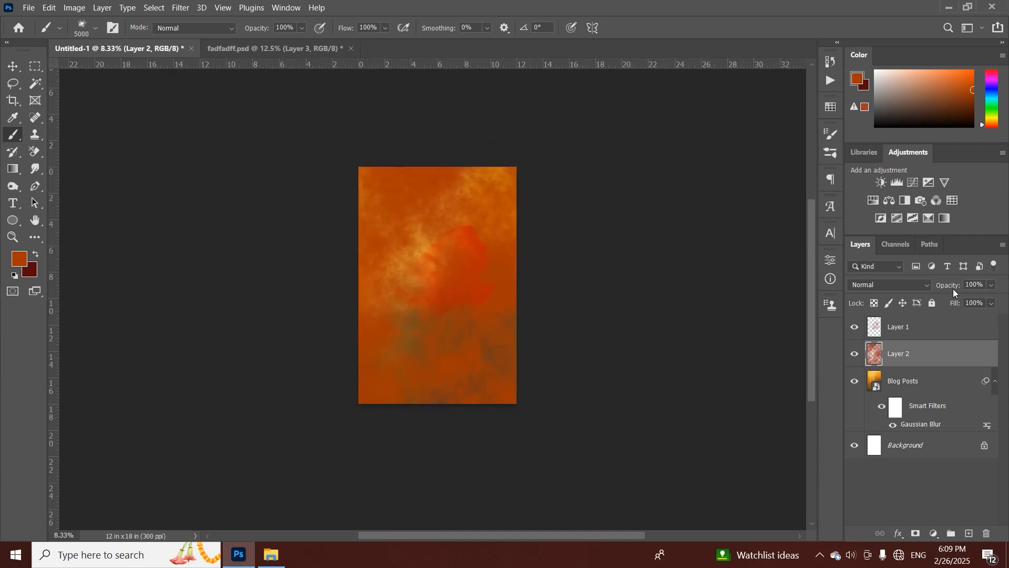
Set Layer 2 to 73% opacity and Overlay blending, and compare the background with and without it
mouse_move(955, 288)
mouse_down()
mouse_move(941, 285)
mouse_move(956, 284)
mouse_up()
click(888, 284)
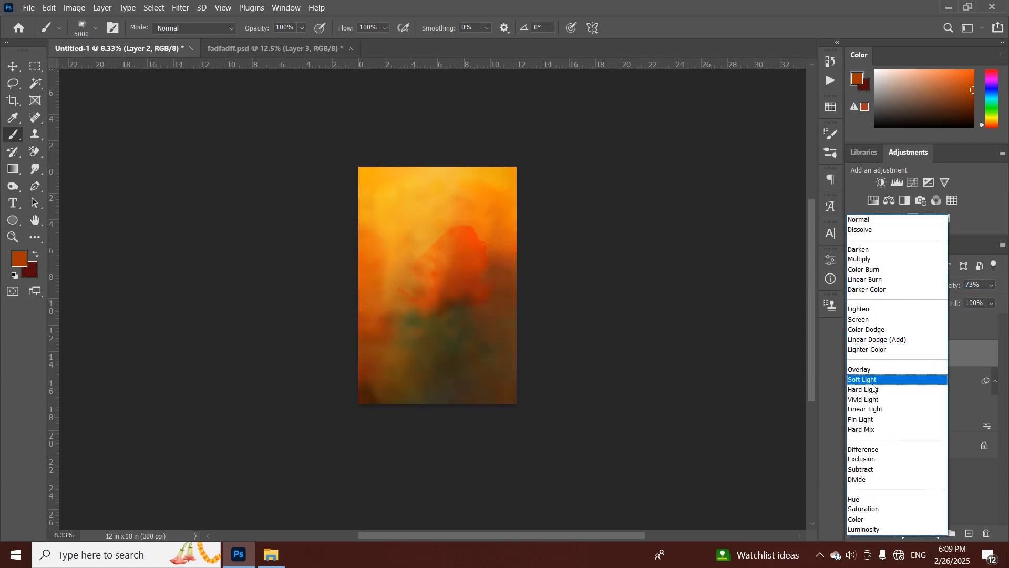
click(872, 371)
click(857, 356)
click(857, 356)
key(ctrl+plus)
key(ctrl+plus)
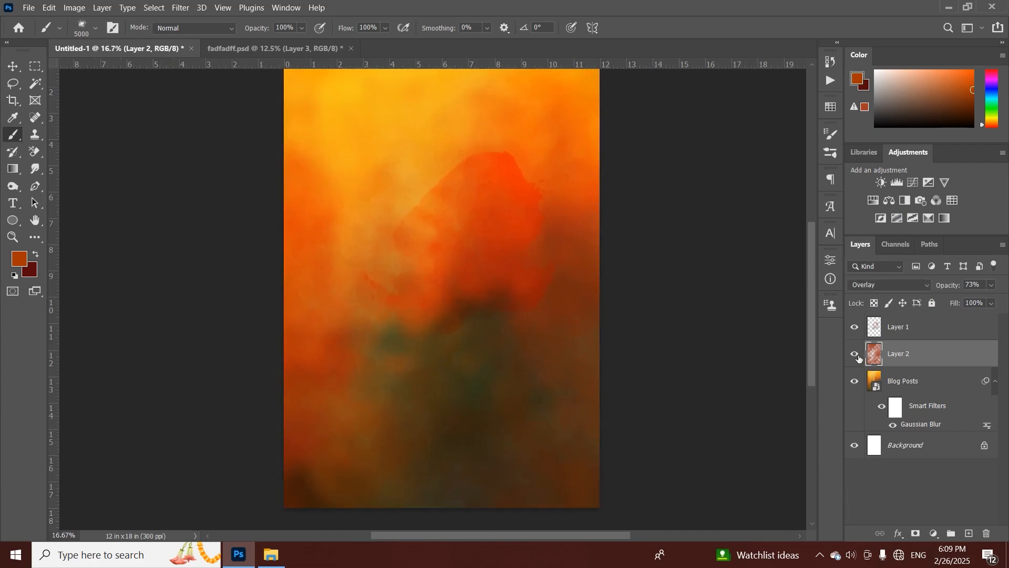
key(ctrl+minus)
Add an empty layer above Layer 2 and paint brighter orange powder over the middle of the canvas
click(966, 534)
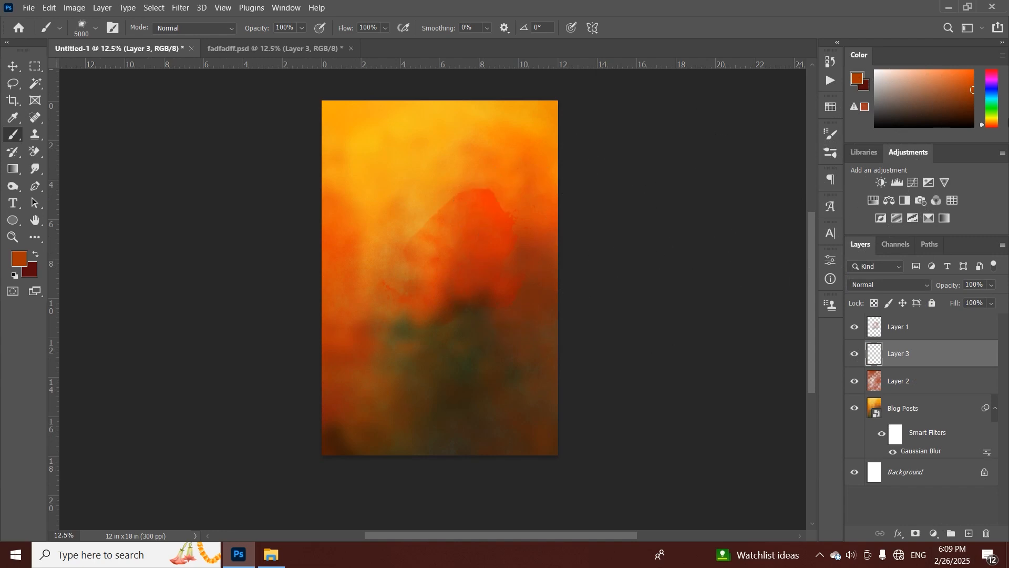
click(973, 84)
drag(551, 270, 462, 266)
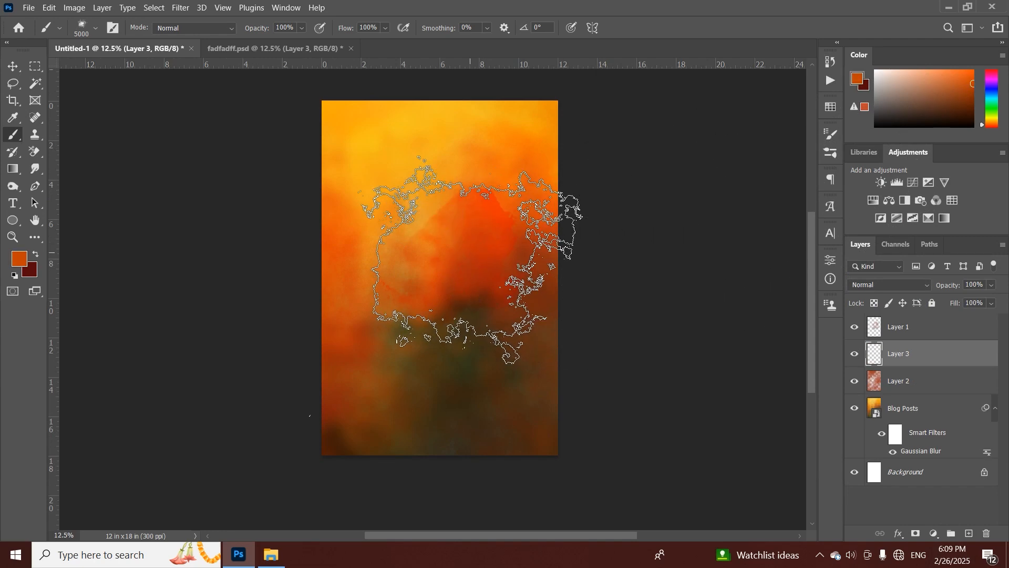
Select Layer 1 and compare the background with and without it
click(887, 330)
click(855, 326)
click(855, 326)
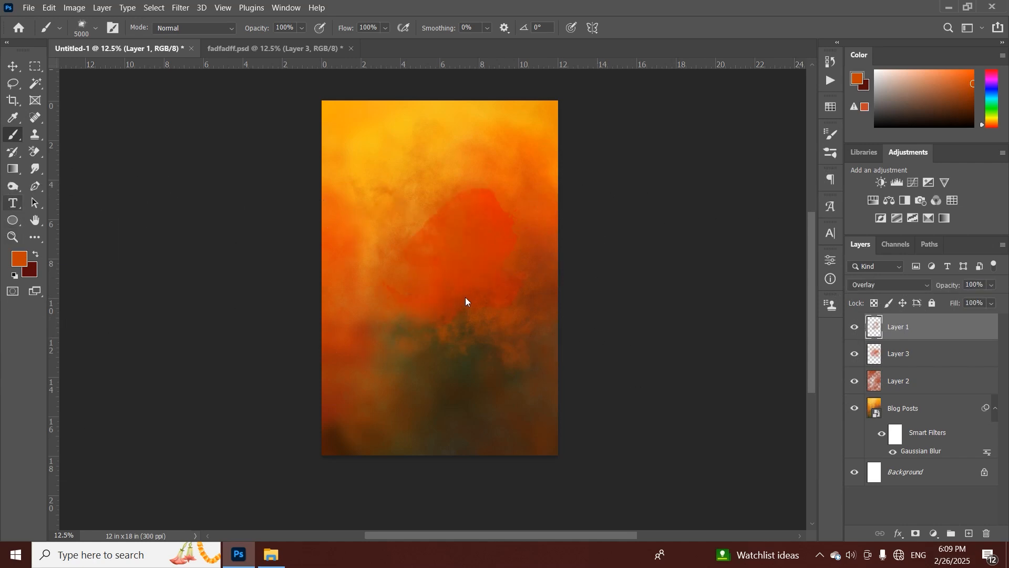
Add the title text KING in Khand Bold at the middle of the canvas and colour it white (ffffff)
key(t)
click(460, 265)
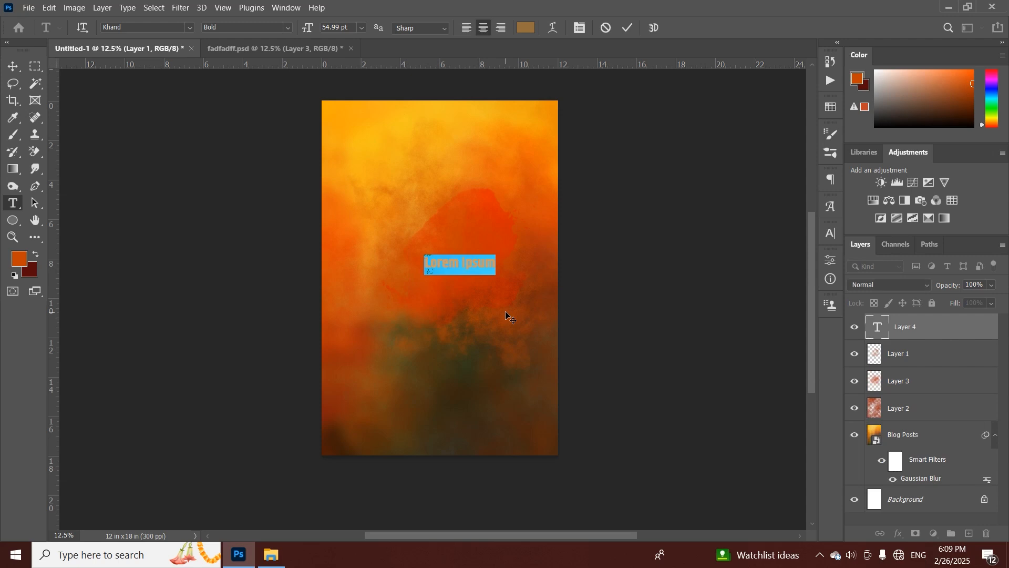
key(BackSpace)
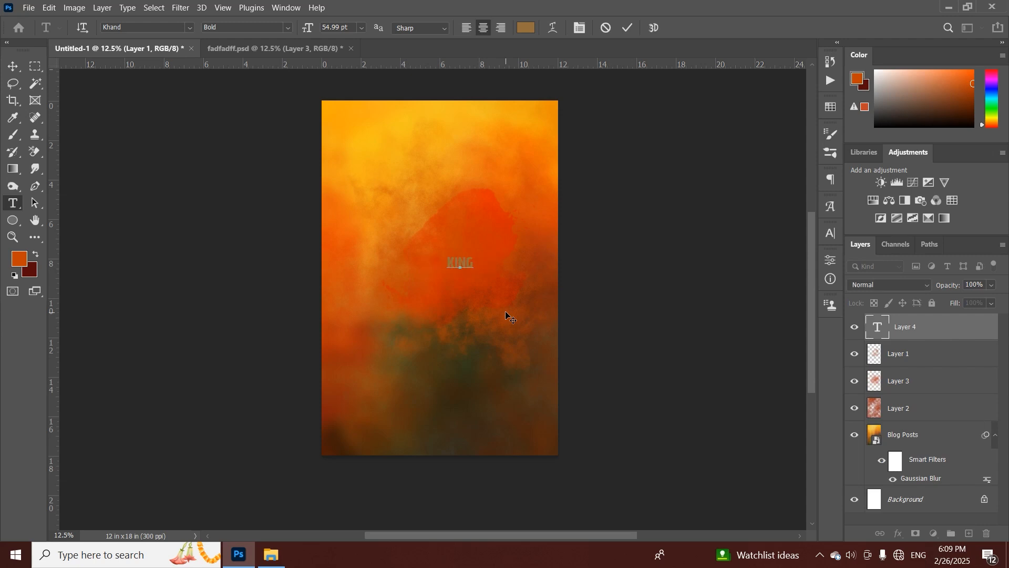
key(ctrl+a)
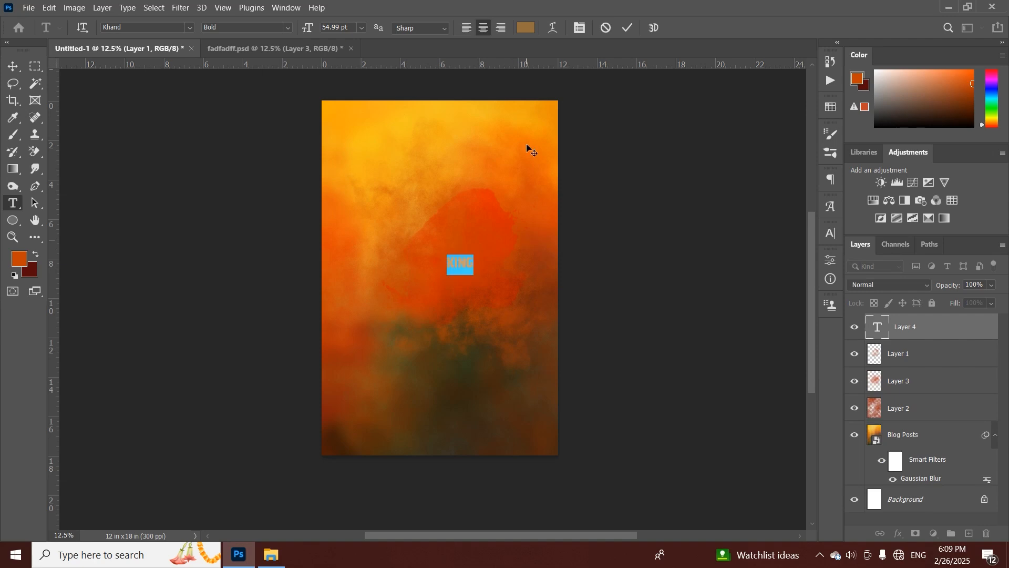
click(526, 27)
text(ffffff)
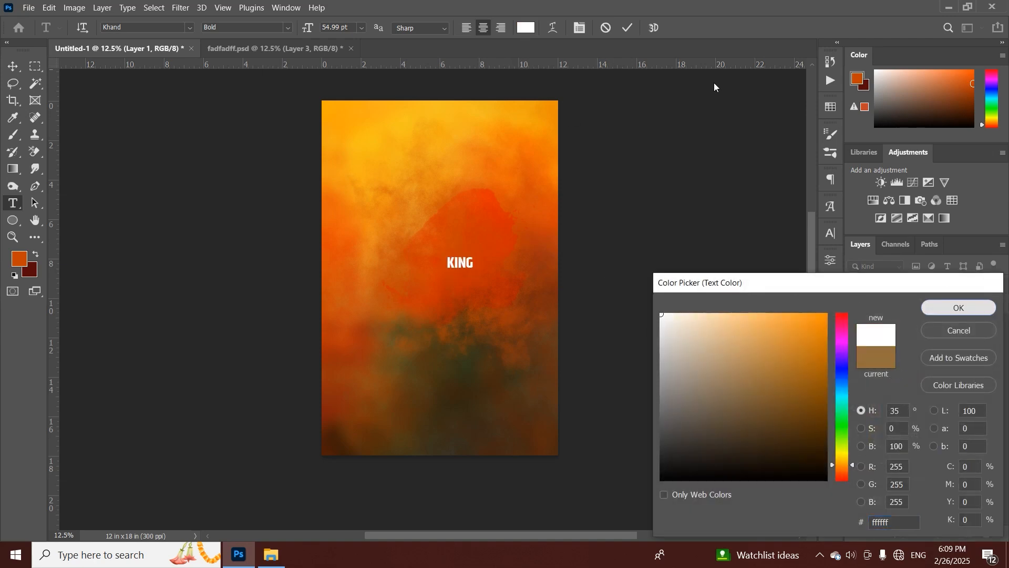
click(958, 307)
click(628, 27)
Scale the KING title up to about 400% and set its blending mode to Overlay
key(ctrl+t)
drag(473, 274, 512, 304)
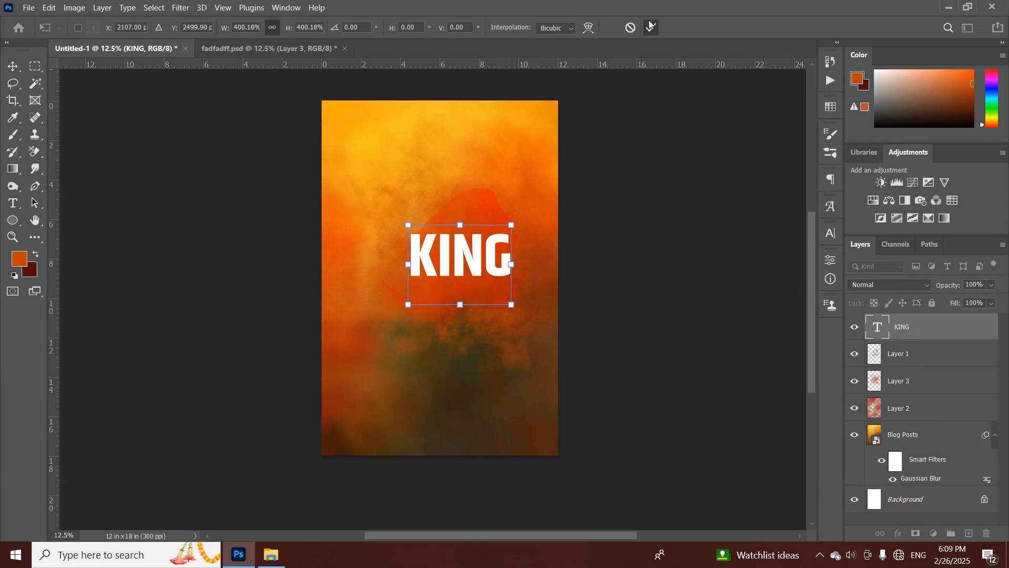
click(650, 27)
click(865, 285)
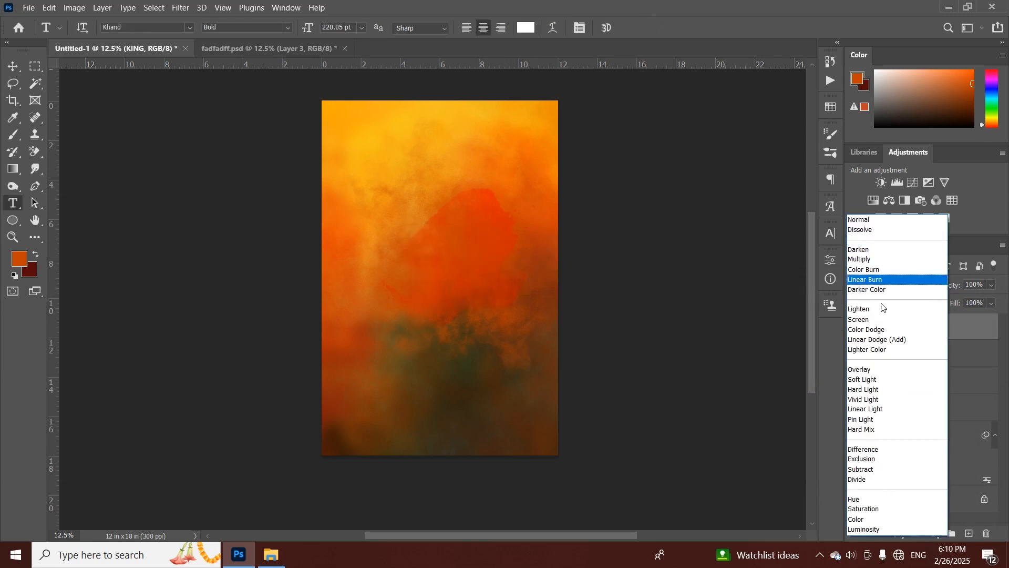
click(874, 371)
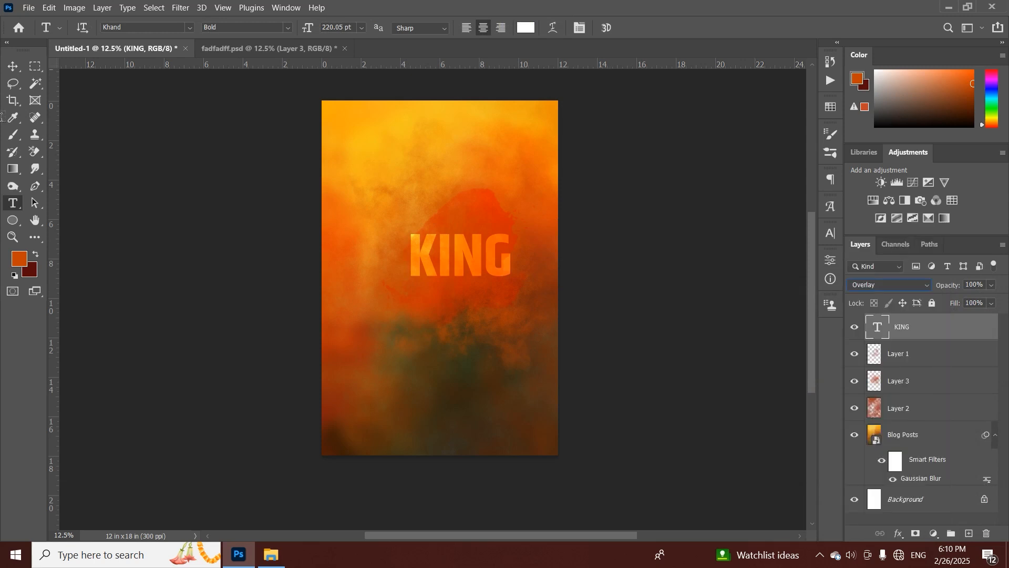
Scale the KING title down to about 88% and nudge it slightly upward
click(13, 68)
key(ctrl+t)
drag(521, 264, 515, 264)
click(652, 28)
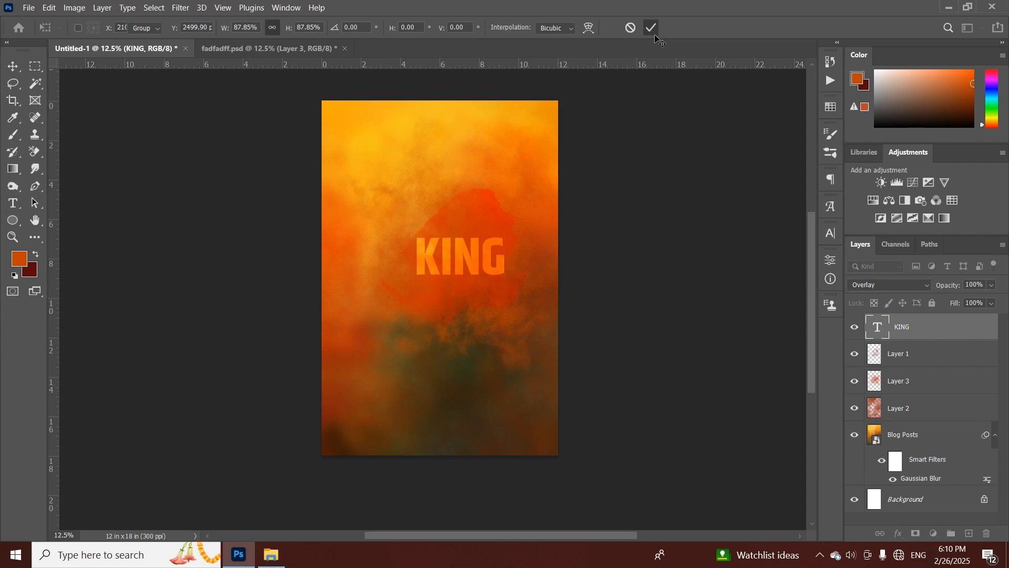
key(shift+Up)
key(shift+Up)
key(shift+Up)
key(shift+Up)
key(shift+Up)
key(shift+Up)
key(shift+Up)
key(shift+Up)
key(shift+Up)
key(shift+Up)
key(shift+Up)
key(shift+Up)
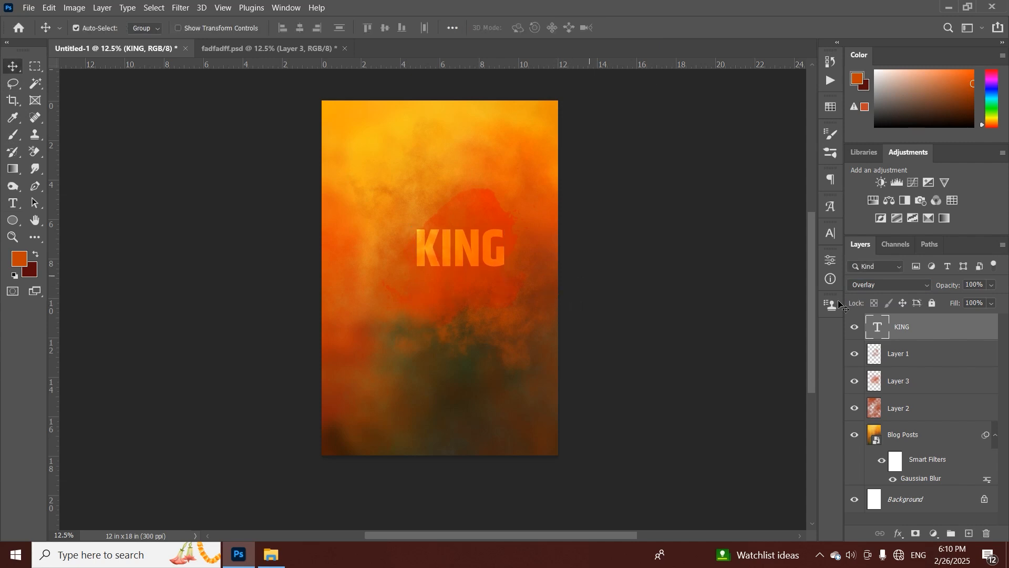
Recolour the KING title black (000000) and lower its layer opacity to 39%
double_click(875, 332)
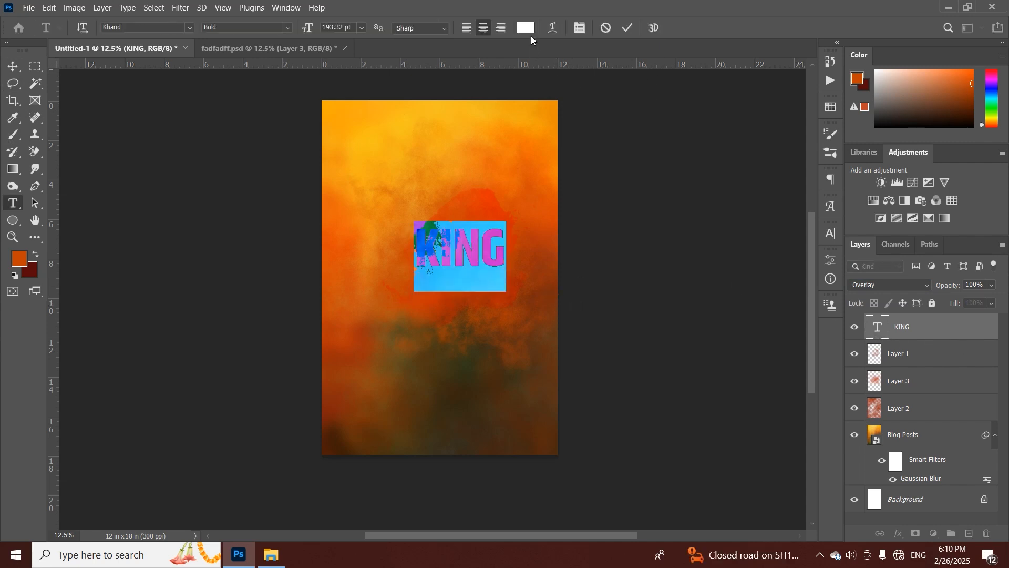
click(526, 27)
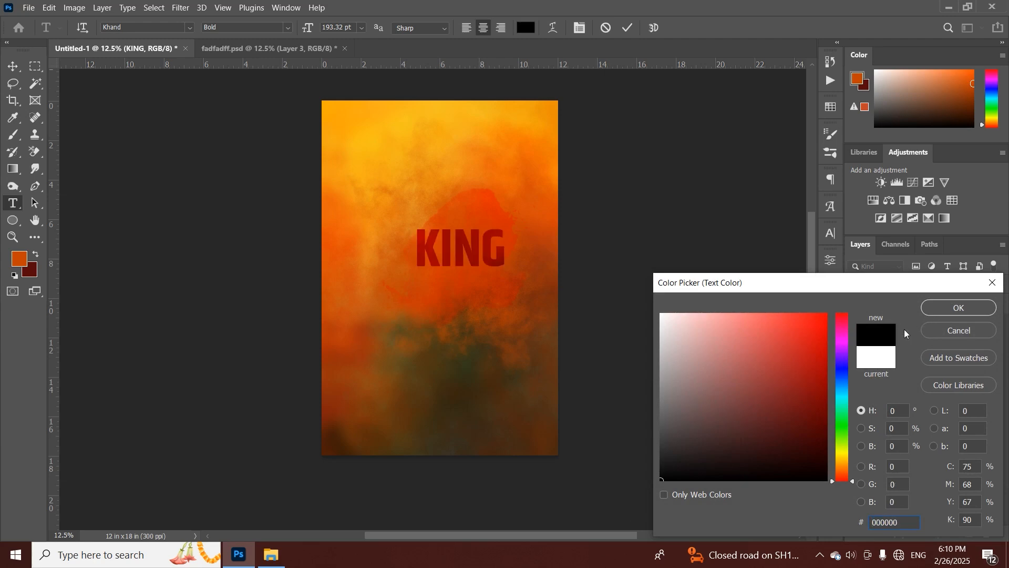
click(957, 308)
key(ctrl+Return)
drag(954, 285, 940, 287)
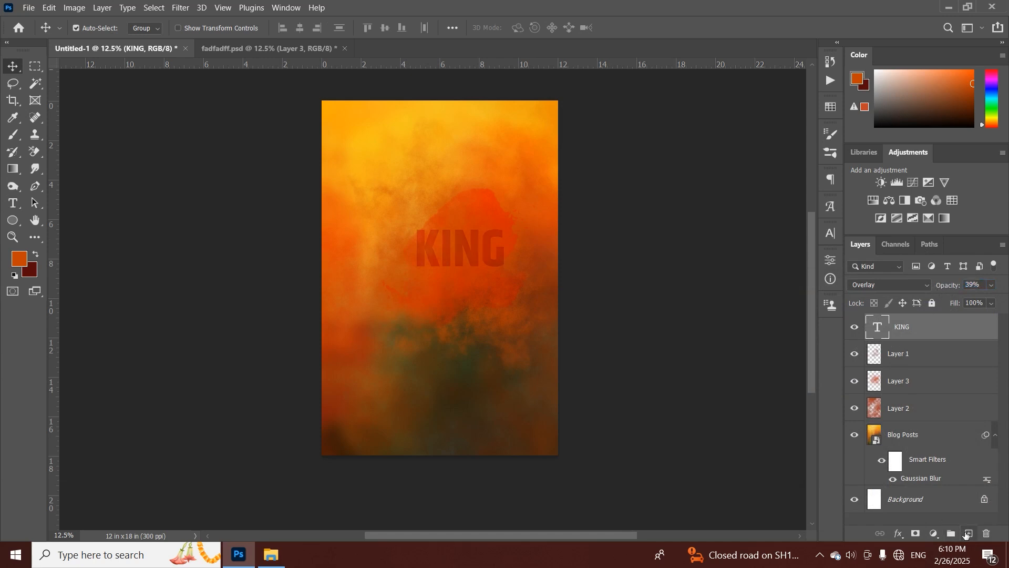
Duplicate the KING title just below itself, offset slightly right, and set the copy to 15% and the original to 24% opacity
drag(454, 238, 459, 280)
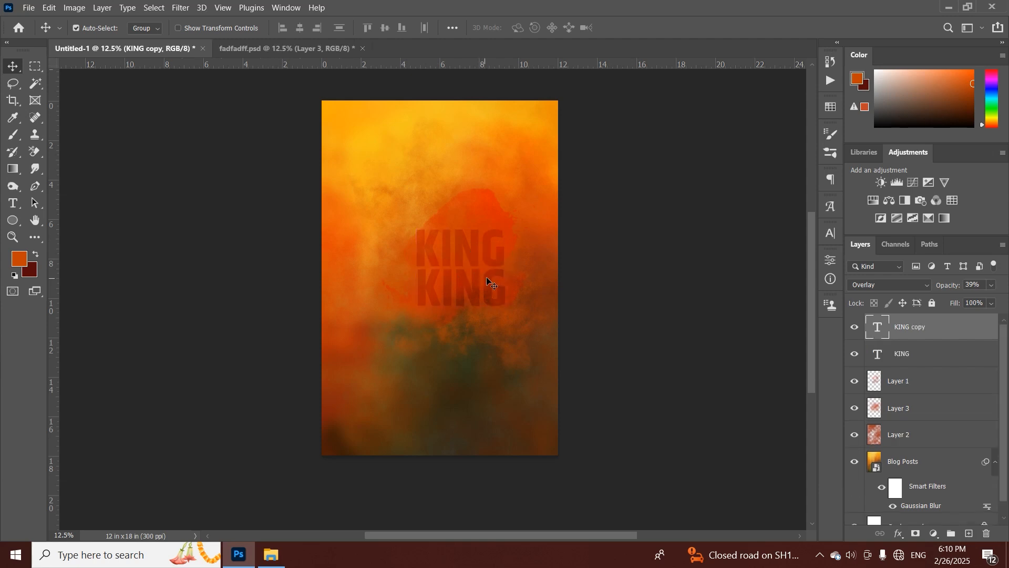
drag(492, 279, 503, 276)
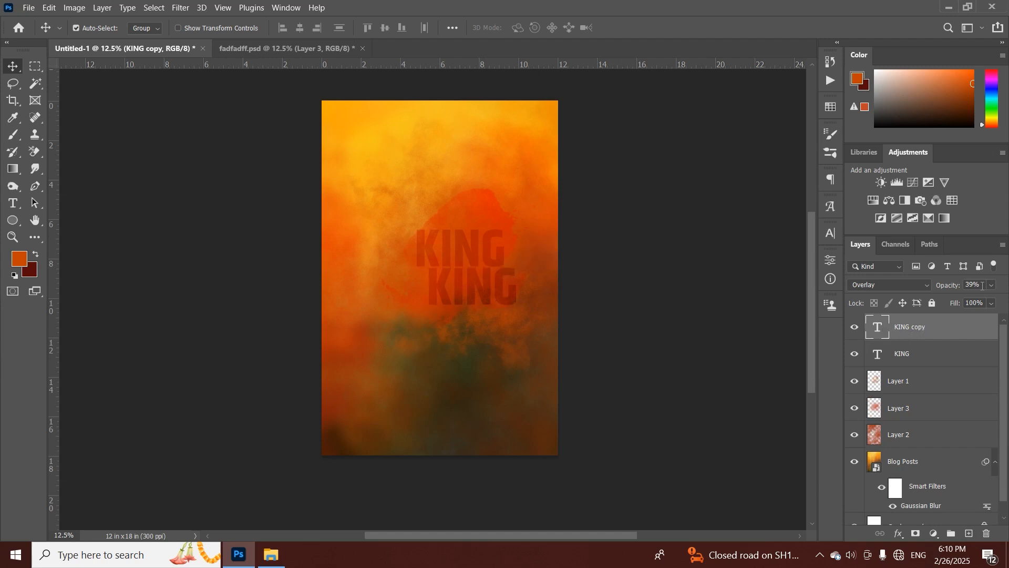
drag(951, 290, 940, 291)
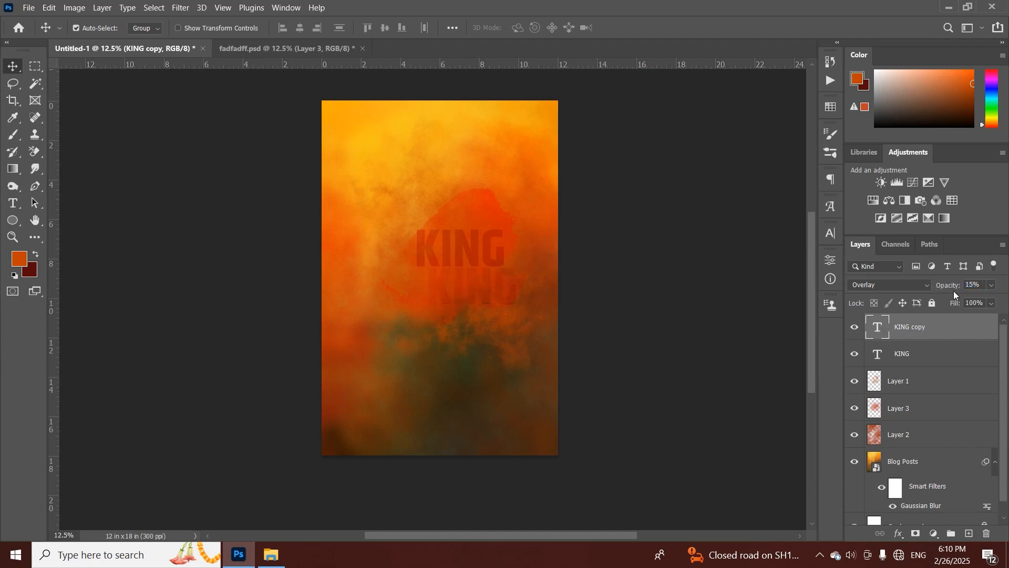
click(917, 349)
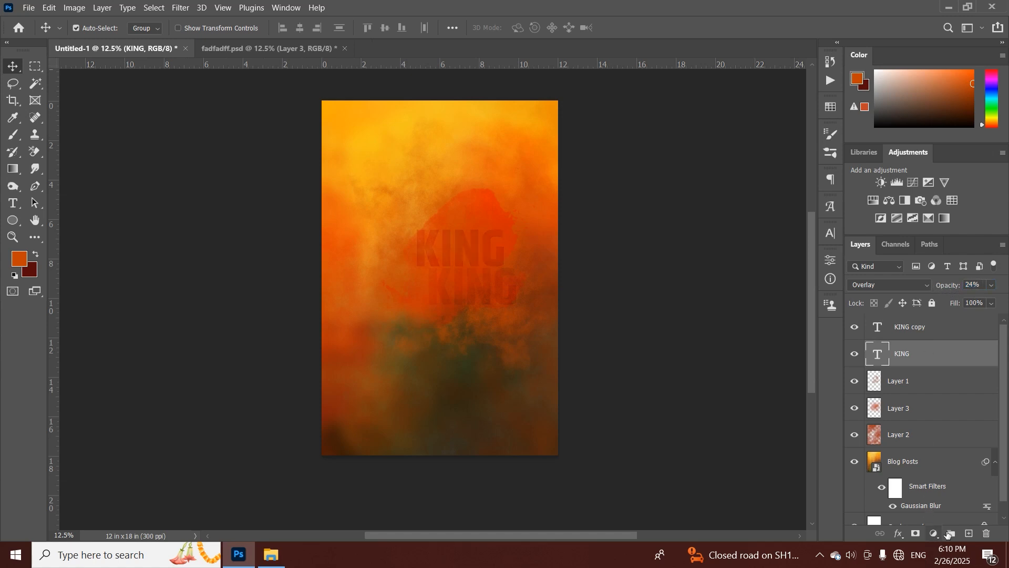
Add an empty layer above the original KING title and choose the 3319 px textured brush
click(966, 533)
click(13, 135)
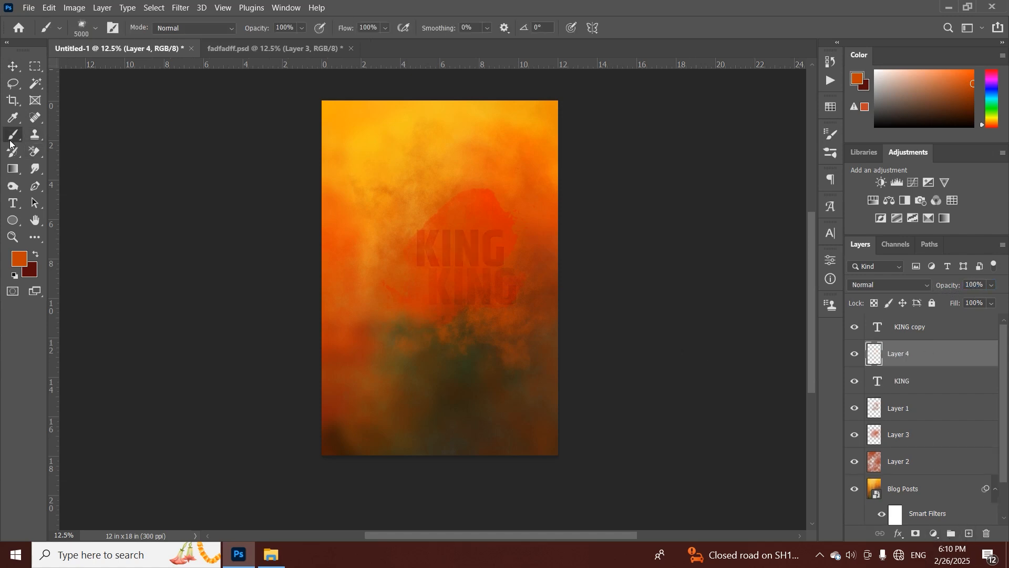
right_click(434, 290)
scroll(591, 456, down, 2)
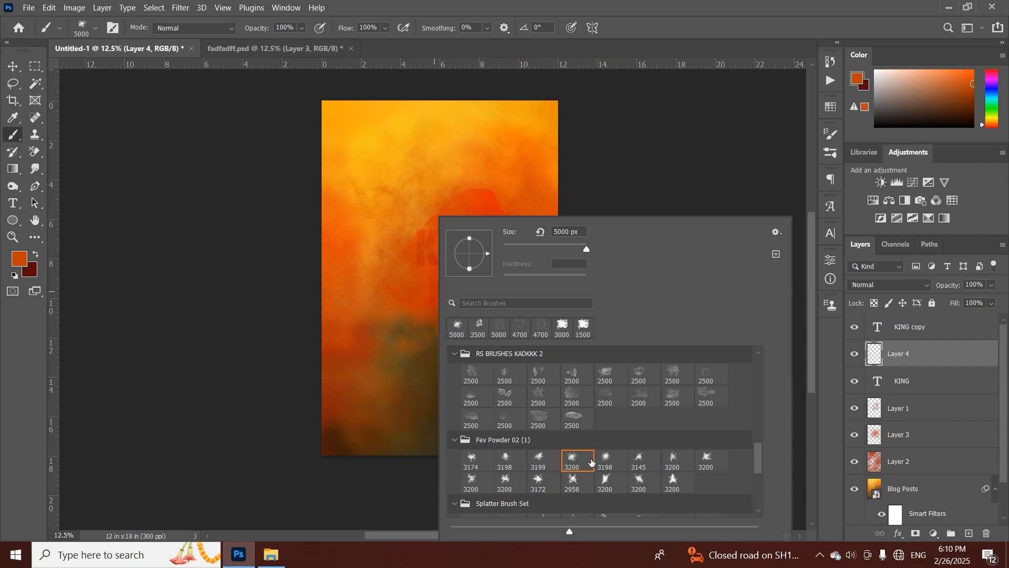
scroll(556, 506, up, 3)
scroll(556, 505, up, 5)
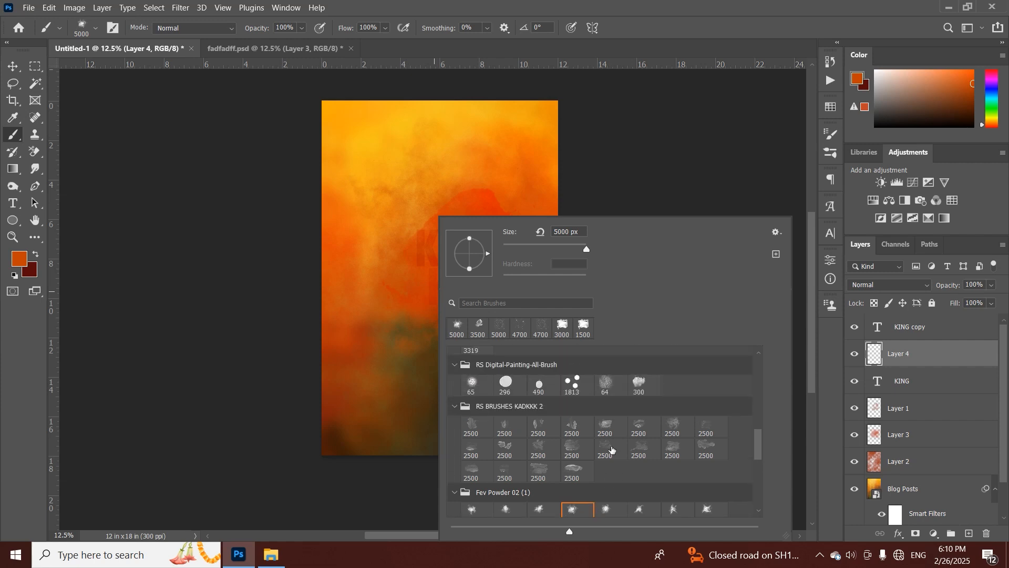
scroll(613, 431, up, 2)
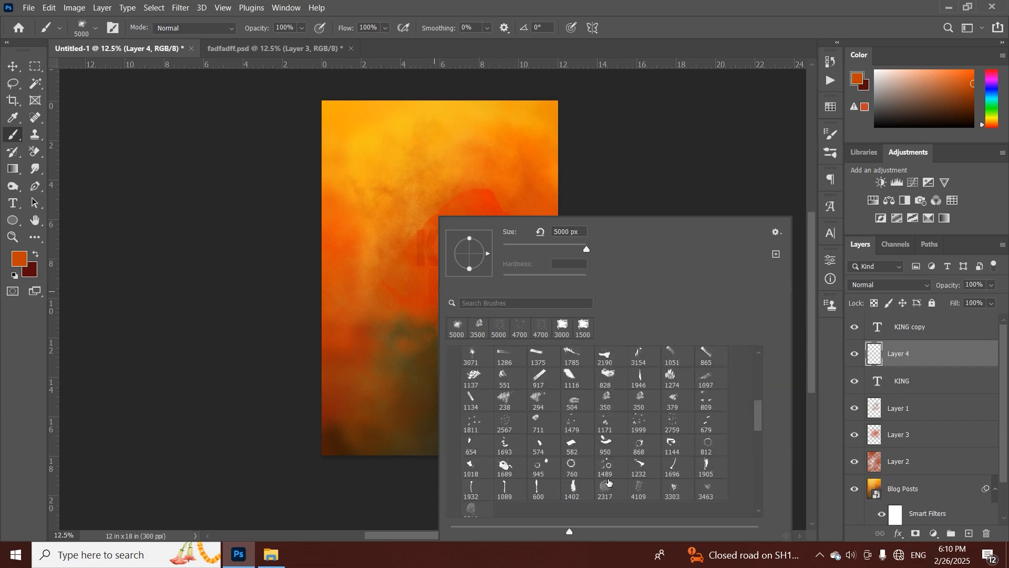
scroll(608, 472, down, 1)
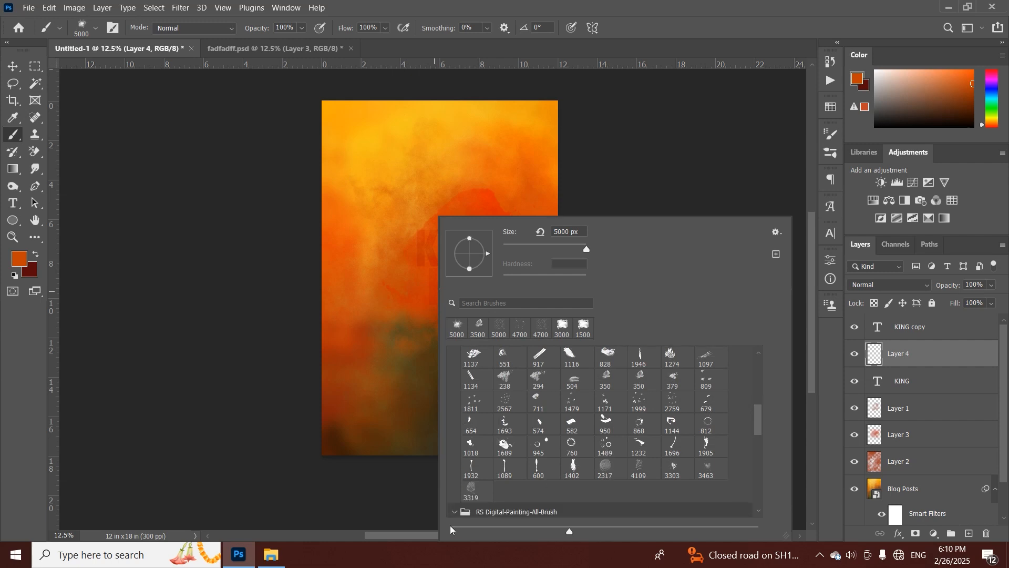
click(472, 491)
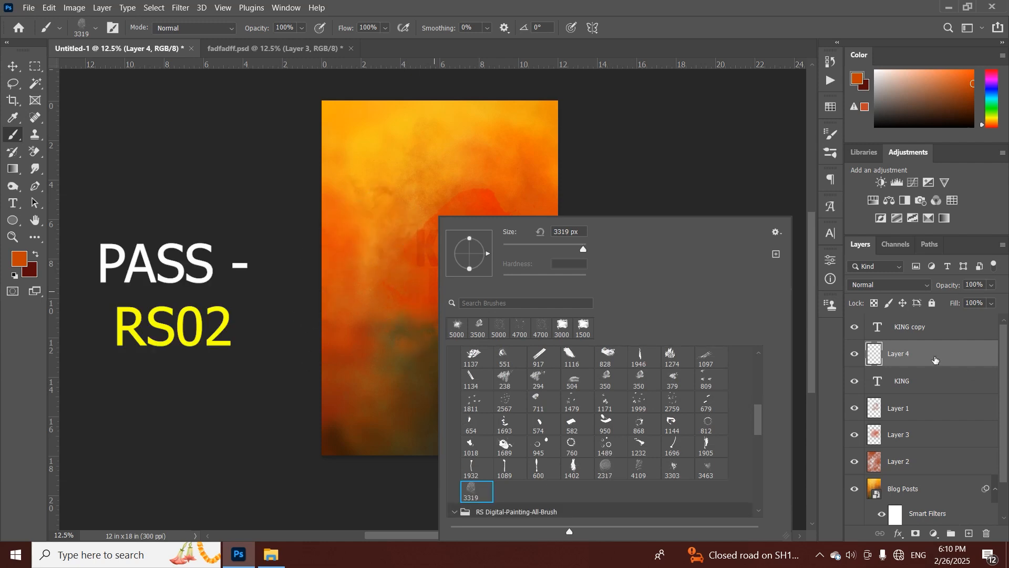
key(Return)
Pick a yellow foreground colour, set Layer 4 to Overlay blending and stamp the texture around the KING titles
drag(991, 123, 979, 63)
click(876, 288)
click(881, 374)
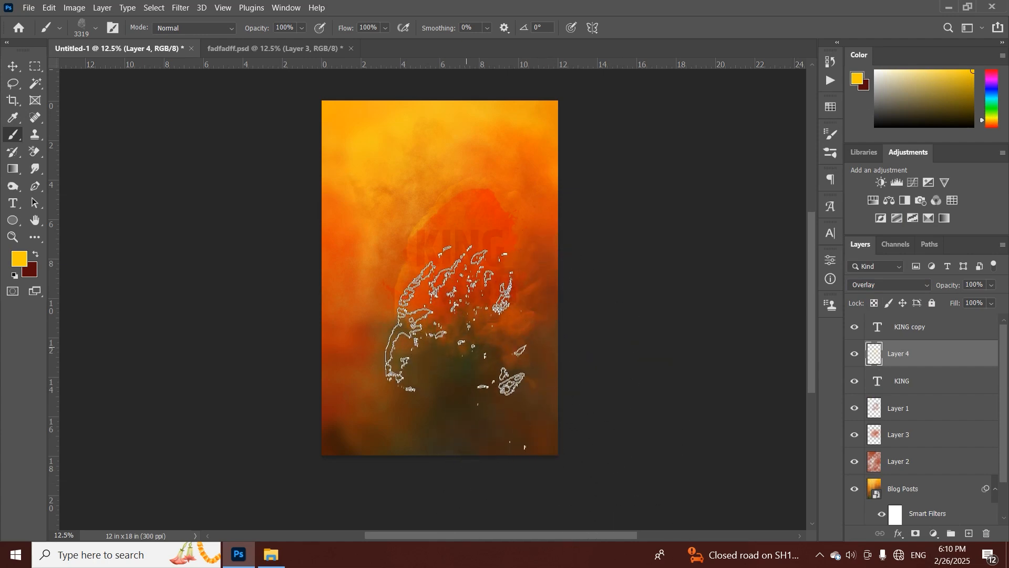
key(ctrl+plus)
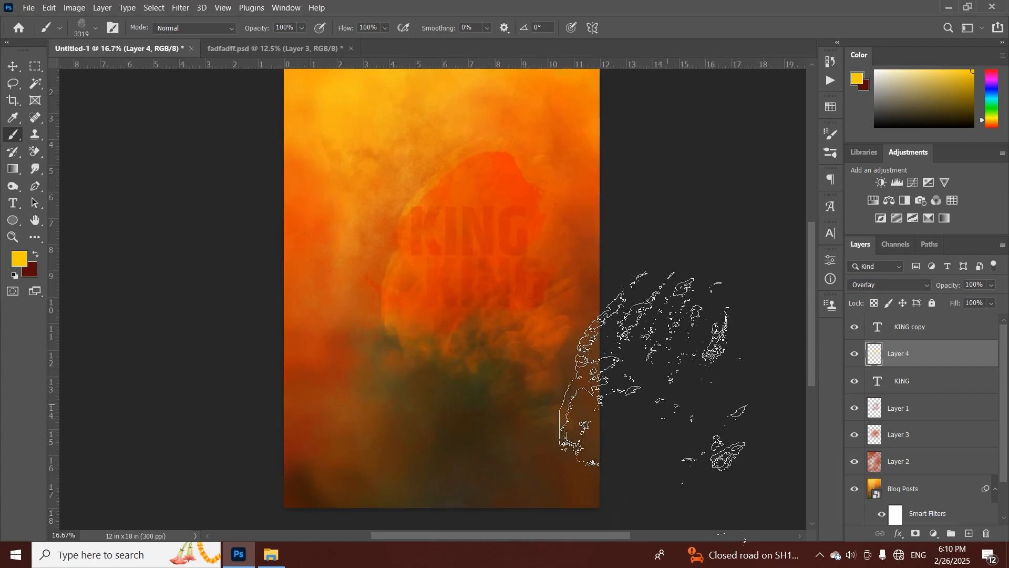
key(ctrl+minus)
key(ctrl+minus)
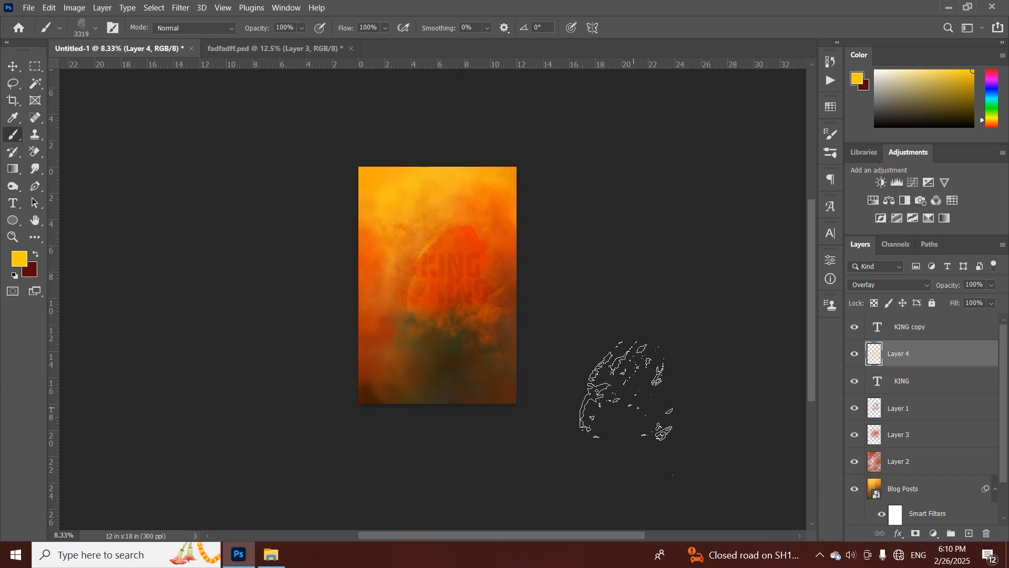
Remove the yellow brush mark from Layer 4 and set the empty layer to Overlay blending
key(Delete)
key(ctrl+z)
click(880, 286)
click(867, 371)
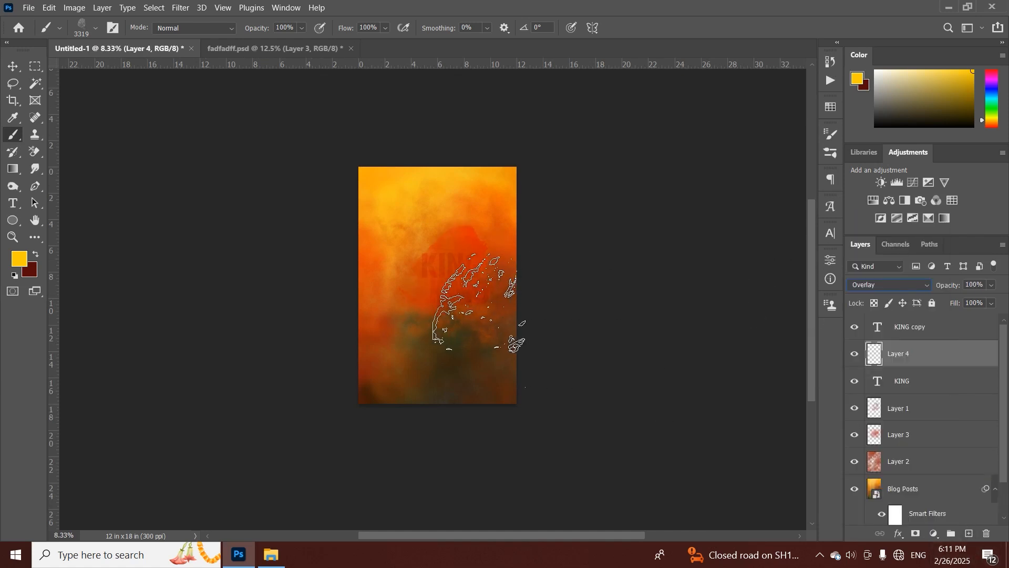
Resize the textured brush to 5000 px and stamp yellow texture over most of the canvas on Layer 4
right_click(457, 294)
drag(603, 249, 599, 250)
click(945, 362)
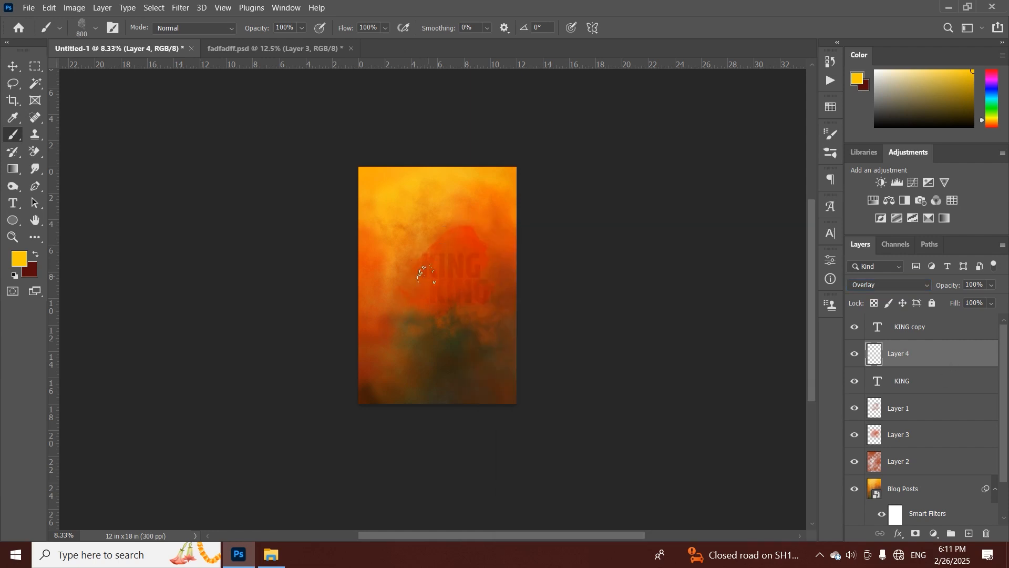
key(bracketright)
key(bracketright)
key(bracketright)
key(bracketright)
key(bracketright)
key(bracketright)
key(bracketright)
key(bracketright)
key(bracketright)
key(bracketright)
key(bracketright)
key(bracketright)
click(439, 272)
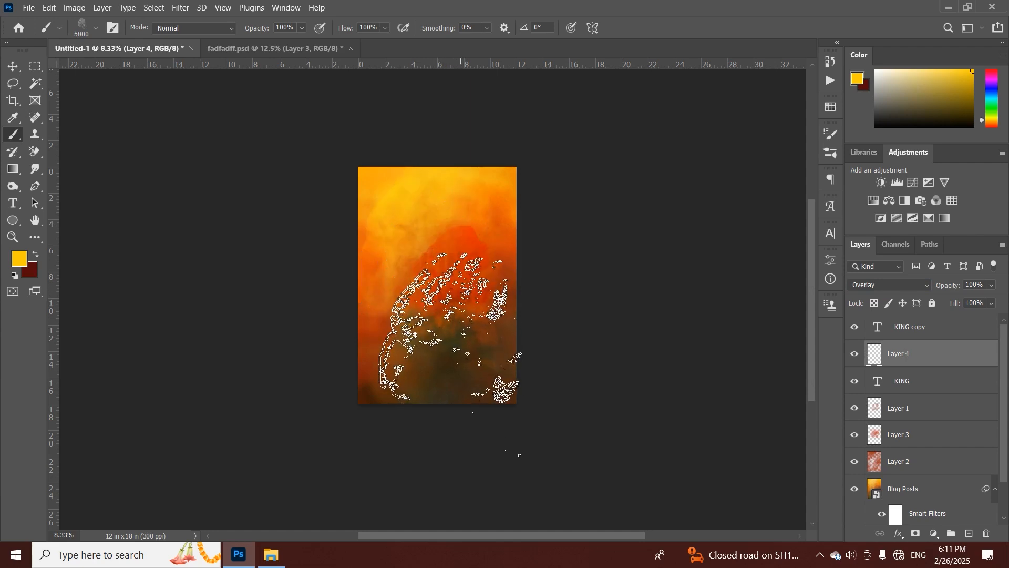
key(ctrl+plus)
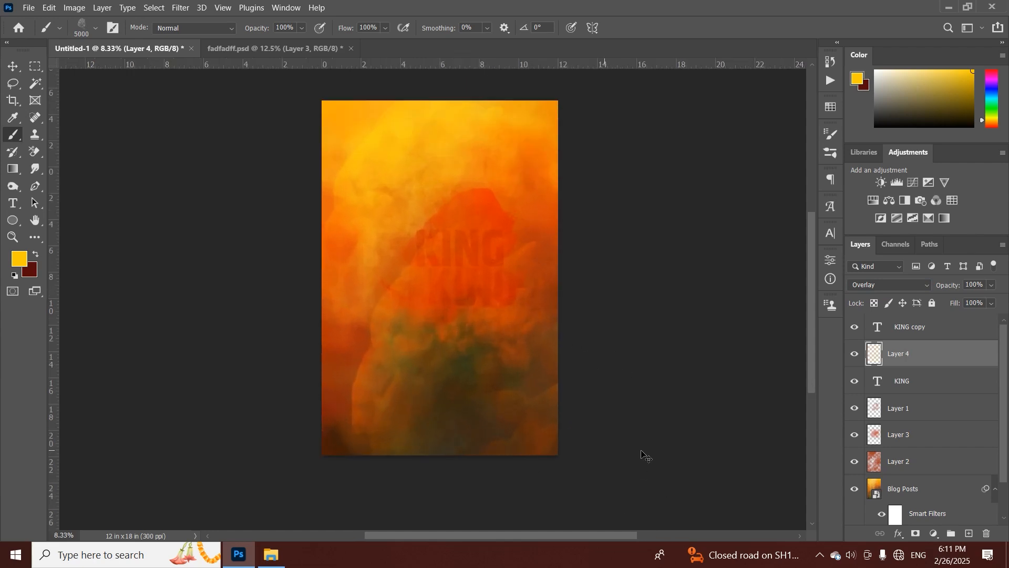
key(ctrl+plus)
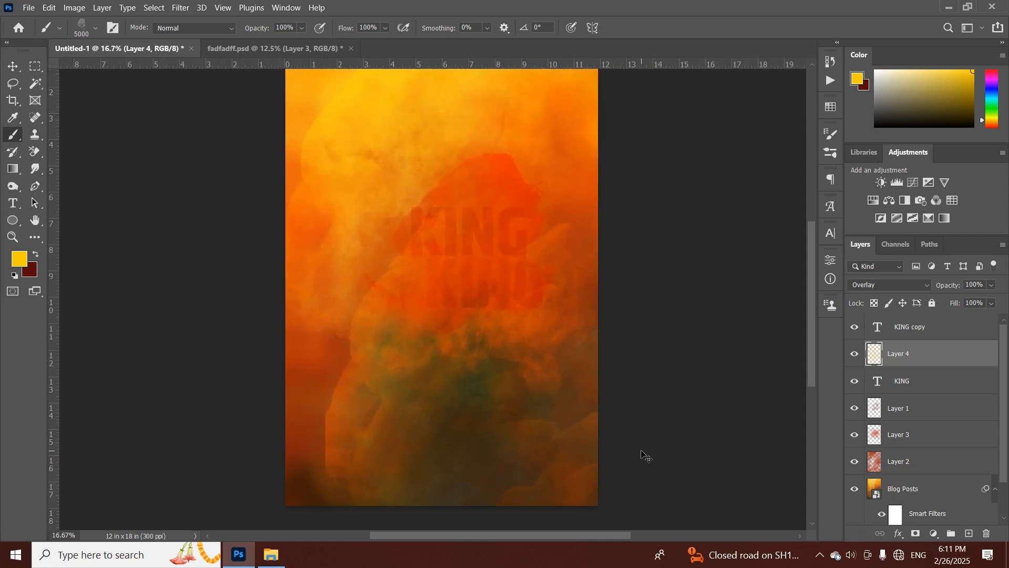
key(ctrl+minus)
key(ctrl+minus)
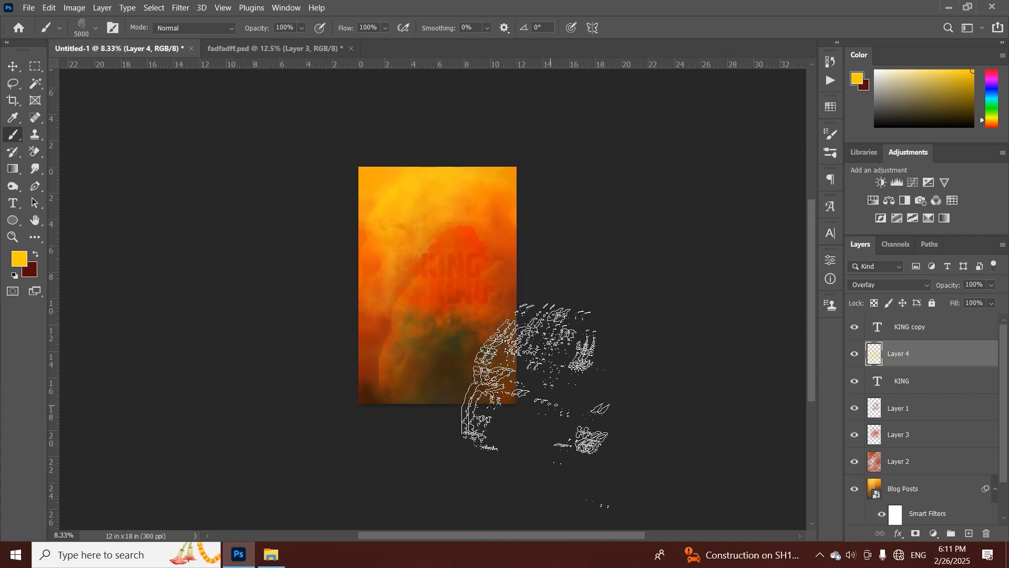
Add an empty layer above Layer 4 and choose a 350 px textured brush
click(969, 533)
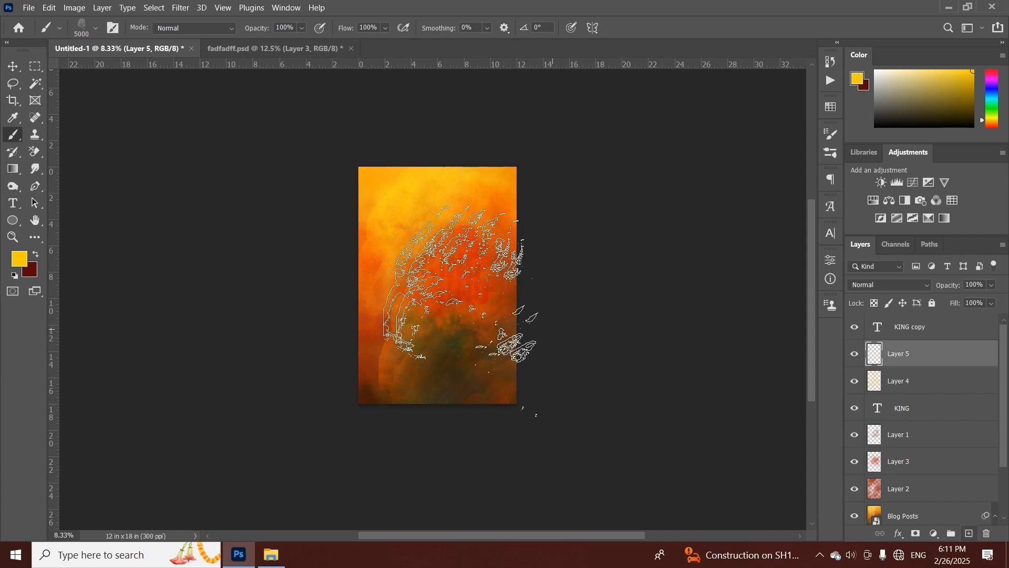
right_click(435, 217)
scroll(584, 413, up, 1)
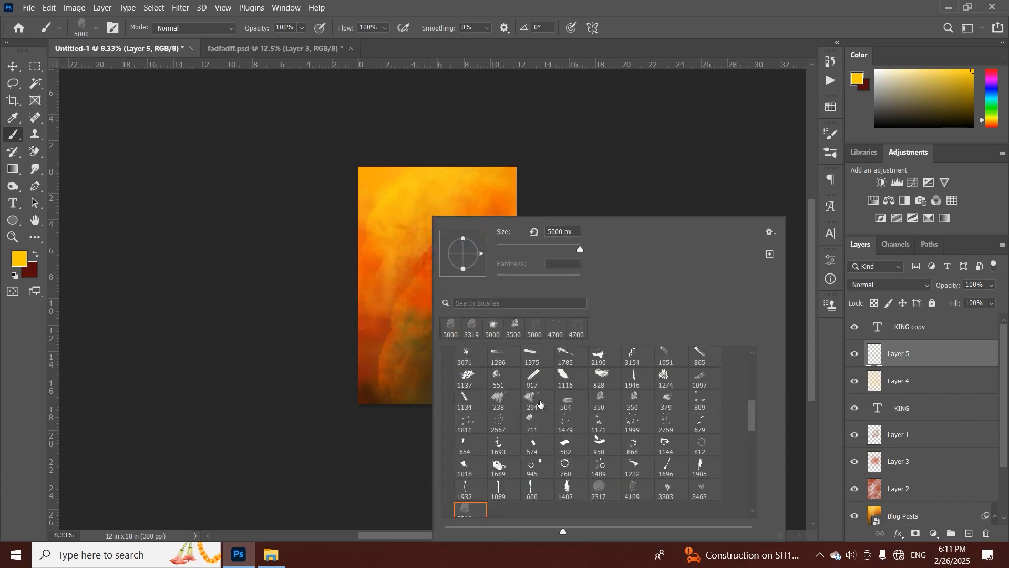
scroll(472, 388, up, 1)
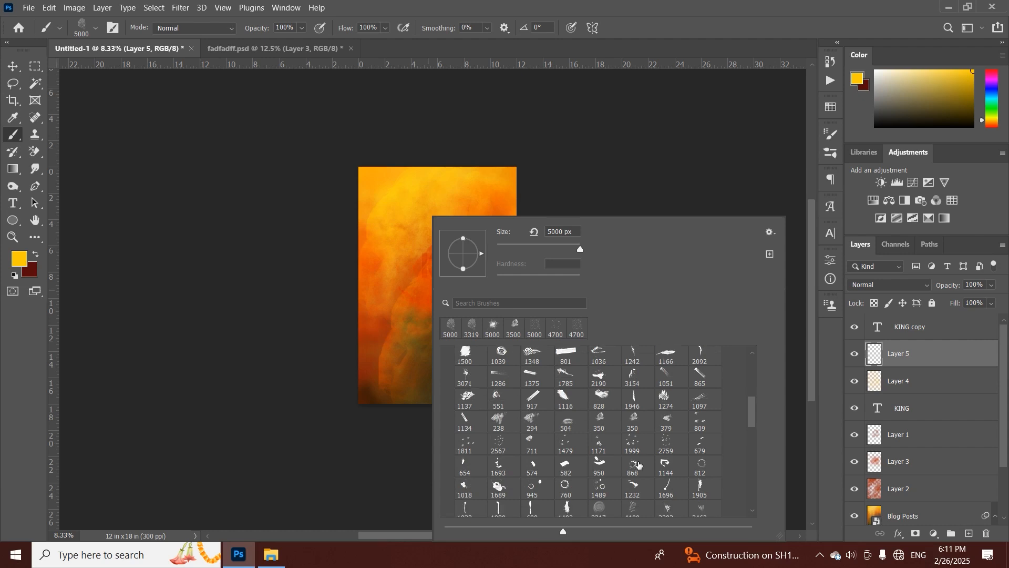
click(604, 422)
click(897, 353)
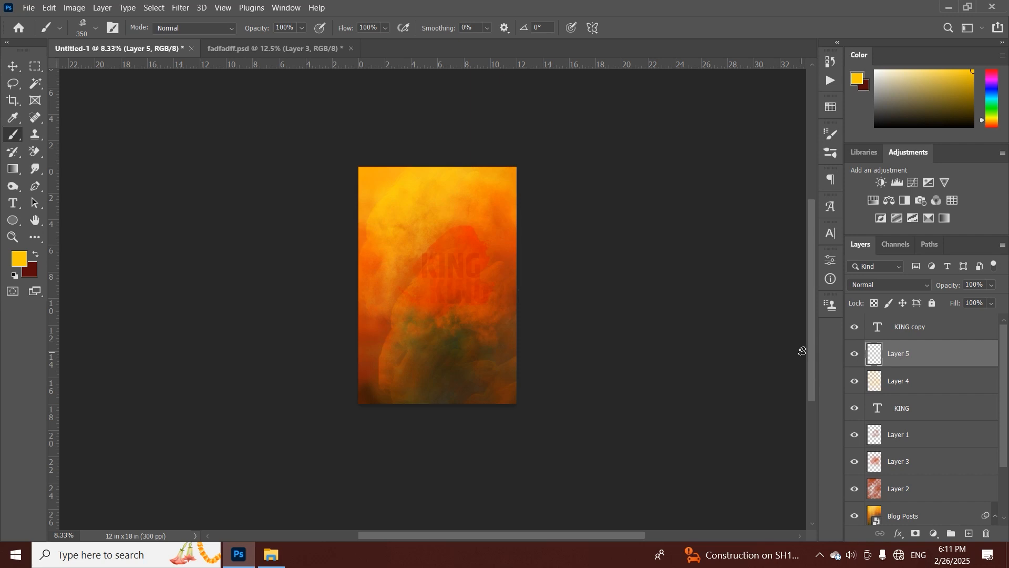
Enlarge the brush to 3300 px and set Layer 5 to Overlay blending
key(bracketright)
key(bracketright)
key(bracketright)
key(bracketright)
key(bracketright)
key(bracketright)
key(bracketright)
key(bracketright)
key(bracketright)
key(bracketright)
key(bracketright)
key(bracketright)
key(bracketright)
key(bracketright)
key(bracketright)
key(bracketright)
key(bracketright)
key(bracketright)
key(bracketright)
key(bracketright)
click(878, 288)
scroll(878, 290, down, 1)
click(871, 367)
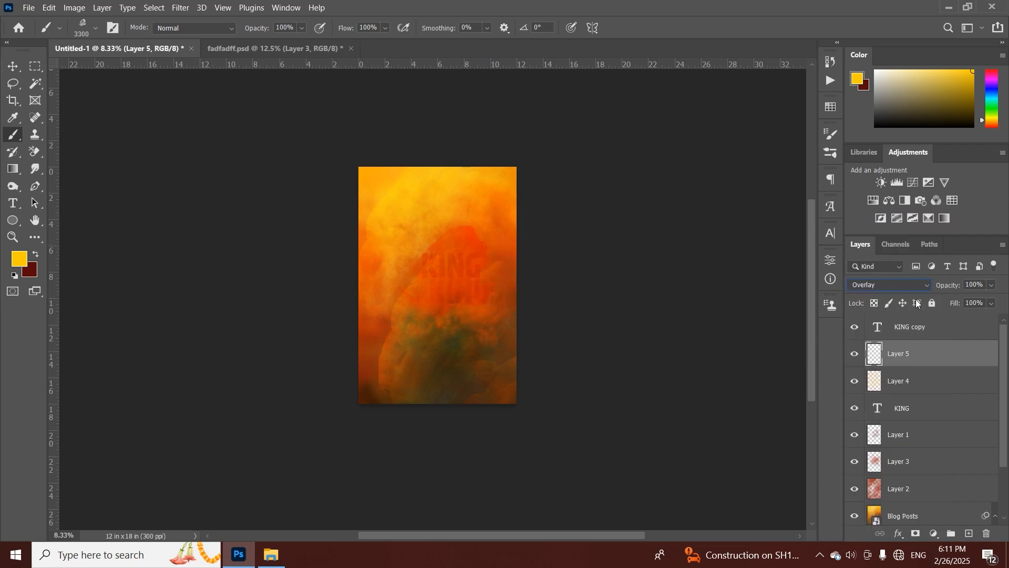
Pick an orange foreground colour and stamp the texture brush at about 3400 px around the KING titles on Layer 5
click(992, 125)
mouse_move(534, 293)
mouse_down()
mouse_move(429, 289)
mouse_move(402, 270)
mouse_up()
click(424, 232)
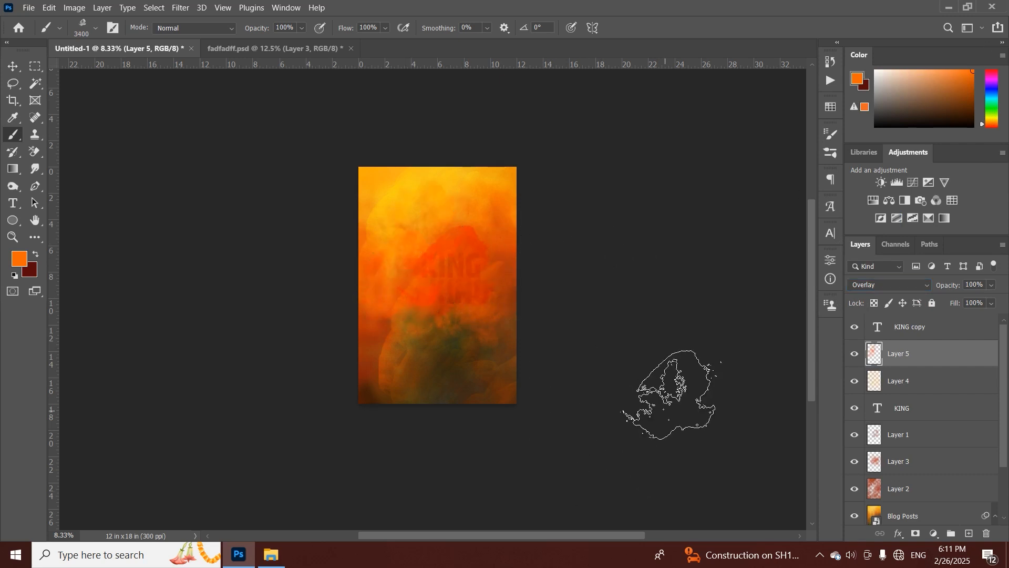
click(429, 327)
key(])
key(ctrl+plus)
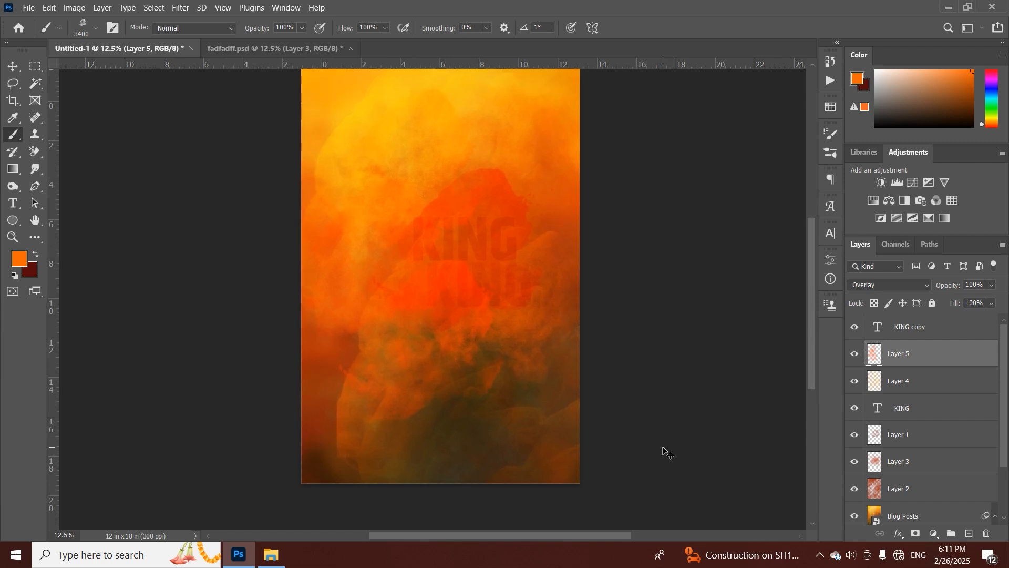
key(ctrl+plus)
key(ctrl+minus)
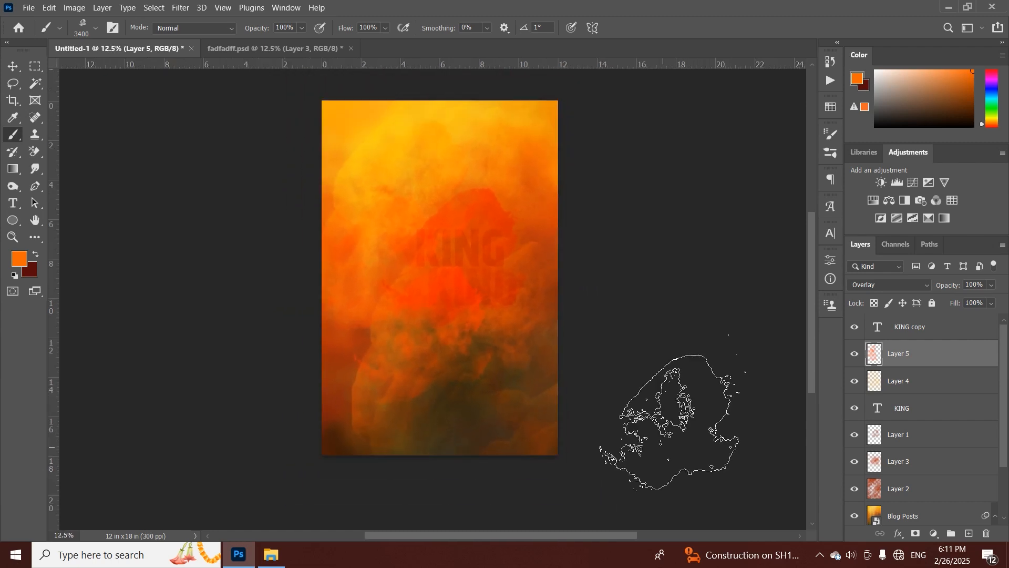
Stamp all visible layers into a new layer above KING copy and add monochromatic Gaussian noise to it
click(907, 329)
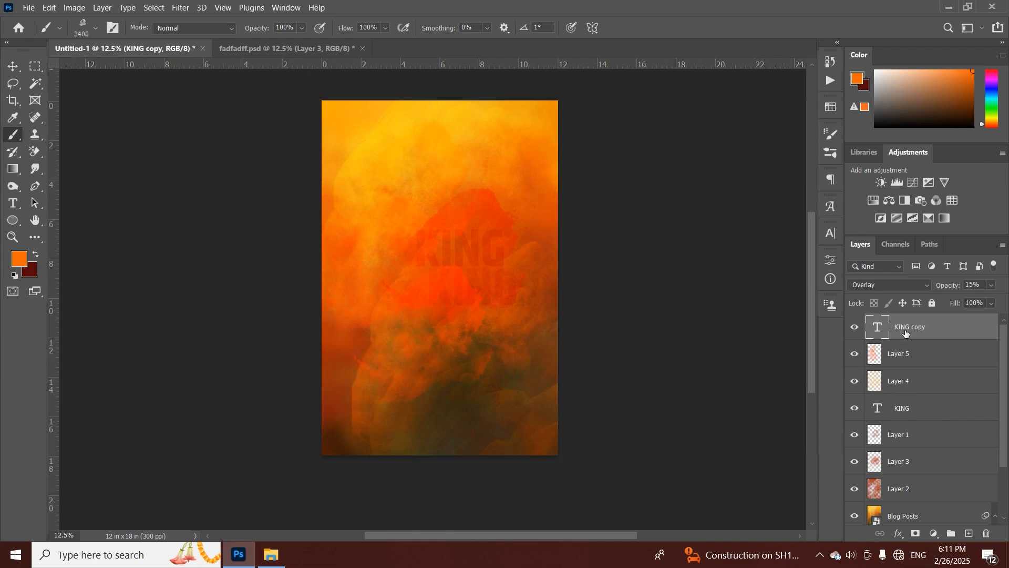
key(ctrl+shift+alt+e)
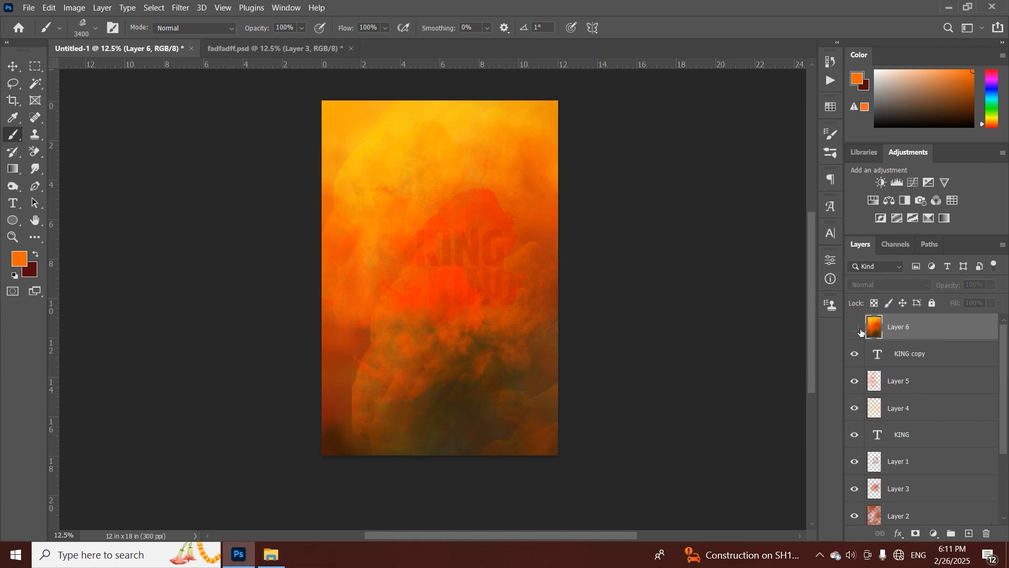
click(179, 7)
mouse_move(220, 202)
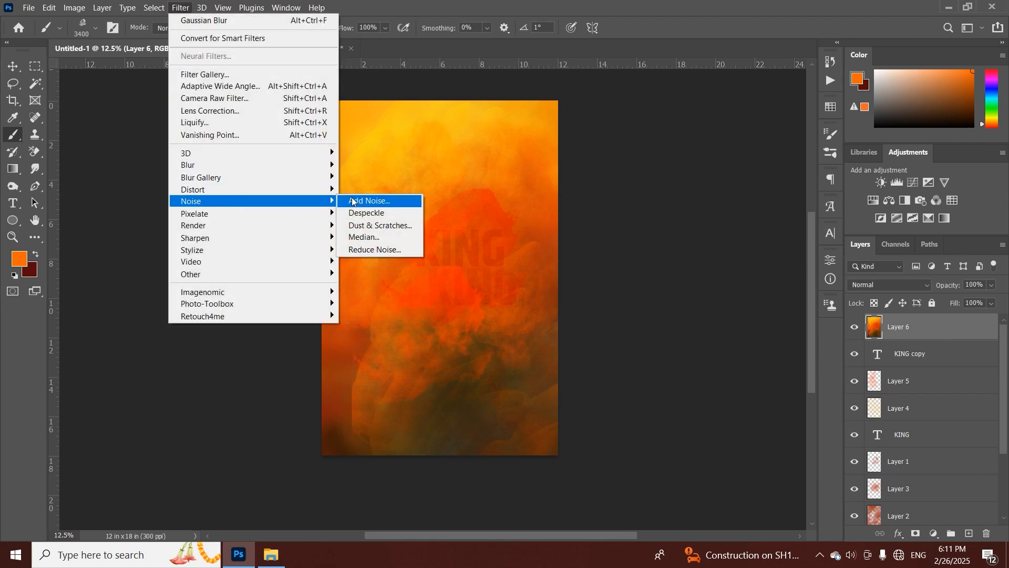
click(363, 196)
drag(449, 79, 660, 146)
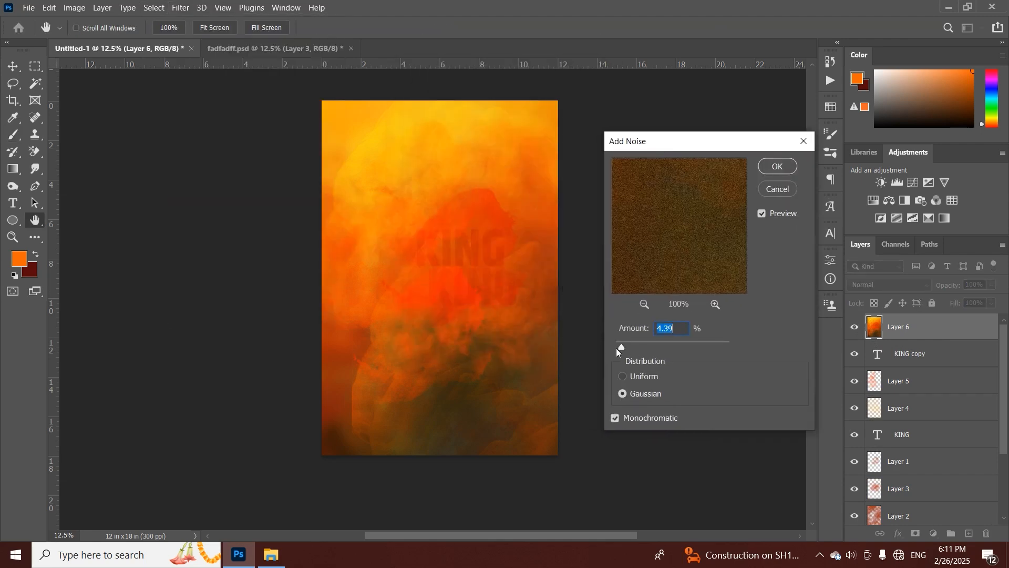
drag(639, 345, 632, 352)
click(769, 168)
key(b)
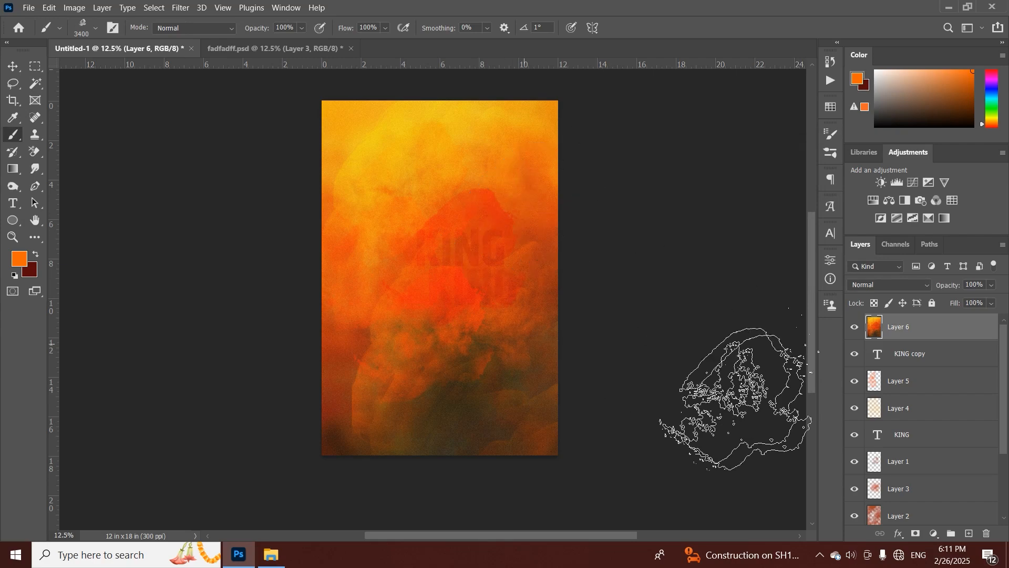
key(ctrl+plus)
key(ctrl+minus)
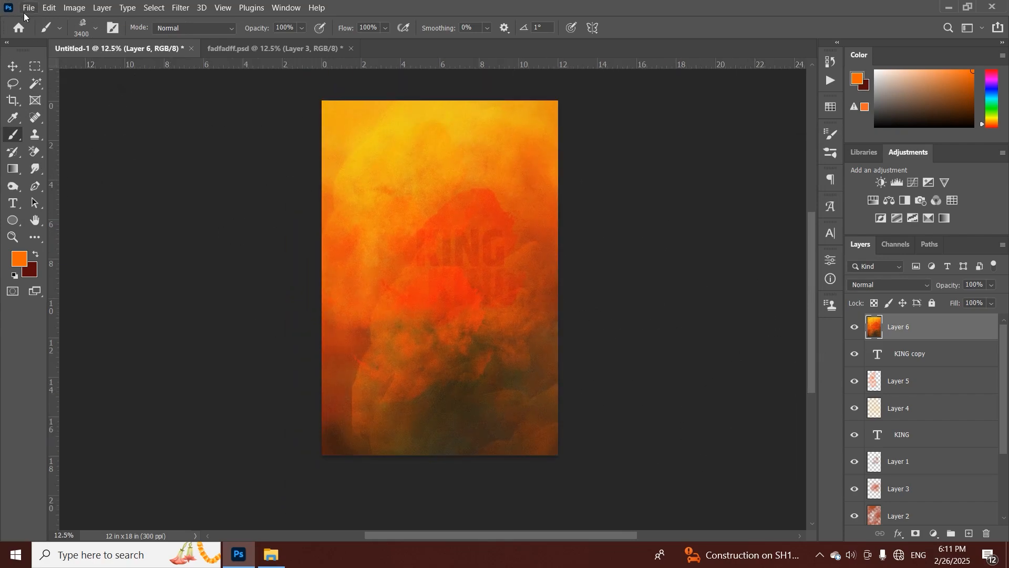
Place the misty temple image download (78) as an embedded layer on top of the composition
click(28, 8)
click(118, 267)
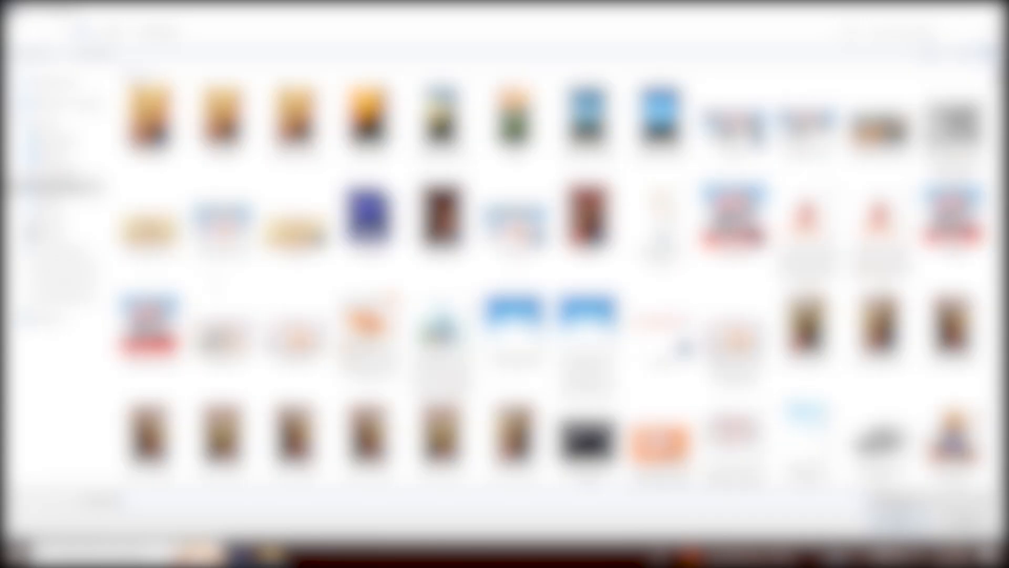
scroll(552, 273, down, 15)
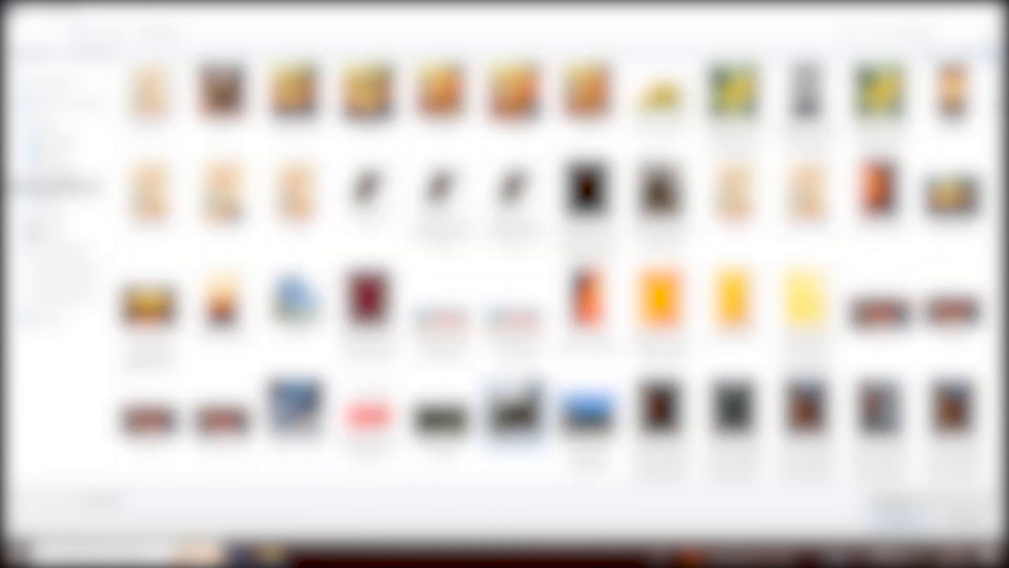
double_click(514, 412)
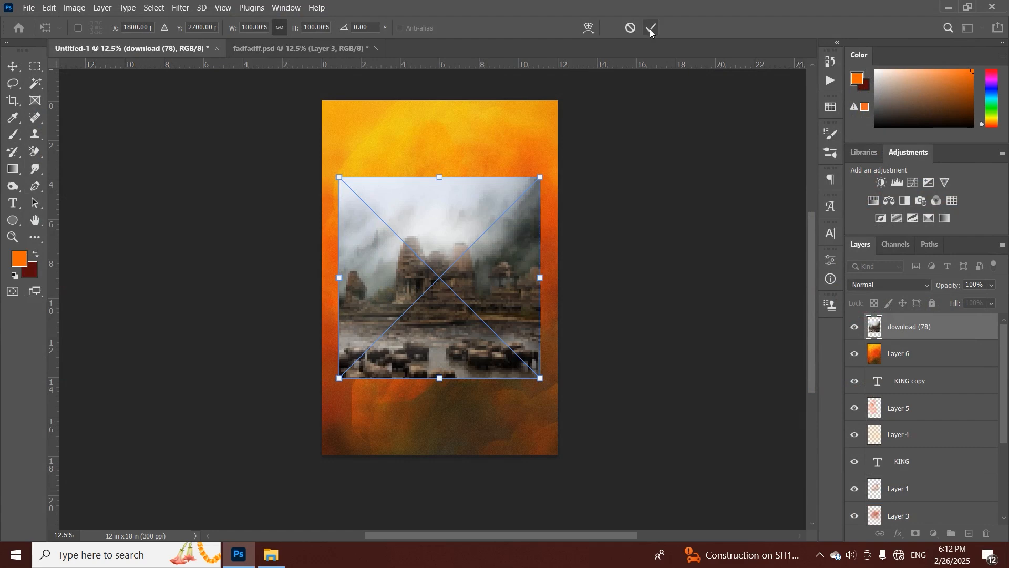
click(651, 29)
key(b)
Set the temple image to Soft Light blending and enlarge it to span the full canvas width
click(903, 288)
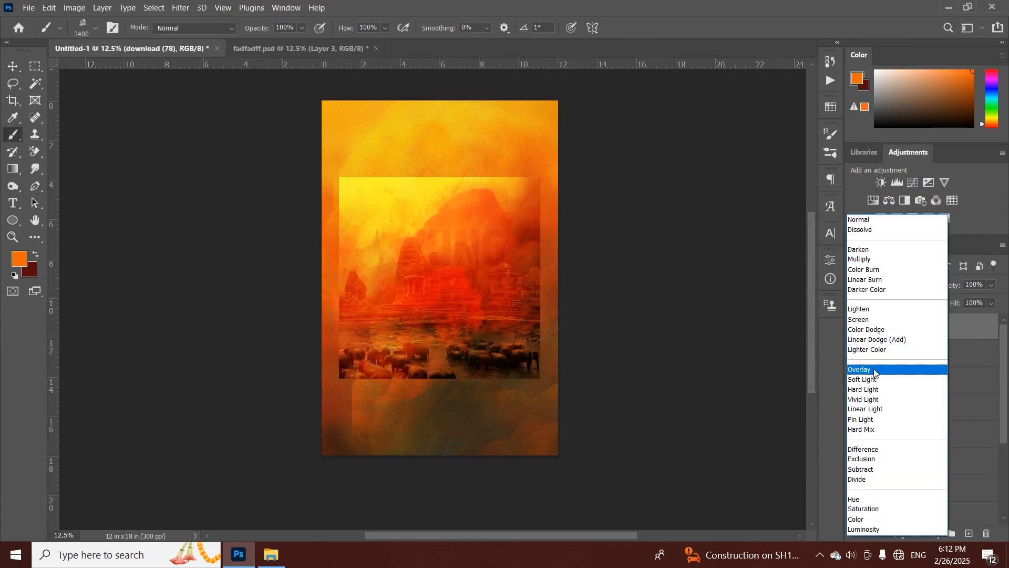
click(870, 379)
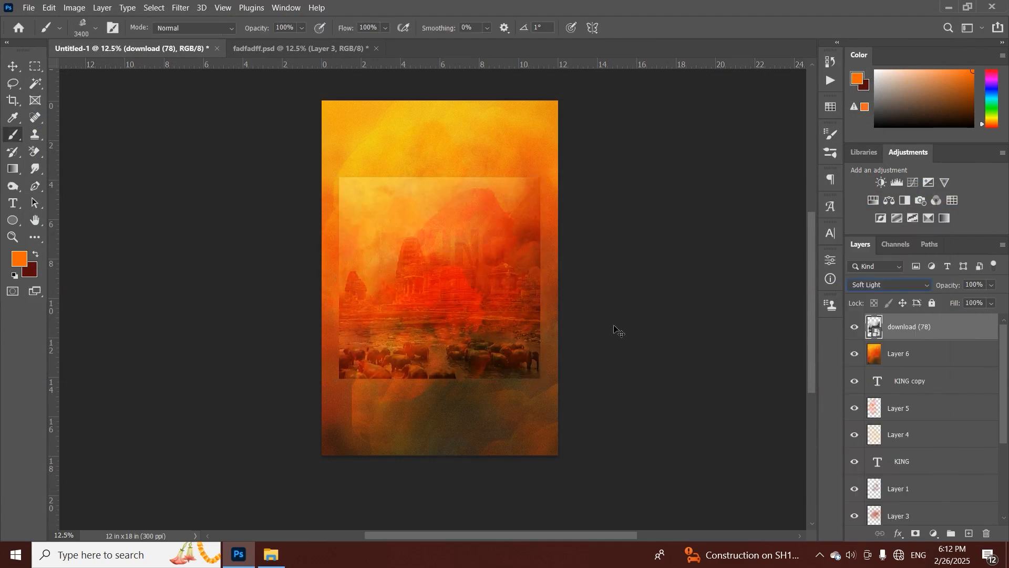
key(ctrl+t)
drag(541, 284, 563, 253)
click(651, 28)
key(b)
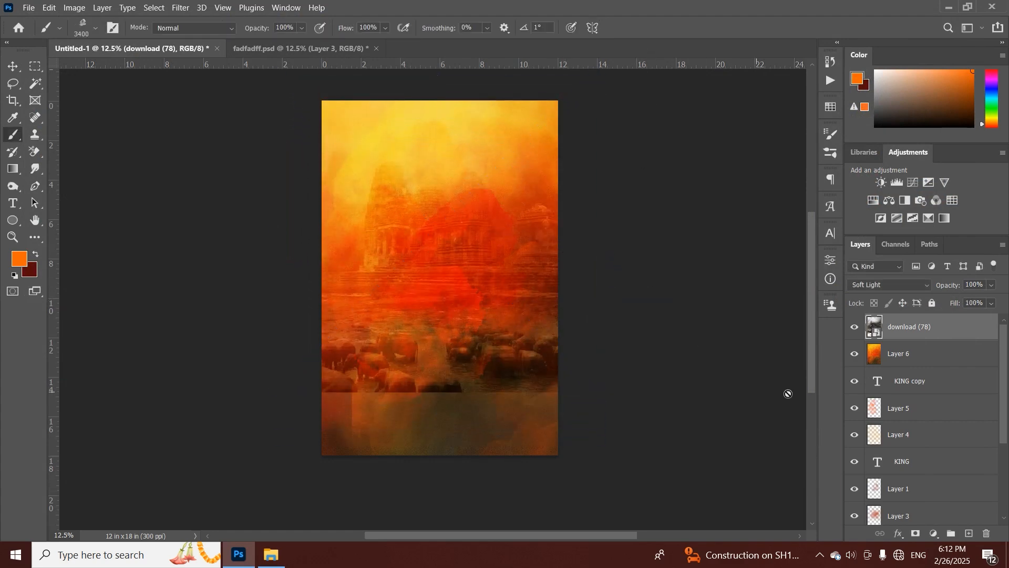
Hide the temple image with a black layer mask and reveal the temples in the upper half using the white 3400 px texture brush
alt+click(915, 535)
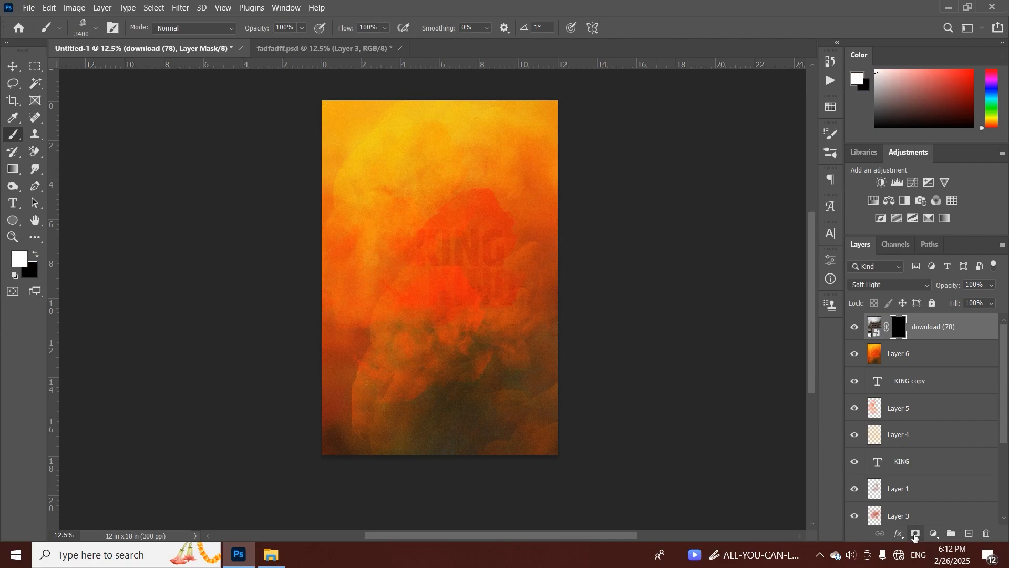
mouse_move(447, 239)
mouse_down()
mouse_move(428, 191)
mouse_move(450, 181)
mouse_move(517, 302)
mouse_move(376, 173)
mouse_move(320, 282)
mouse_move(620, 310)
mouse_up()
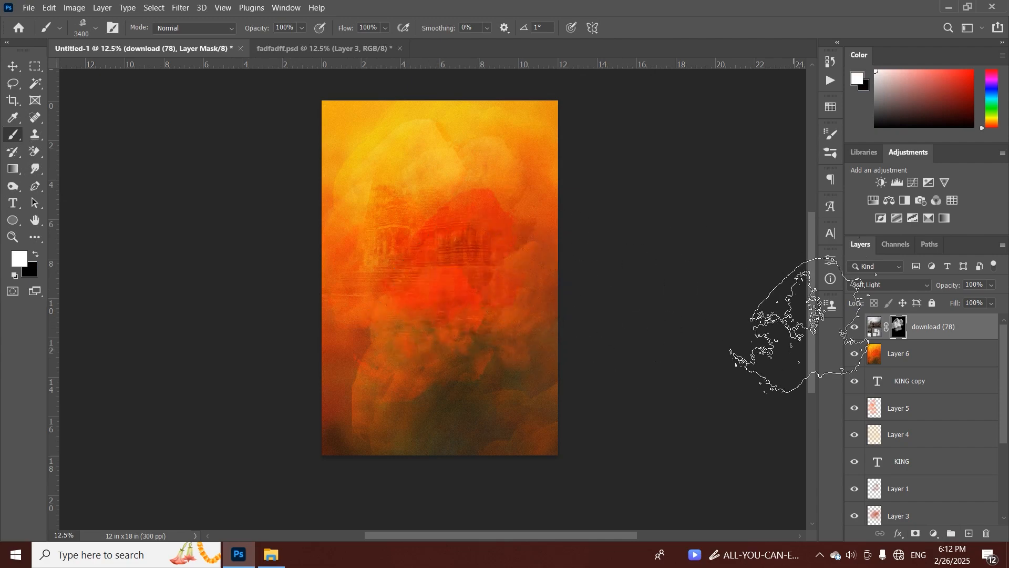
key(ctrl+equal)
key(ctrl+equal)
key(ctrl+minus)
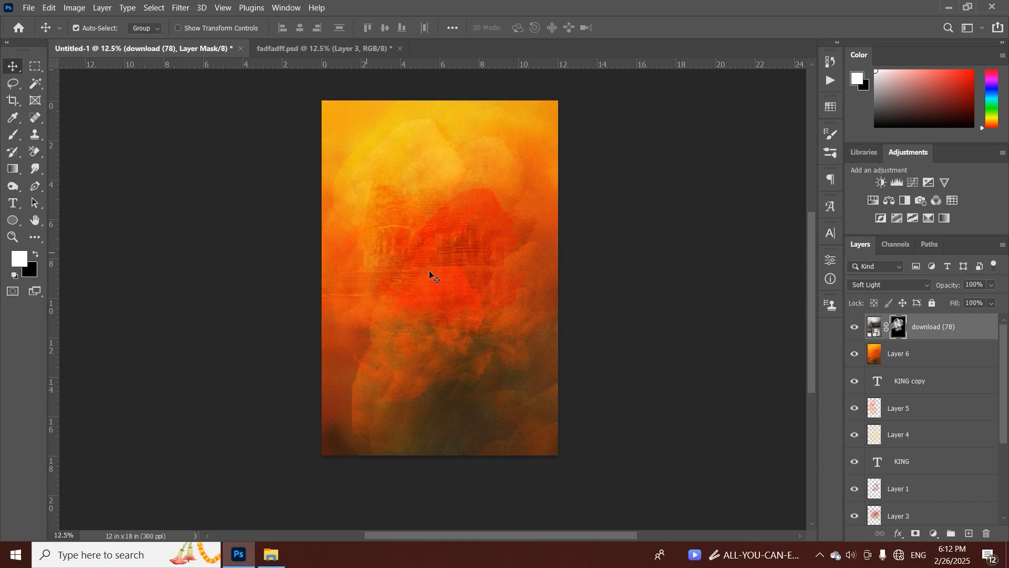
Delete the KING copy and KING text layers
click(887, 389)
key(Delete)
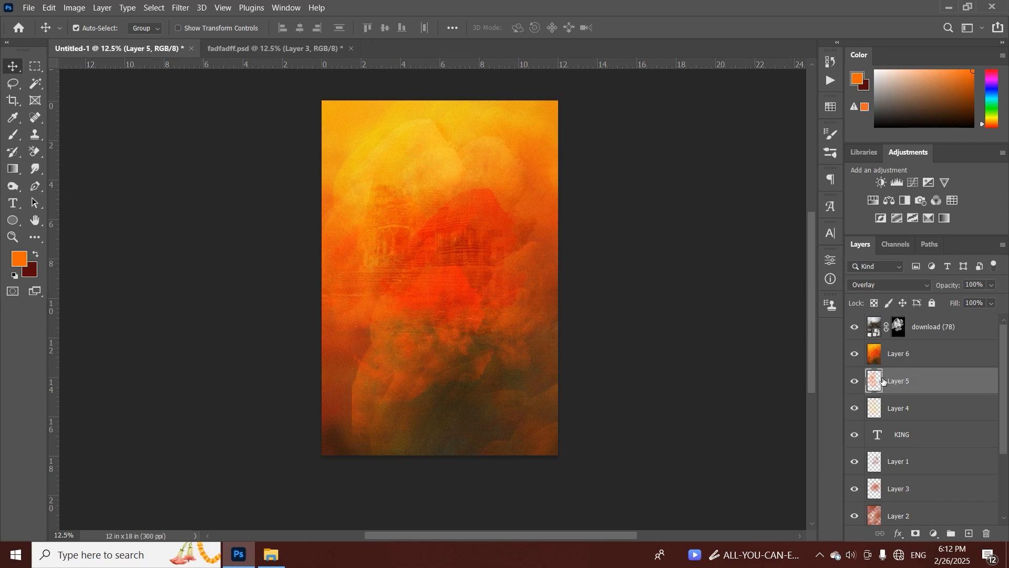
click(902, 435)
key(Delete)
Delete the noisy Layer 6 and stamp all visible layers into a new layer above Layer 5
click(895, 355)
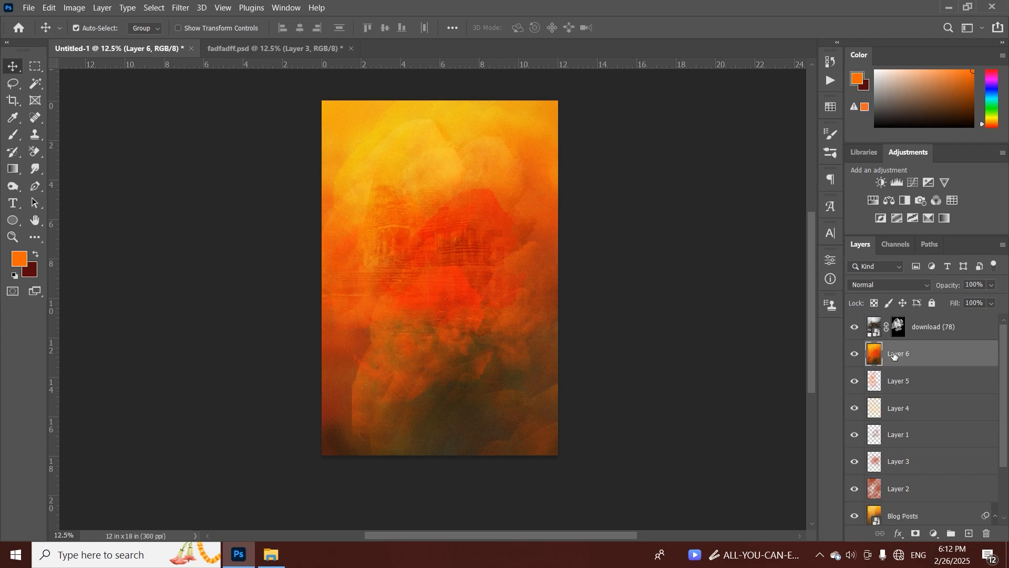
key(Delete)
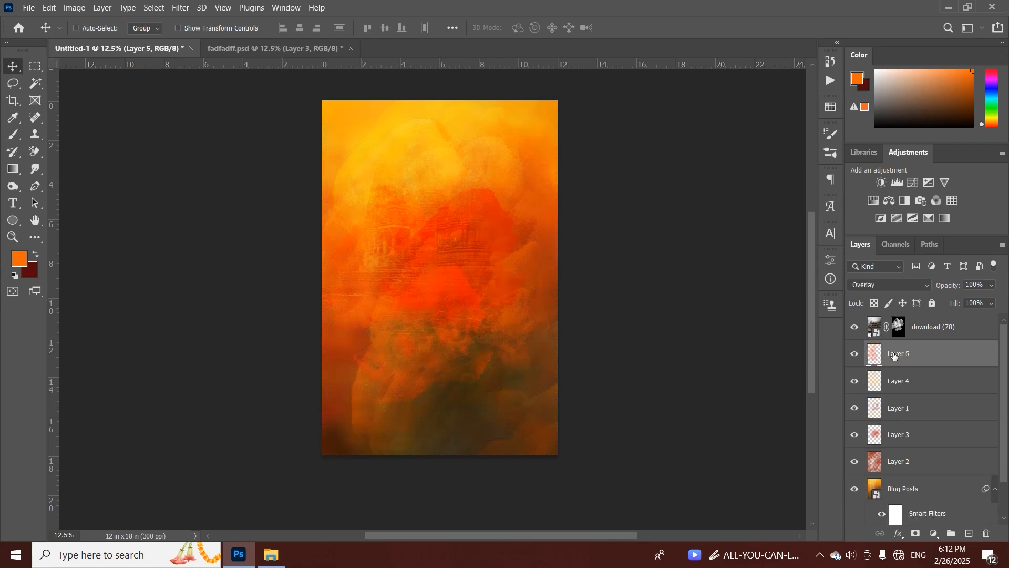
key(ctrl+z)
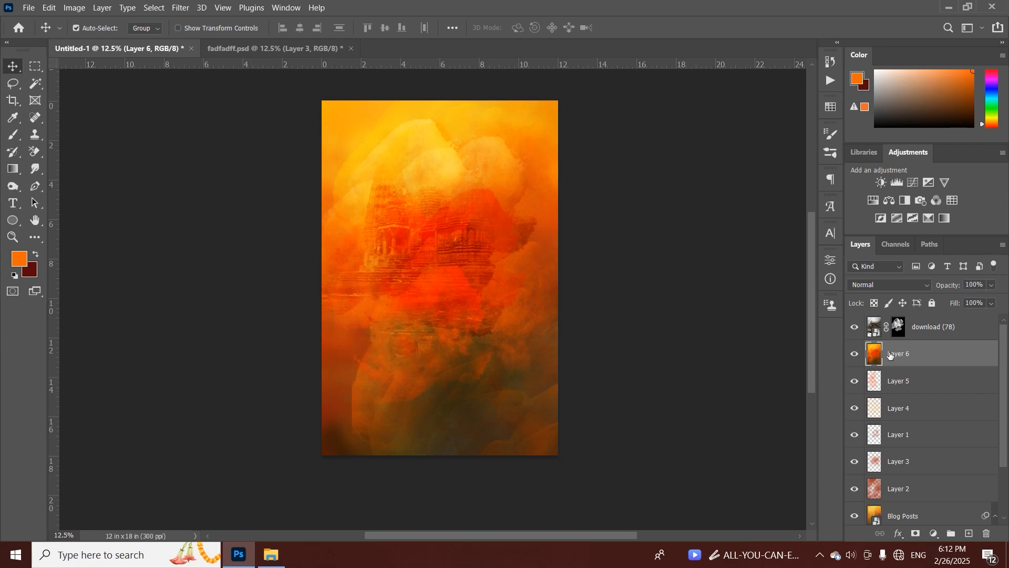
Add 13.46% monochromatic Gaussian noise to the stamped layer below the temple image
click(180, 8)
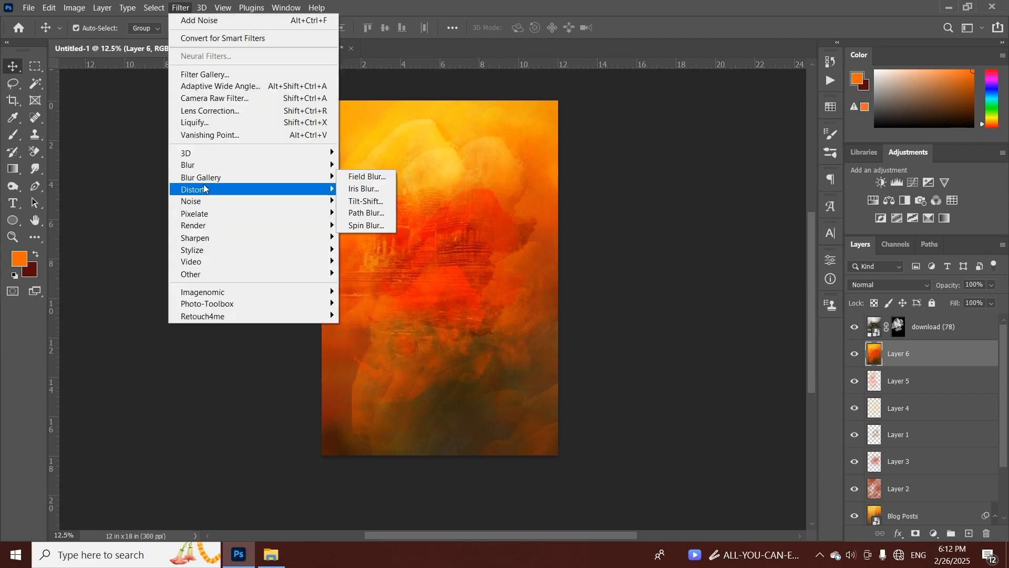
mouse_move(204, 201)
click(368, 201)
drag(658, 341, 635, 345)
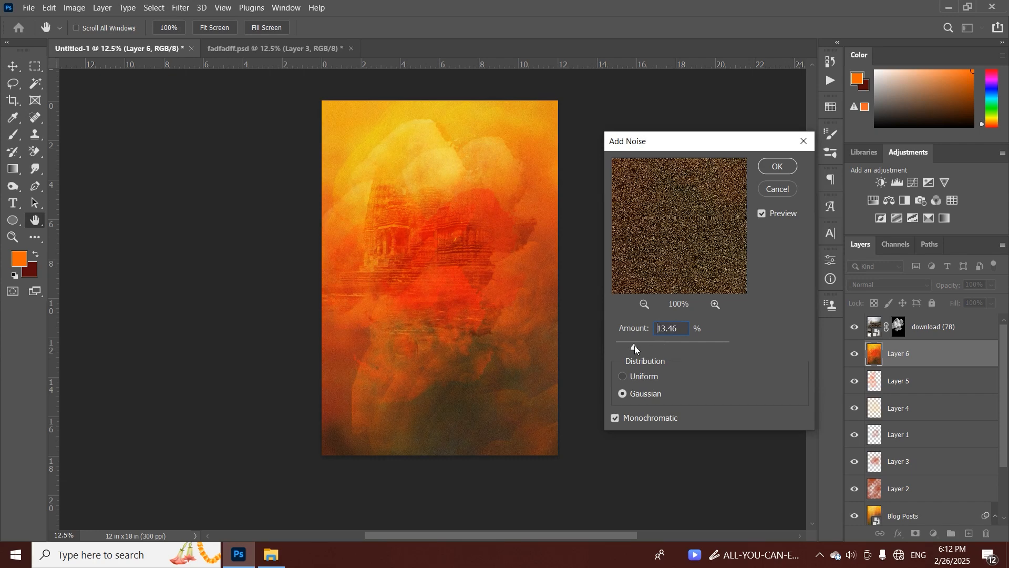
click(778, 166)
Scale the masked temple image layer up to 116.09%
click(946, 327)
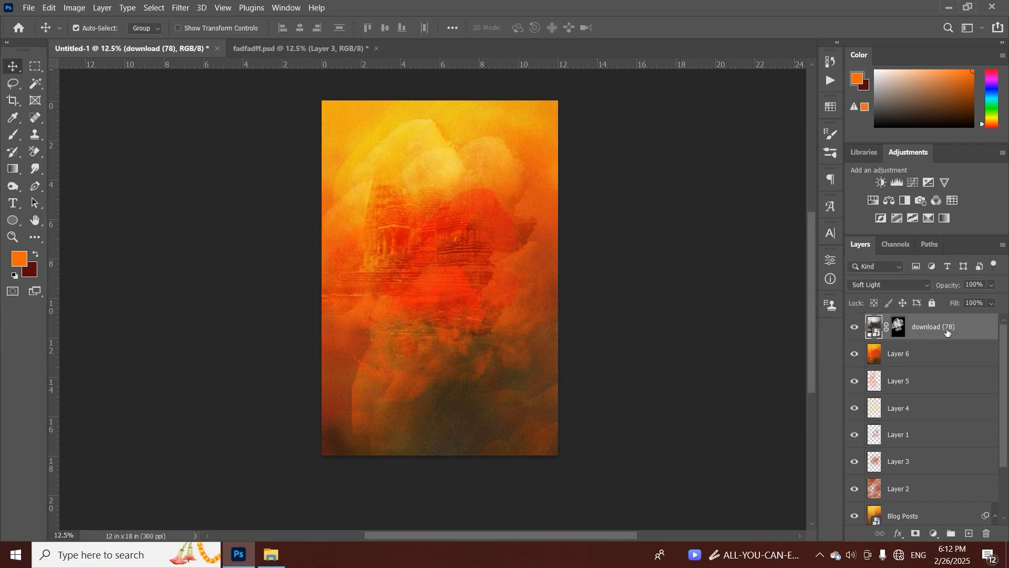
key(ctrl+t)
drag(593, 233, 601, 261)
click(651, 27)
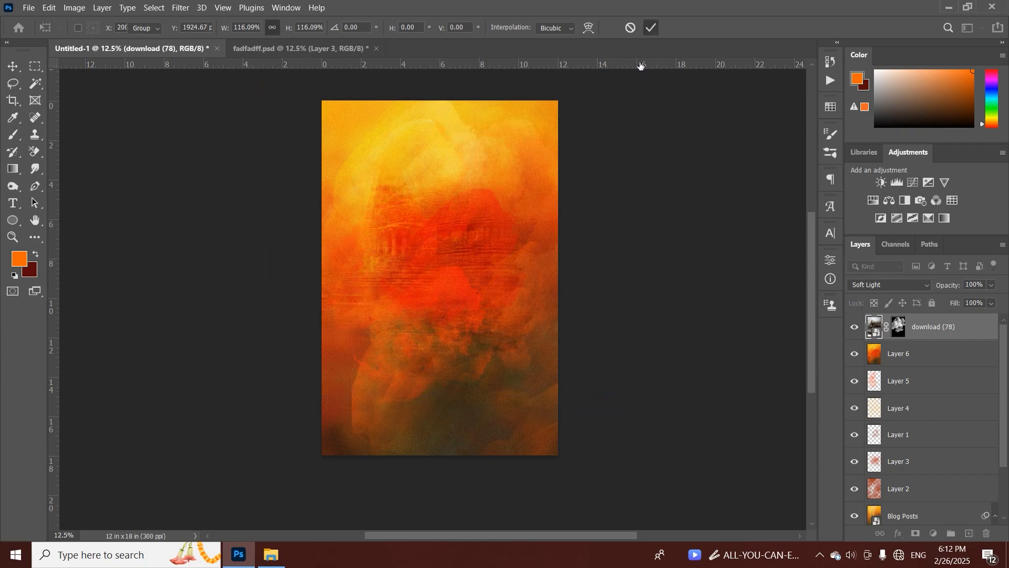
click(28, 7)
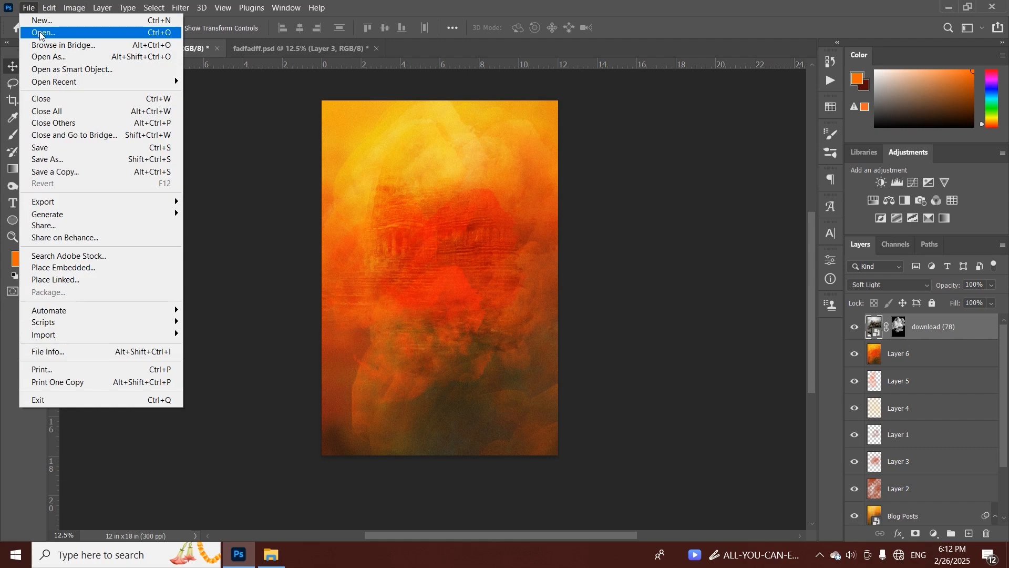
click(40, 34)
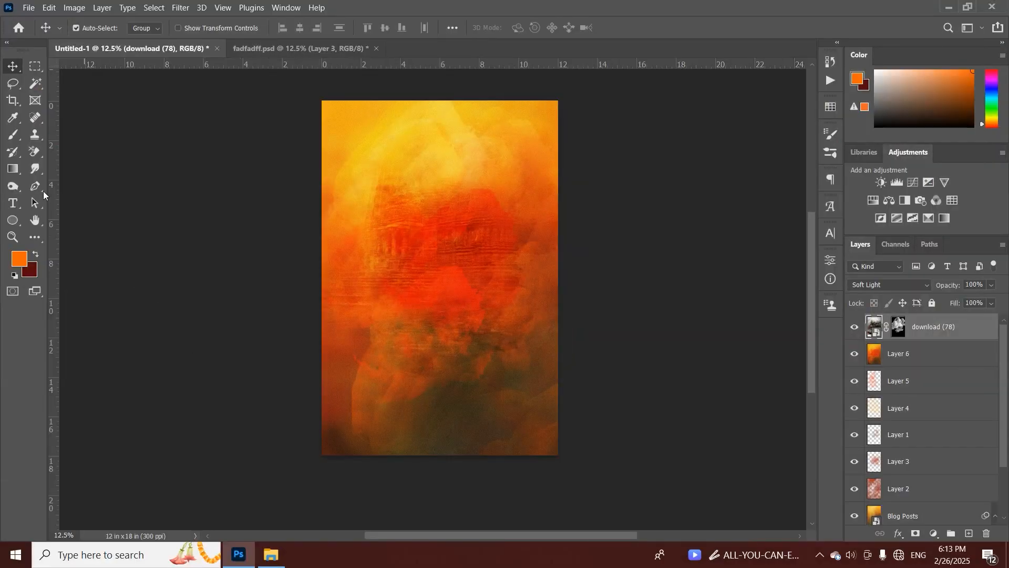
Add a Devanagari first-name title in the DG-Shiva font near the middle of the poster
click(13, 203)
scroll(550, 334, up, 3)
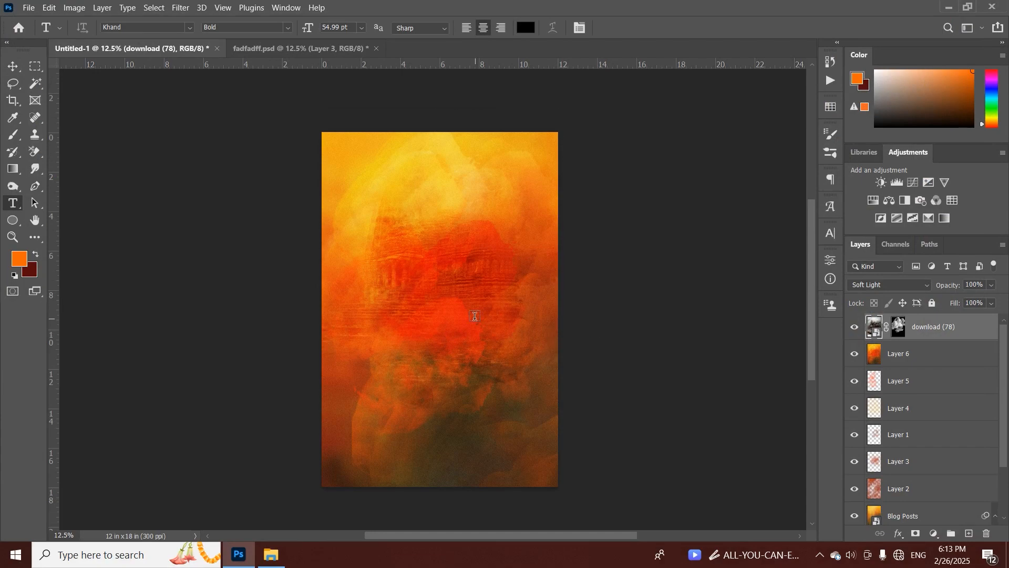
click(456, 296)
click(164, 29)
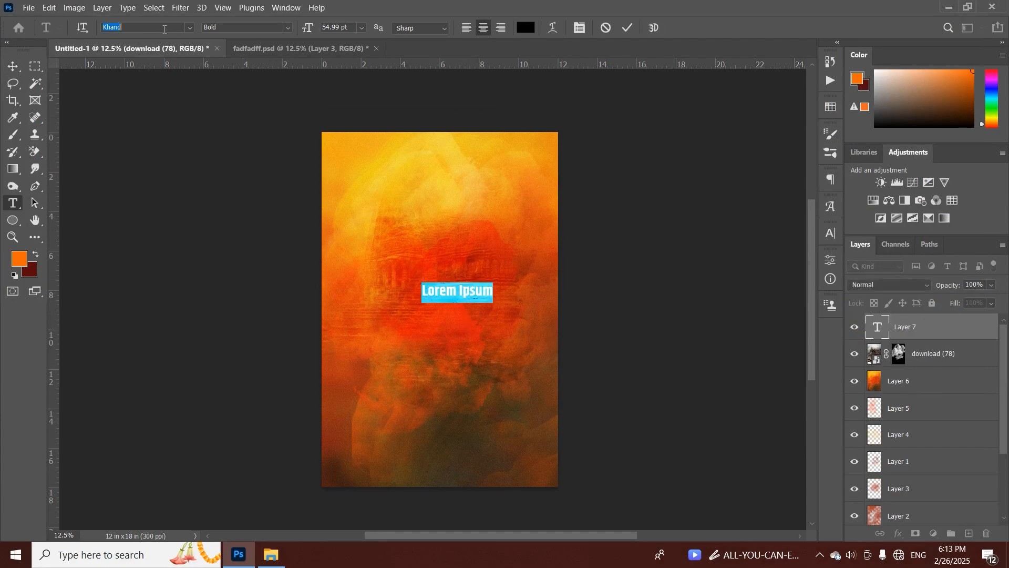
text(DG-Shiva)
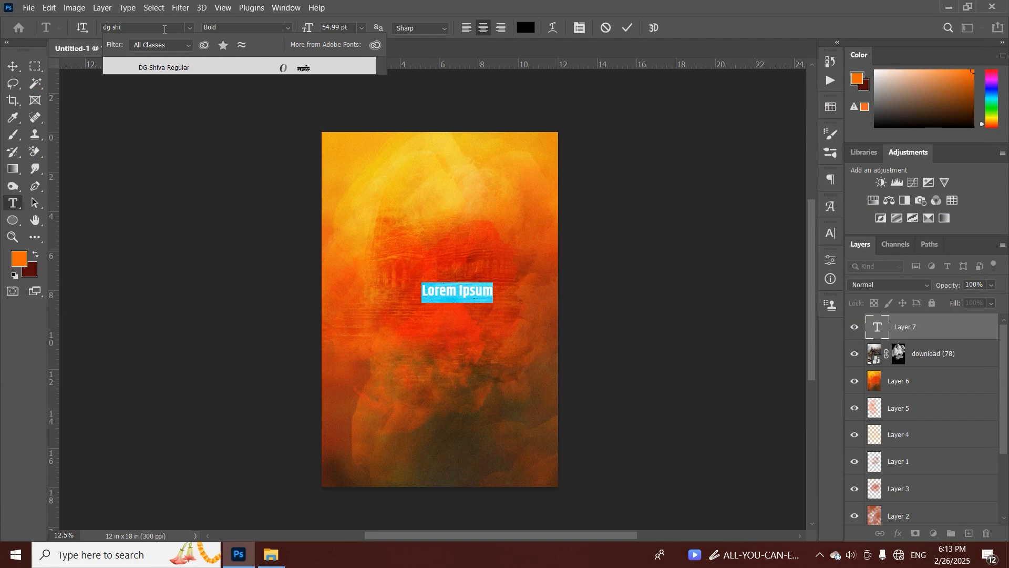
click(193, 67)
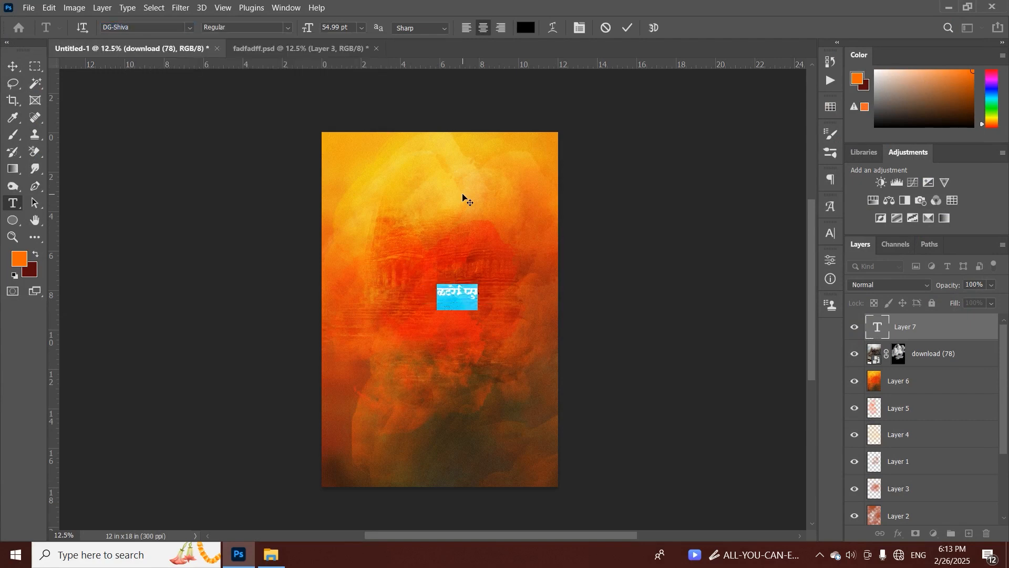
text(maa)
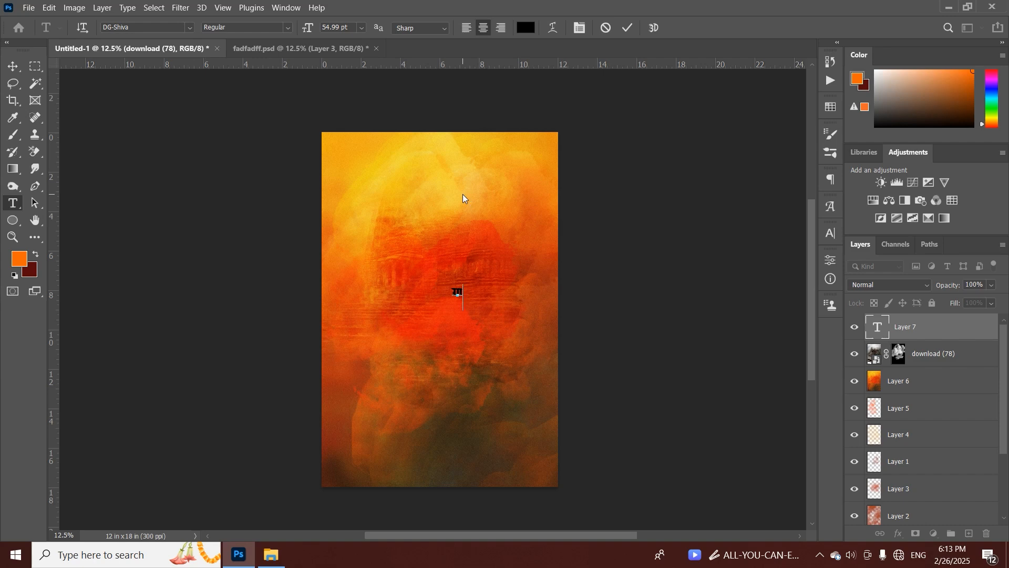
text(a)
text(o)
click(630, 30)
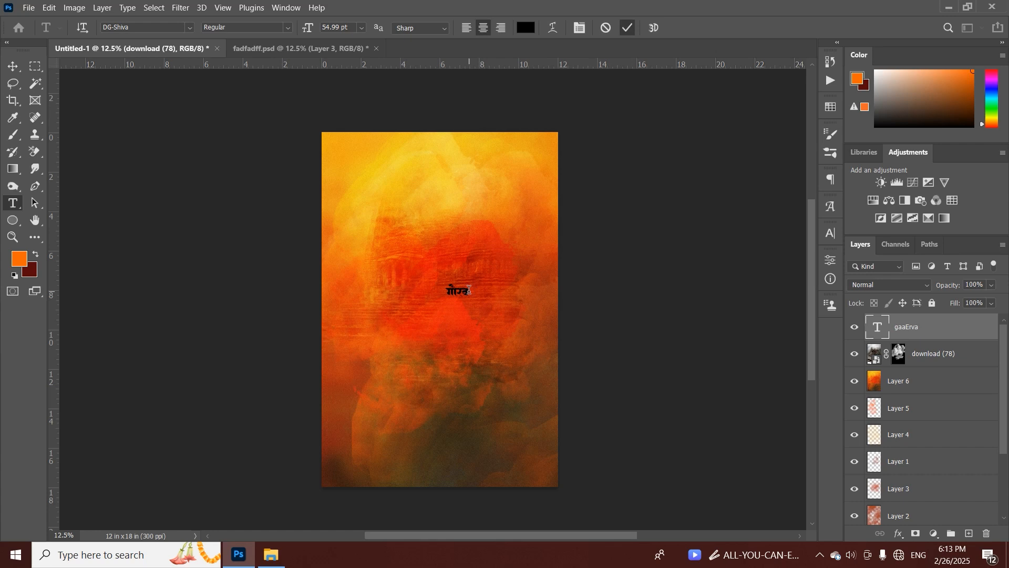
Scale the title text up to 443.73% and move it to the upper middle of the poster
key(ctrl+t)
drag(469, 298, 523, 294)
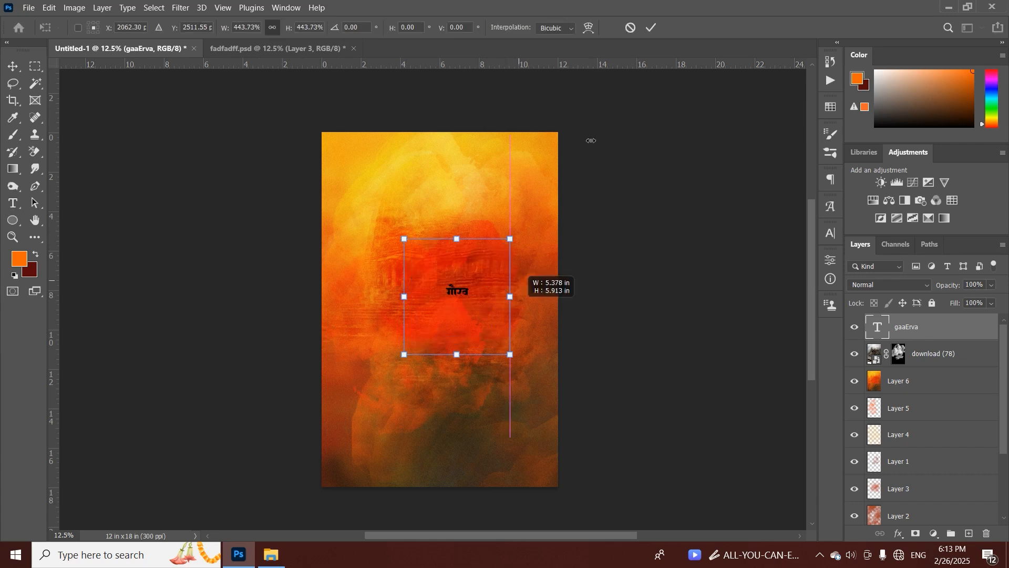
key(Return)
drag(478, 268, 456, 245)
Enable the Bevel & Emboss and Drop Shadow layer styles on the title text
right_click(914, 327)
click(783, 18)
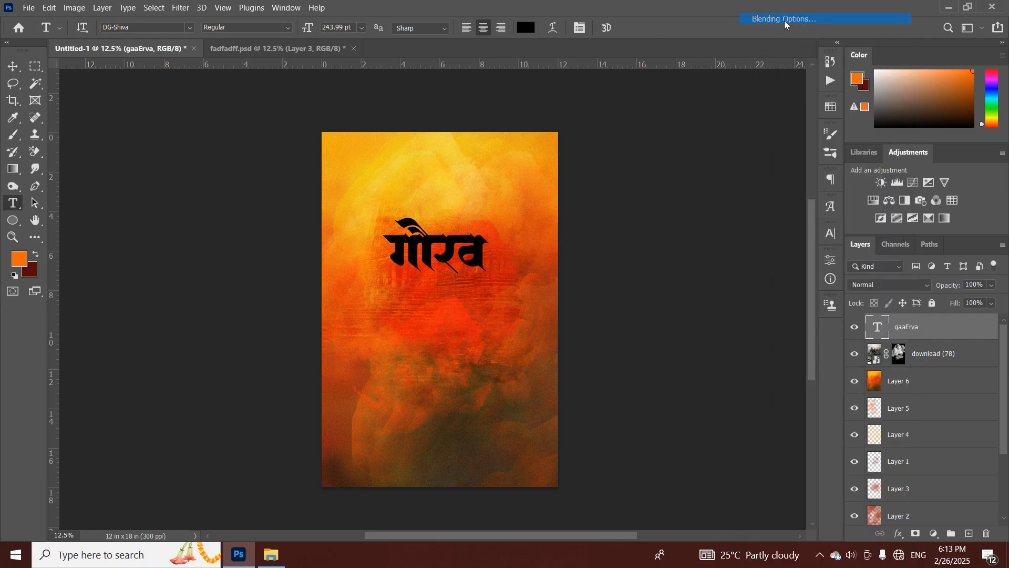
click(551, 209)
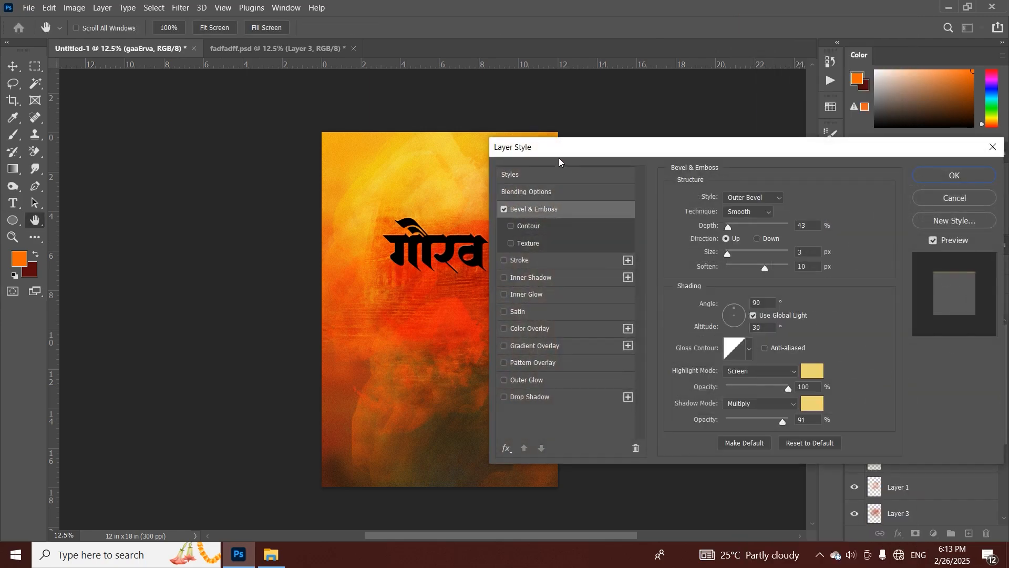
drag(613, 154, 677, 142)
click(582, 384)
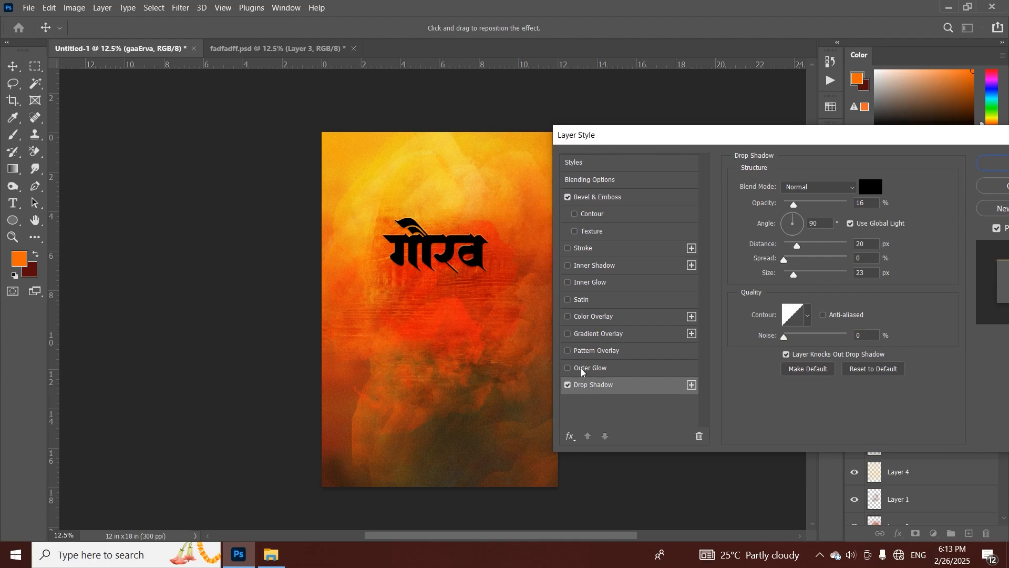
Try a gold preset in a Gradient Overlay on the title text
click(589, 351)
click(568, 350)
click(567, 334)
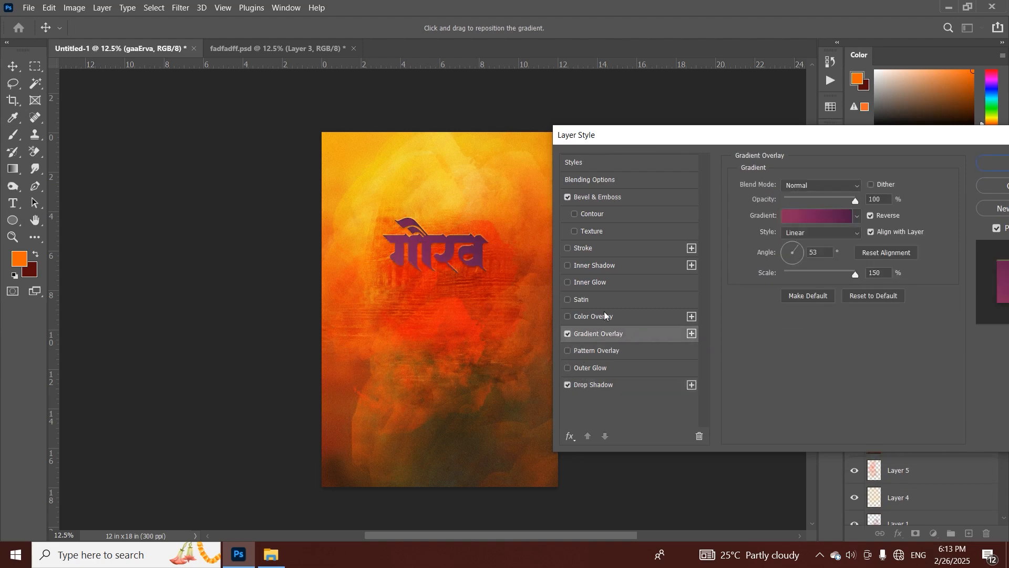
click(856, 221)
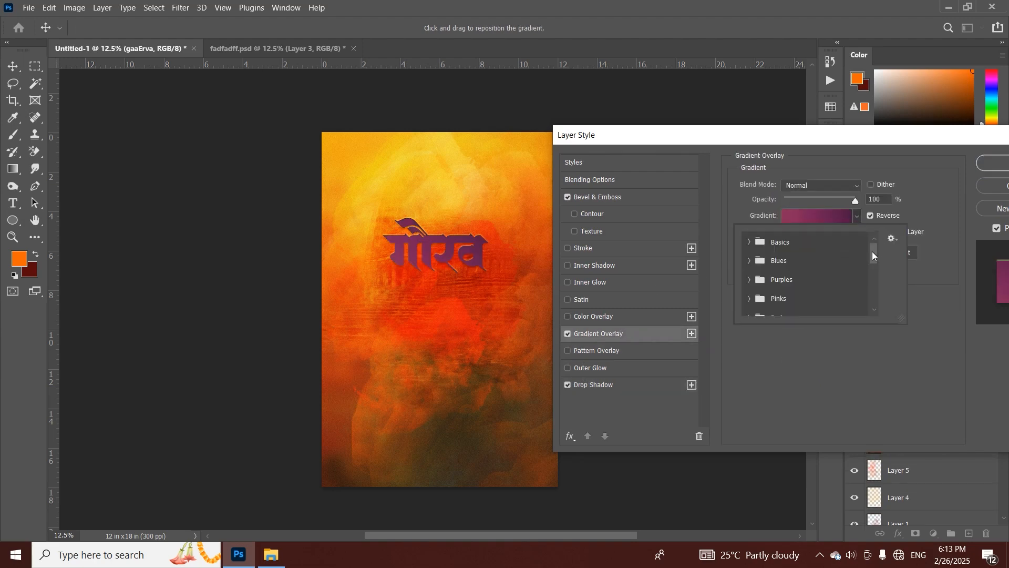
scroll(788, 278, down, 3)
scroll(783, 290, down, 8)
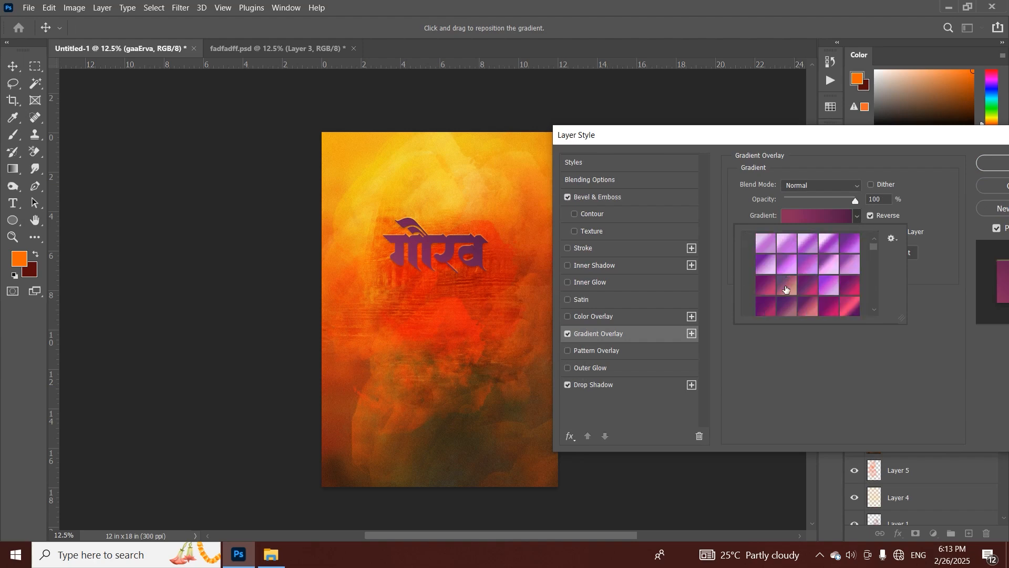
scroll(783, 268, down, 8)
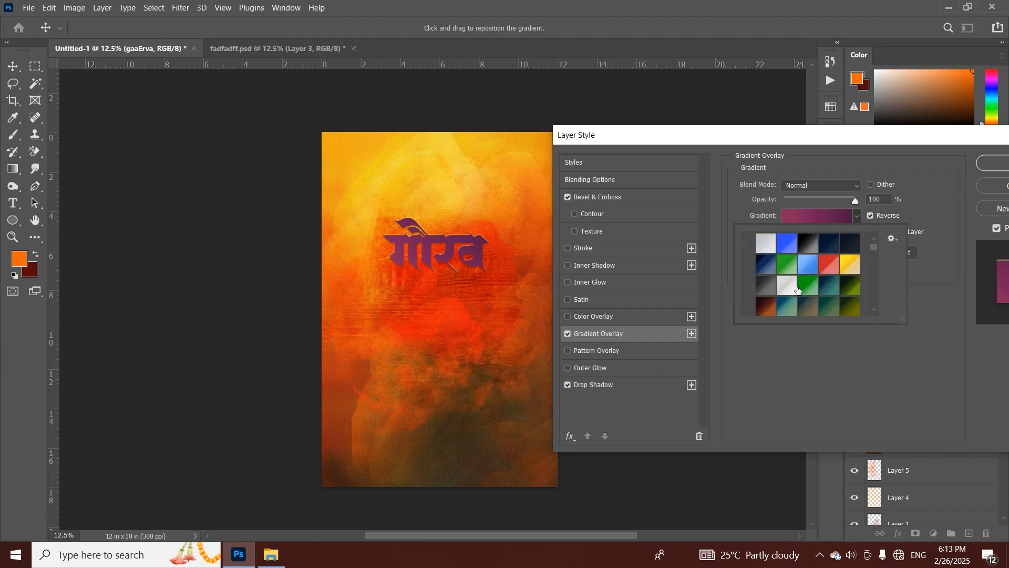
click(828, 255)
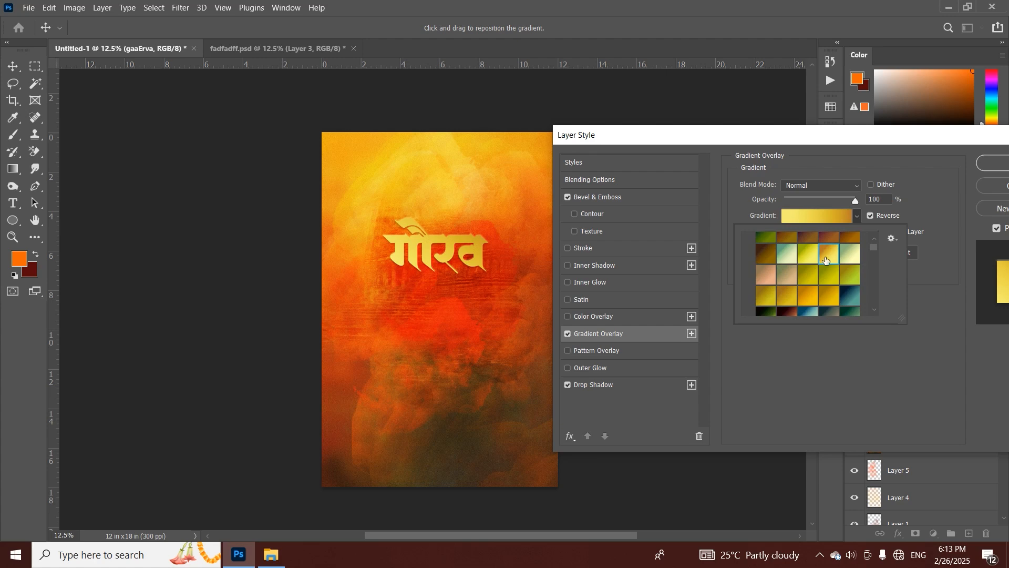
Set the title's drop shadow to 45% opacity and 44 px distance
click(613, 377)
click(605, 383)
drag(814, 205, 813, 252)
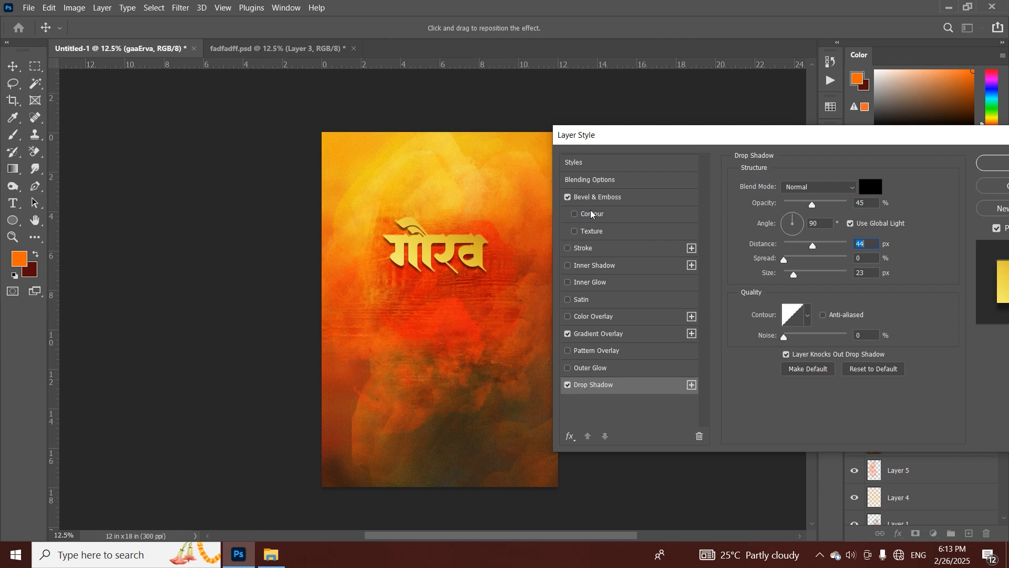
Enable the Inner Shadow and Inner Glow styles on the title text
click(590, 269)
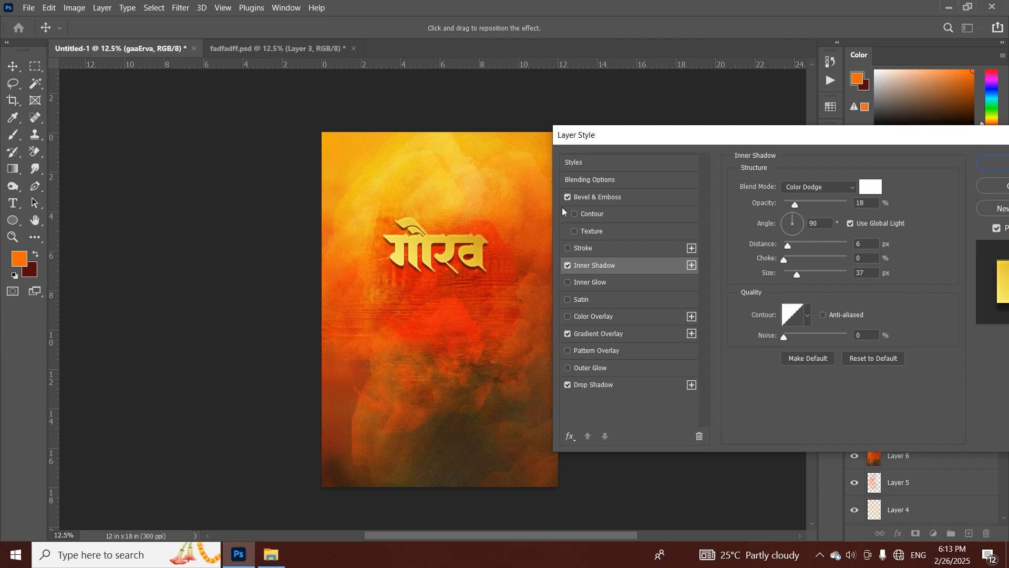
click(589, 284)
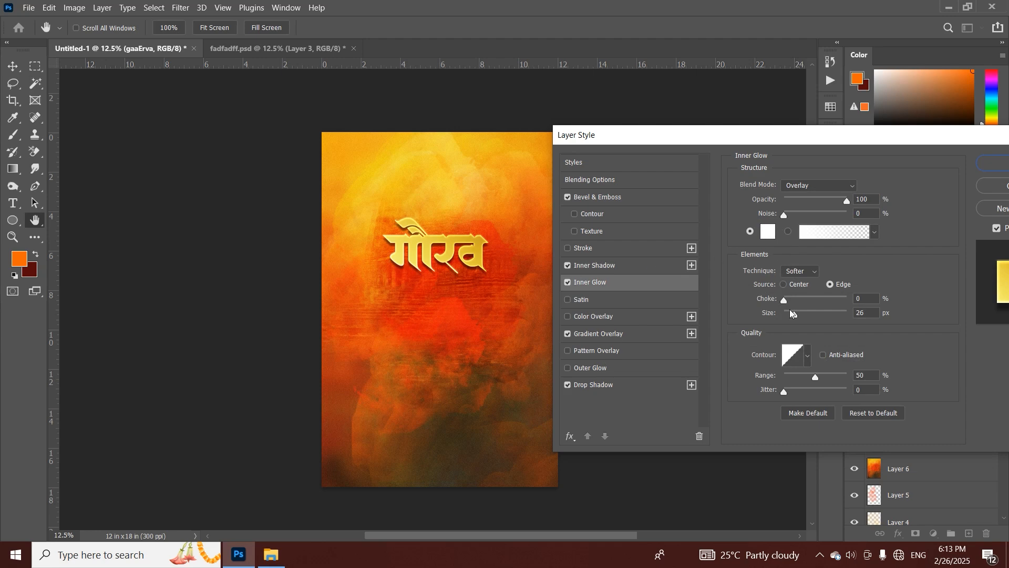
click(596, 197)
Turn off the title's Gradient Overlay and apply the remaining layer styles
click(629, 335)
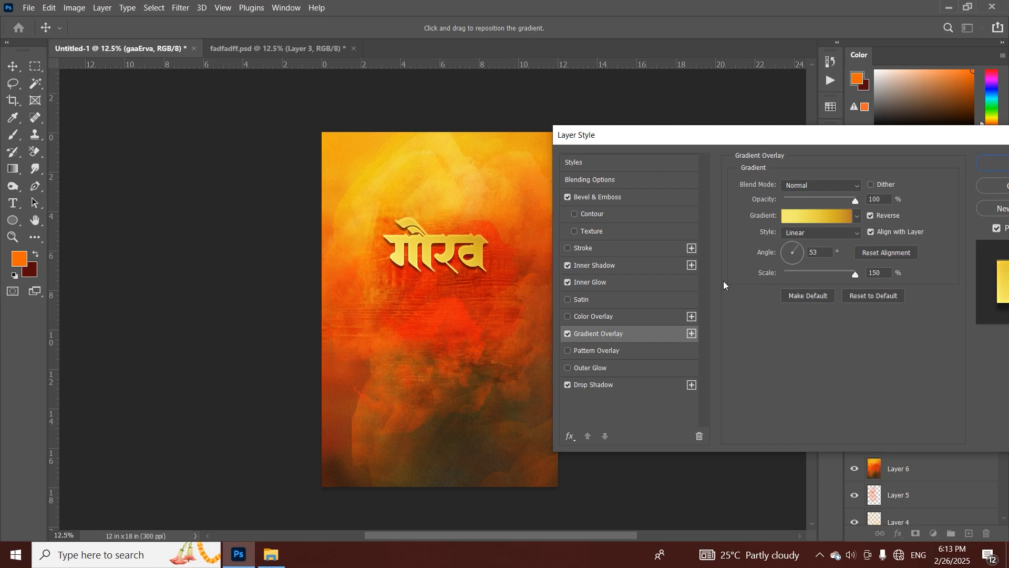
click(567, 334)
drag(663, 136, 591, 169)
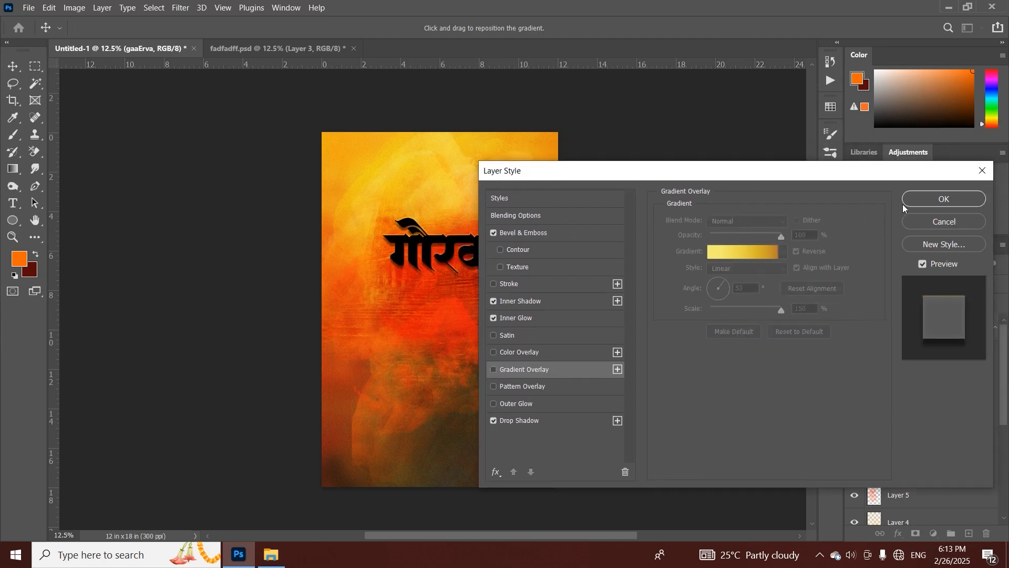
click(916, 200)
click(917, 200)
click(802, 257)
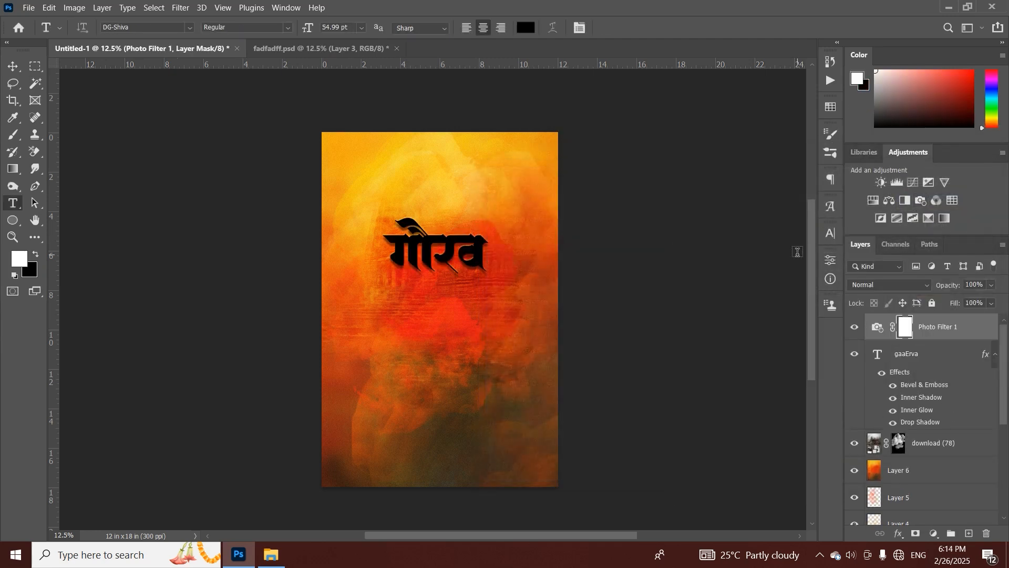
key(Delete)
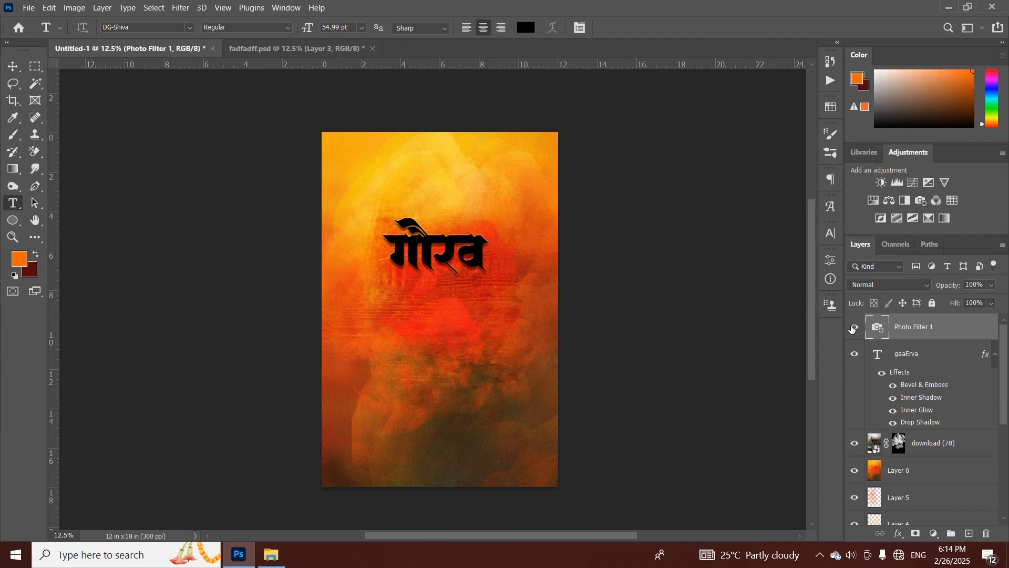
key(Delete)
Place the countryside background image above the title text and clip it to the text layer
click(28, 8)
click(127, 268)
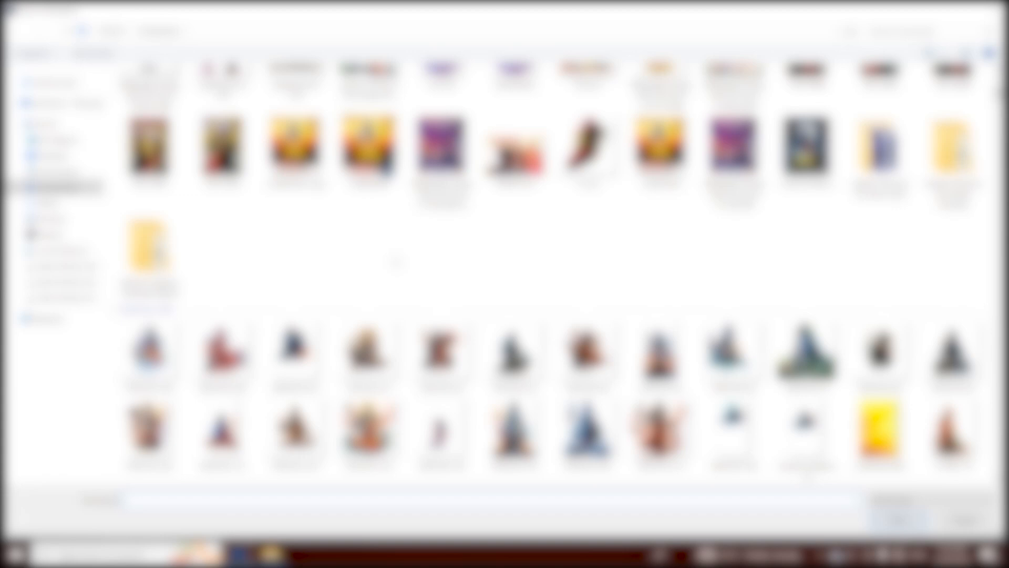
scroll(397, 263, down, 10)
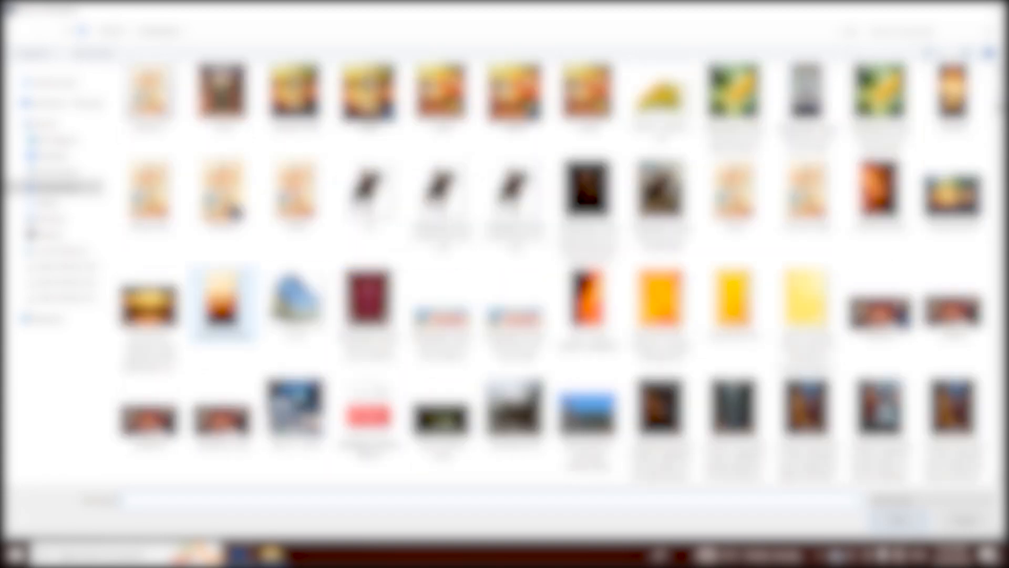
scroll(441, 311, down, 10)
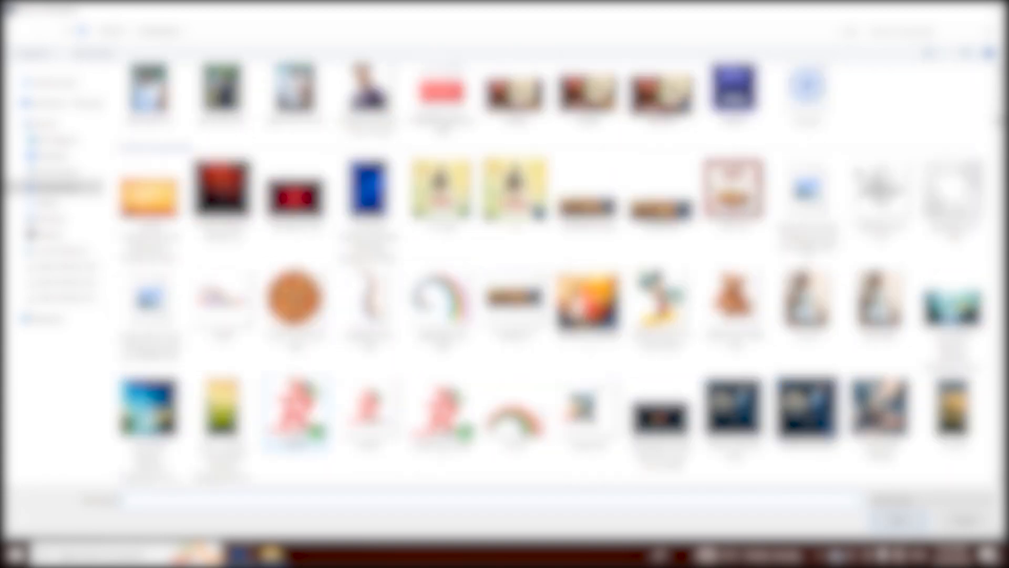
double_click(220, 413)
click(651, 28)
key(t)
alt+click(877, 339)
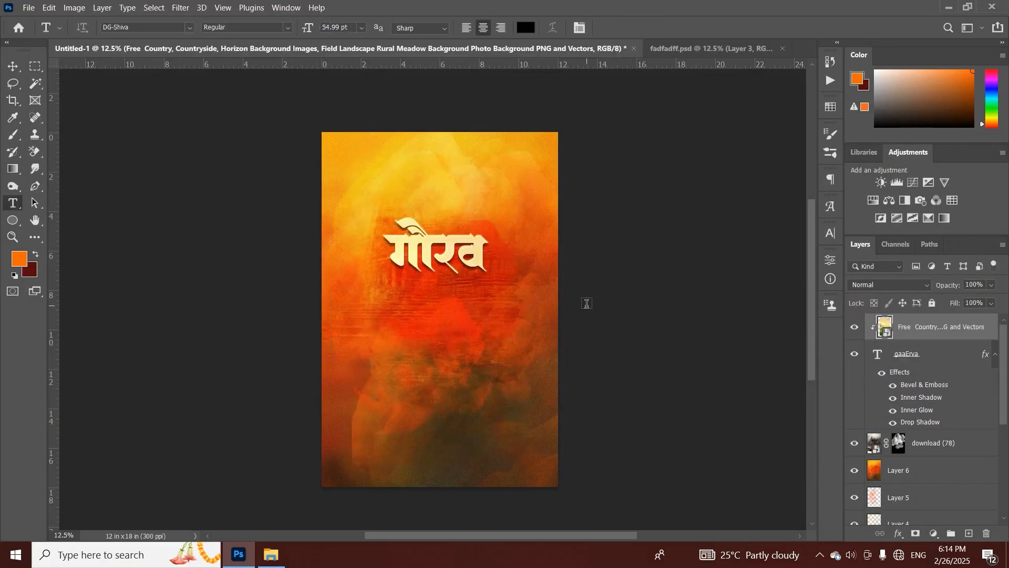
Reposition the clipped countryside image over the title text
key(ctrl+t)
drag(501, 330, 489, 353)
click(650, 27)
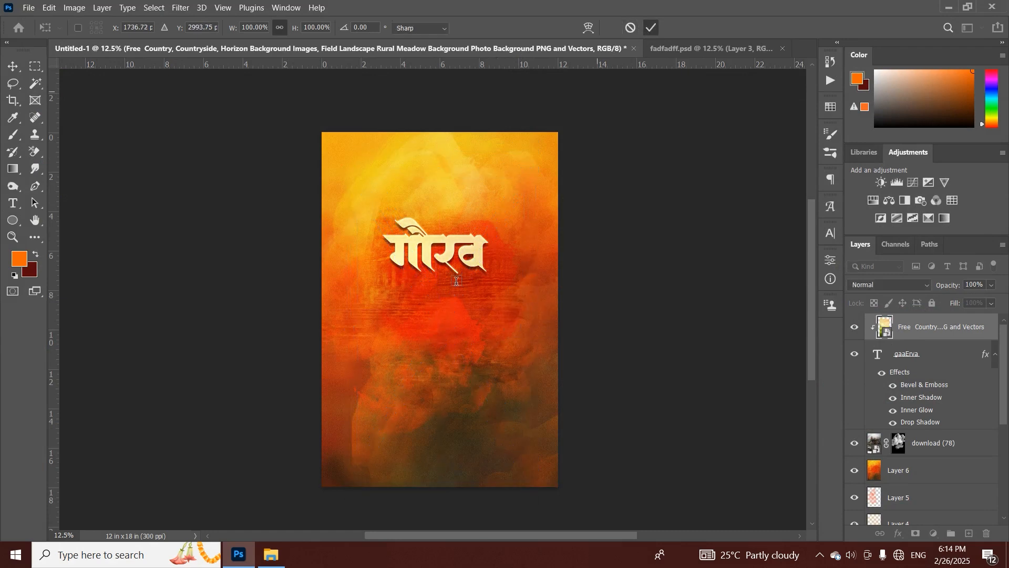
Duplicate the title text layer above the clipped image and place the copy below the original title
click(10, 69)
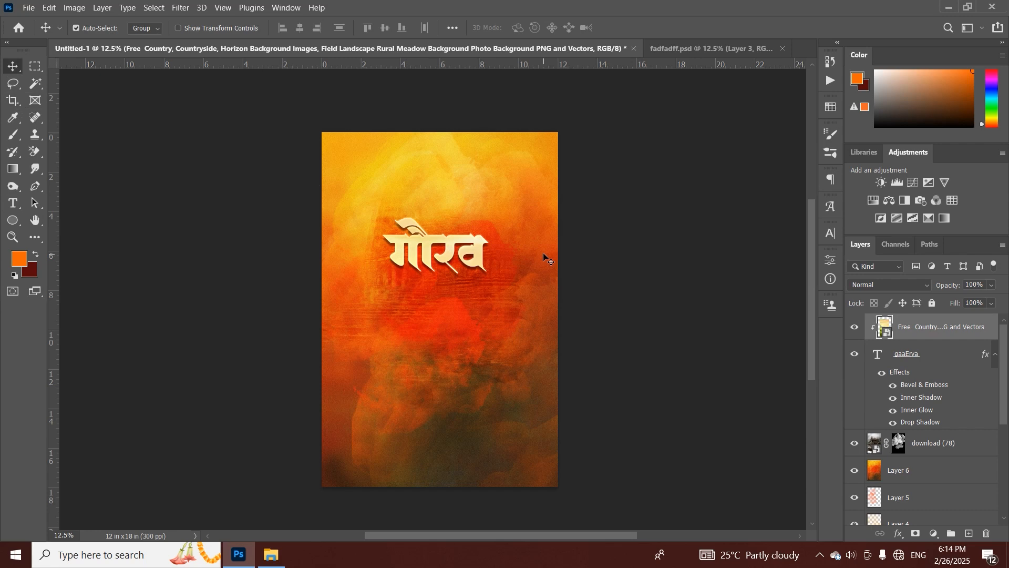
click(877, 356)
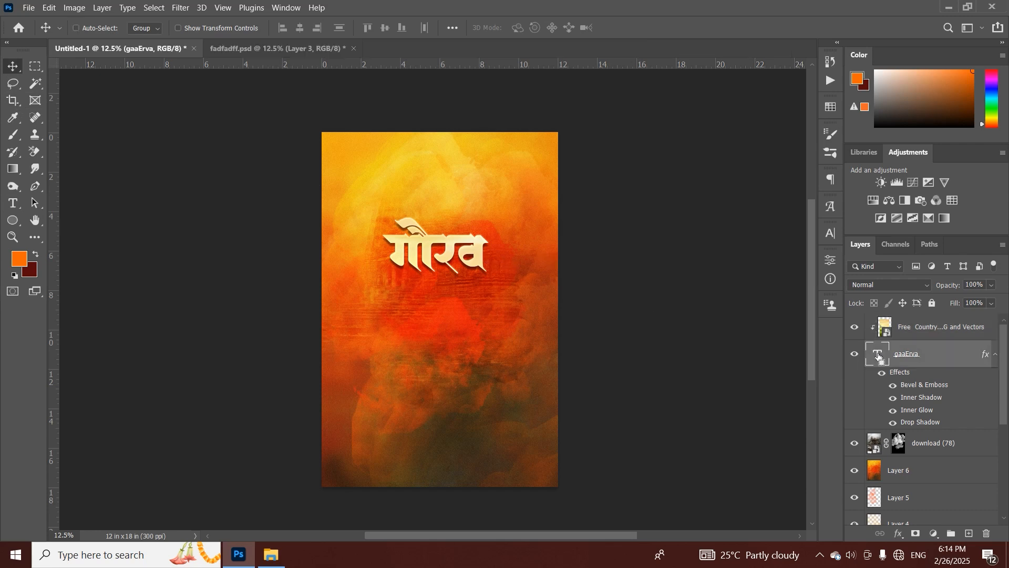
click(898, 325)
key(ctrl)
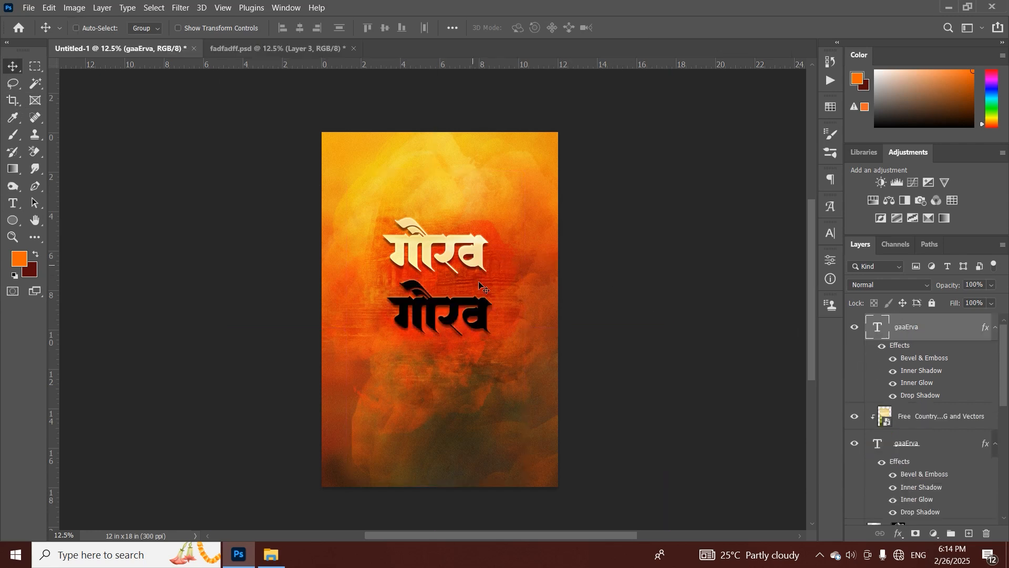
Replace the copied title's text with the second Devanagari first name and nudge it upward
double_click(472, 298)
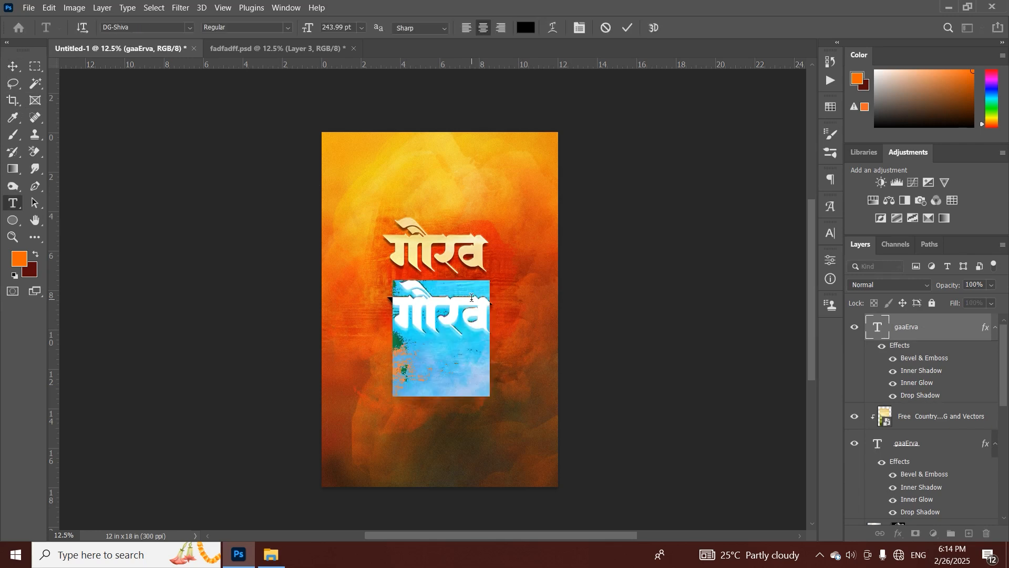
text(is)
key(BackSpace)
text(Satl)
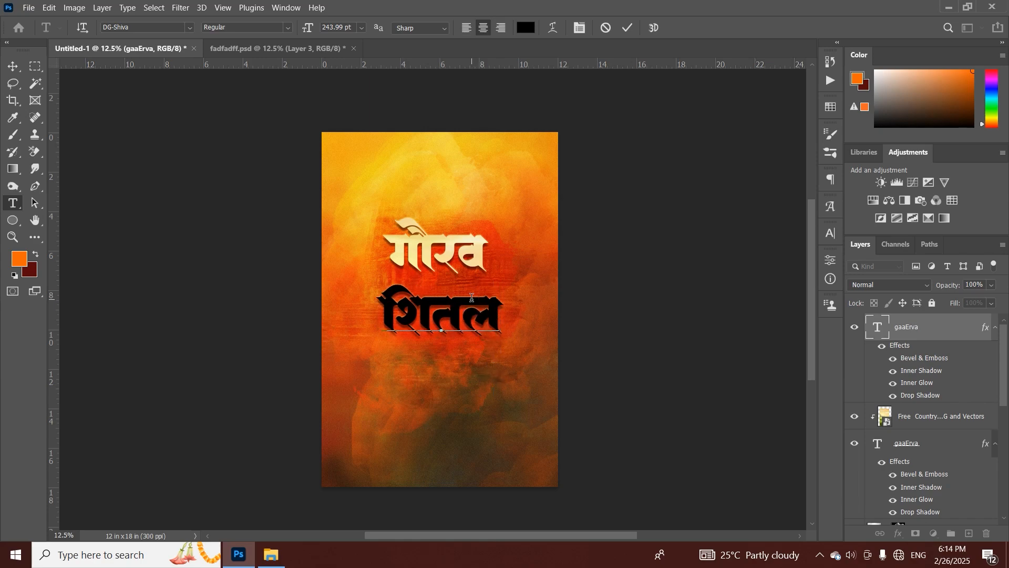
click(502, 375)
key(shift+Up)
key(shift+Up)
key(shift+Up)
key(shift+Up)
key(shift+Up)
Commit the second title's text and apply the first title's layer style to it
click(972, 418)
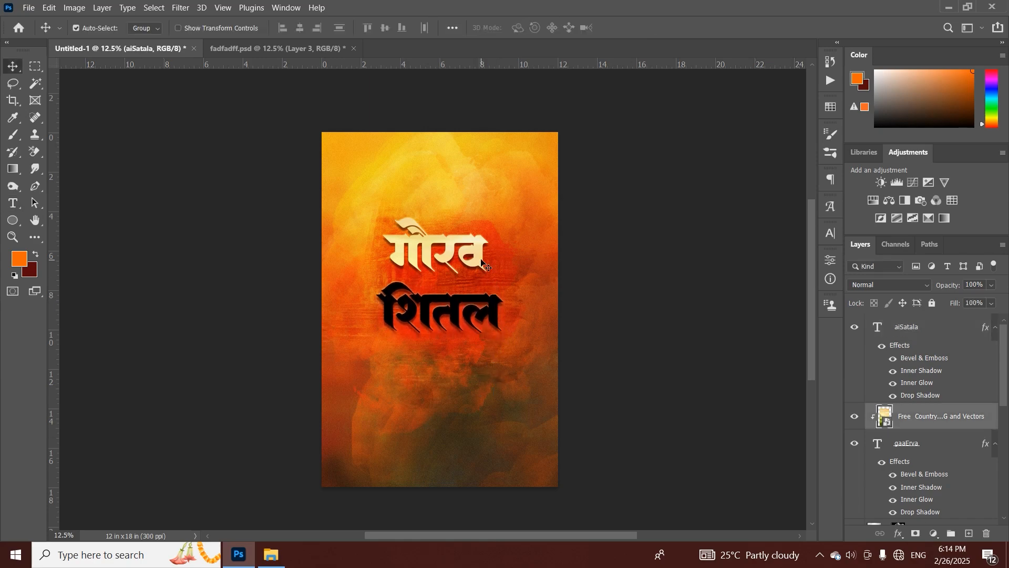
right_click(933, 446)
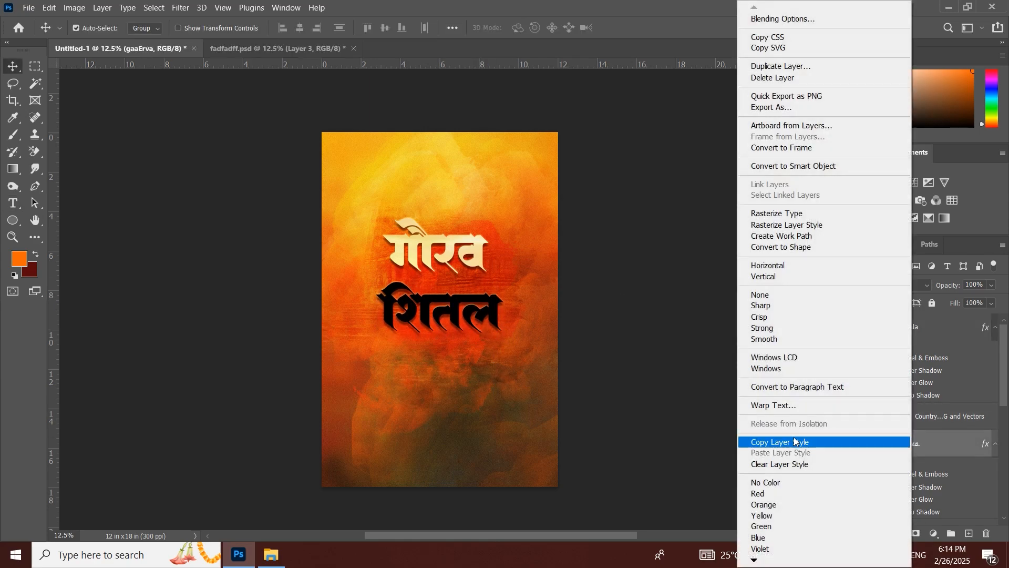
click(809, 439)
click(917, 327)
right_click(915, 328)
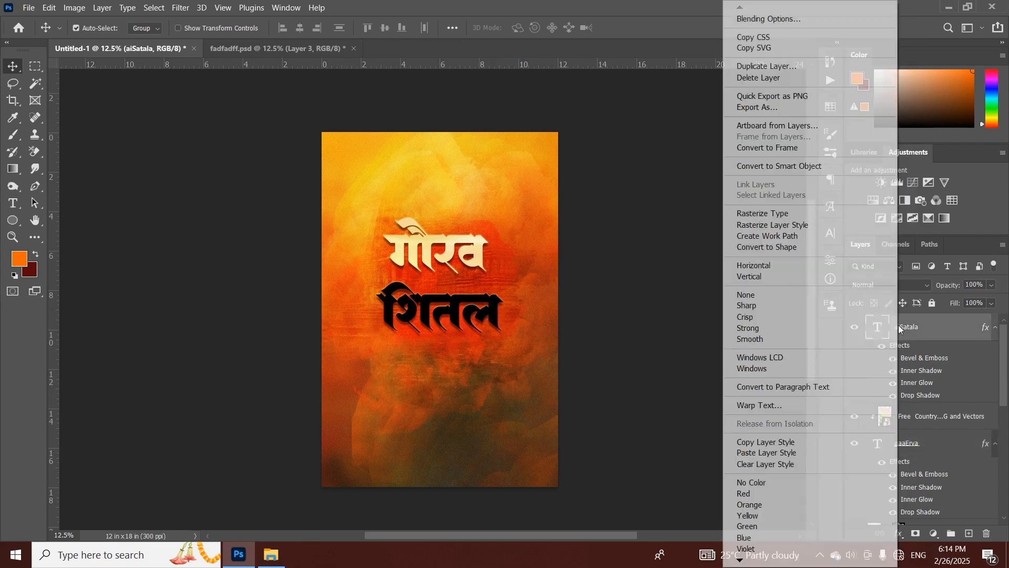
click(773, 453)
Place a copy of the countryside image above the second title and clip it to that text layer
click(925, 418)
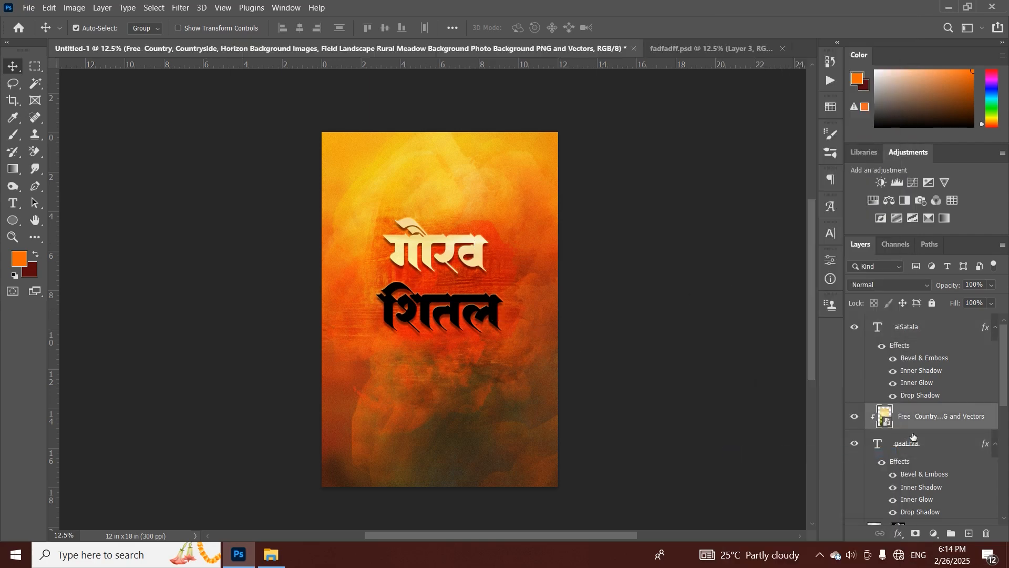
ctrl+click(454, 303)
key(ctrl+v)
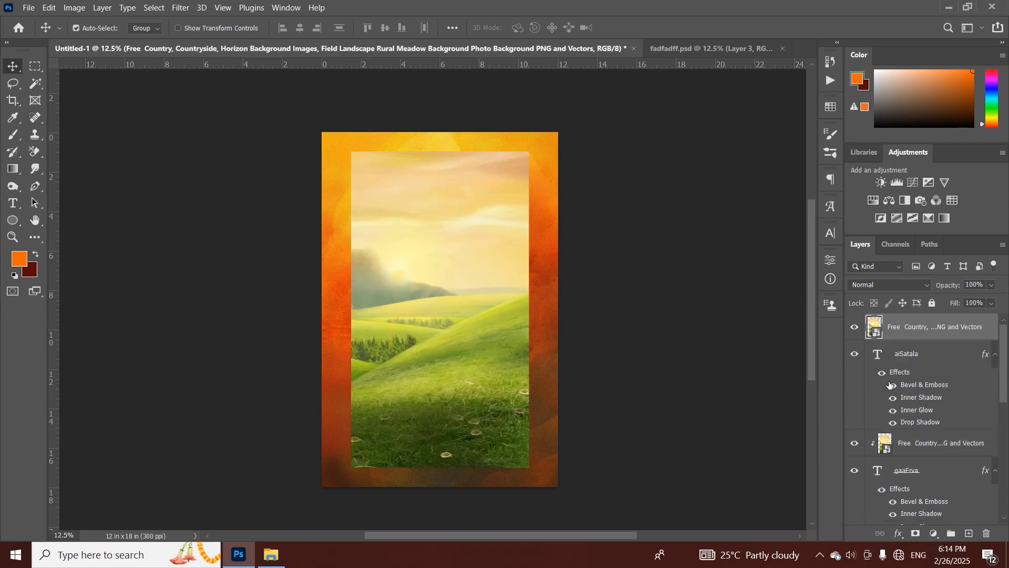
alt+click(873, 340)
Transform the copied countryside image so its pale sky area fills the second title's letters
key(ctrl+t)
drag(482, 276, 481, 384)
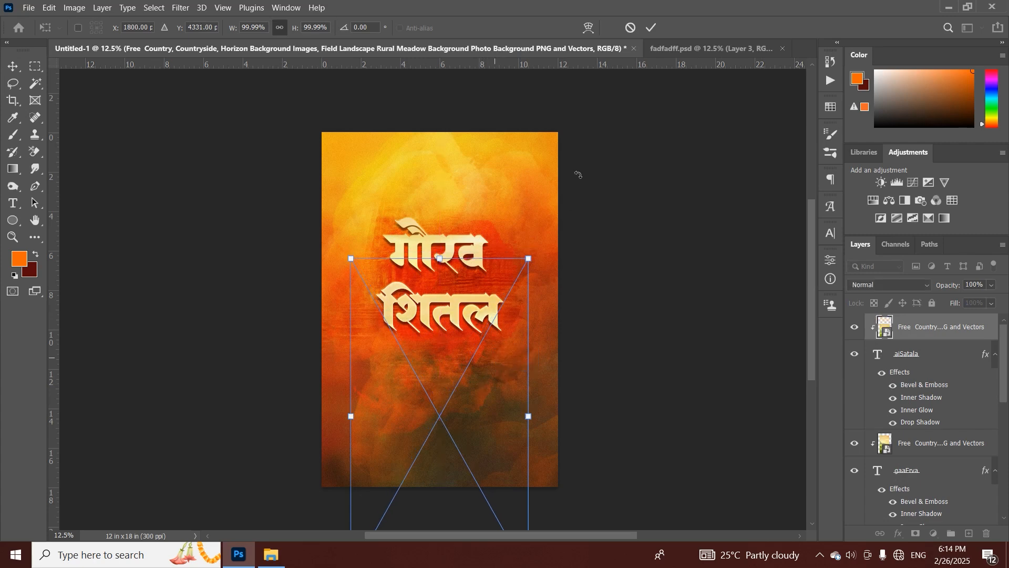
click(655, 32)
Link the second title with its clipped image and move both up close beneath the first title
shift+click(886, 351)
click(879, 534)
drag(491, 311, 491, 293)
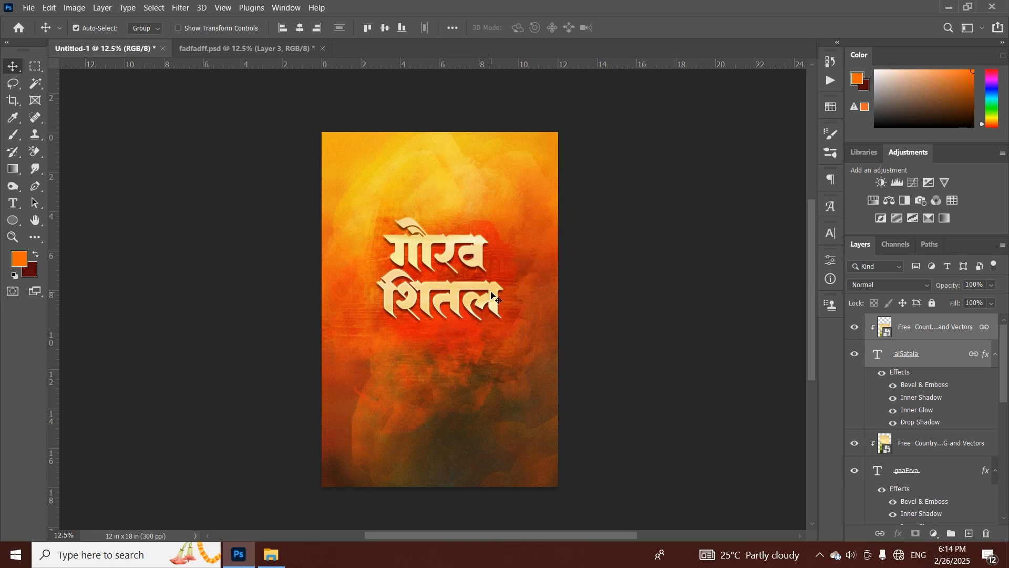
Examine the spacing and look of the two stacked titles against the poster background, up close and as a whole
scroll(620, 331, up, 3)
scroll(620, 331, down, 2)
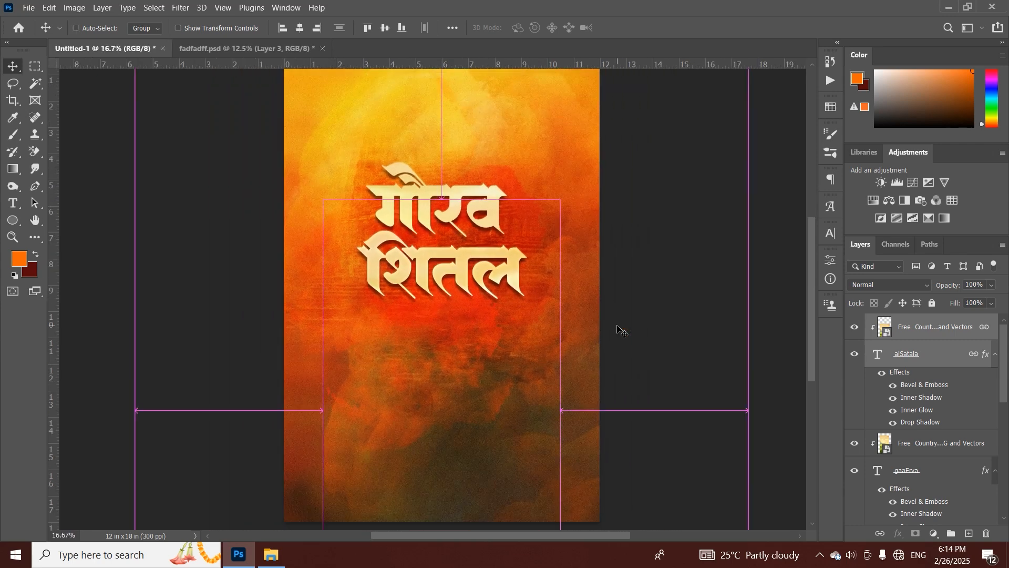
scroll(618, 330, down, 1)
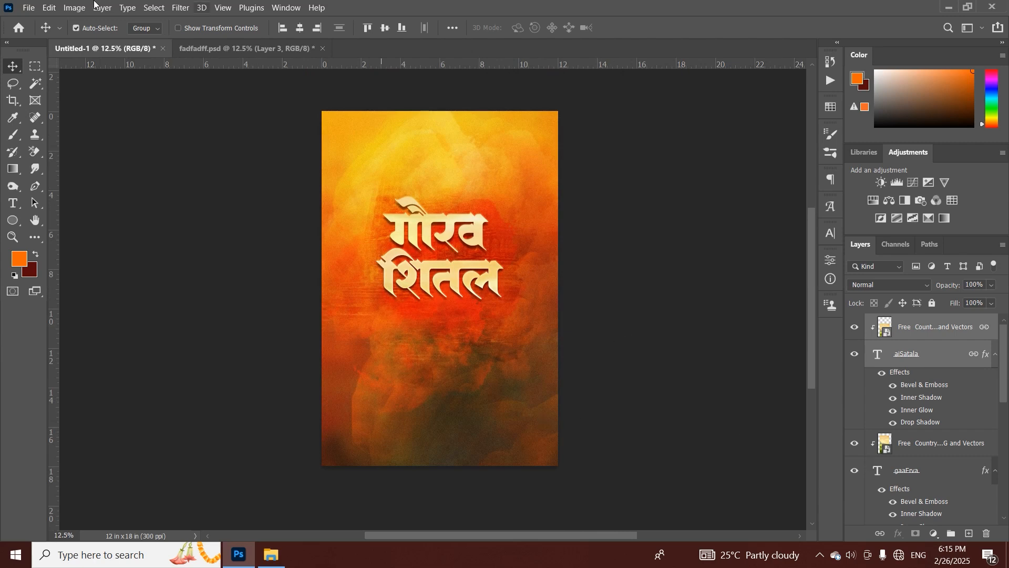
scroll(431, 257, up, 2)
scroll(440, 268, down, 1)
key(ctrl+minus)
key(ctrl+plus)
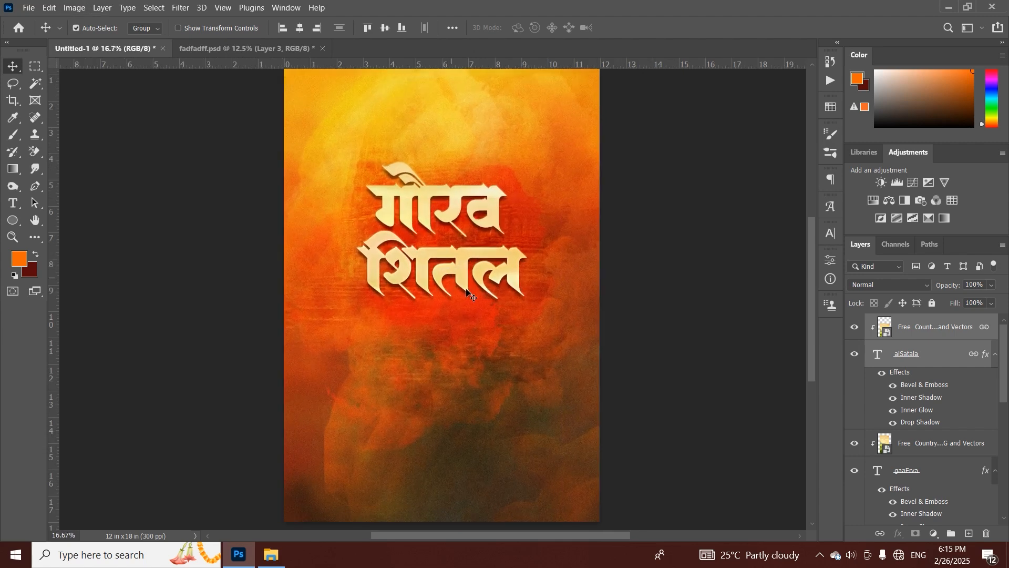
key(ctrl+minus)
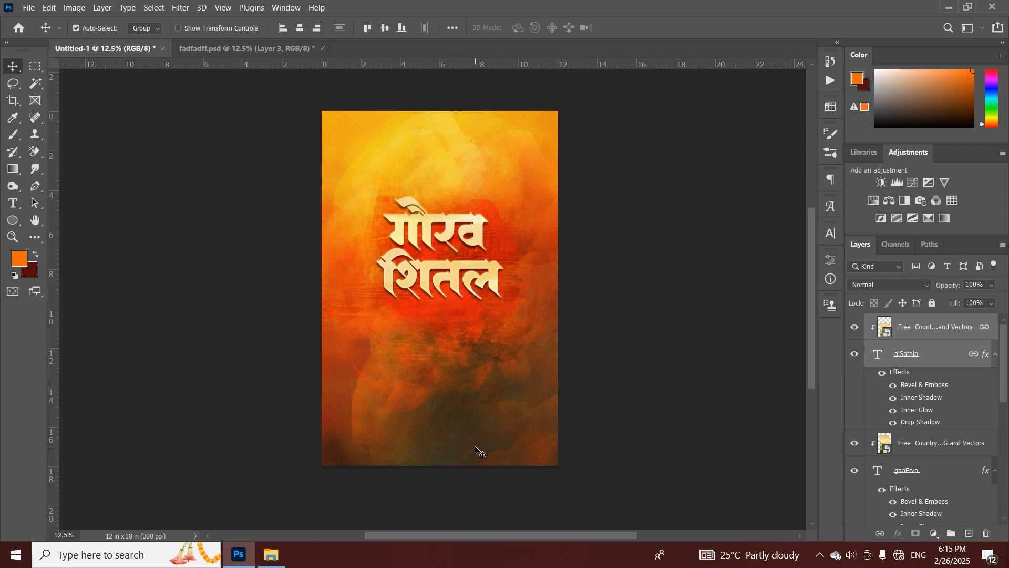
Deselect the title layers, locate the background layers beneath the titles and activate the Brush tool
click(586, 343)
scroll(873, 402, down, 3)
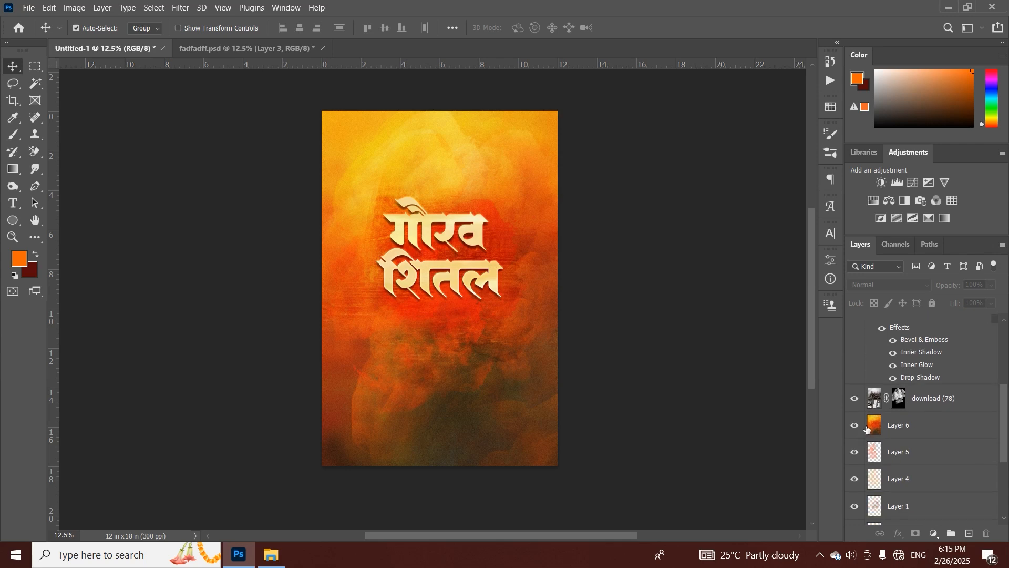
click(13, 135)
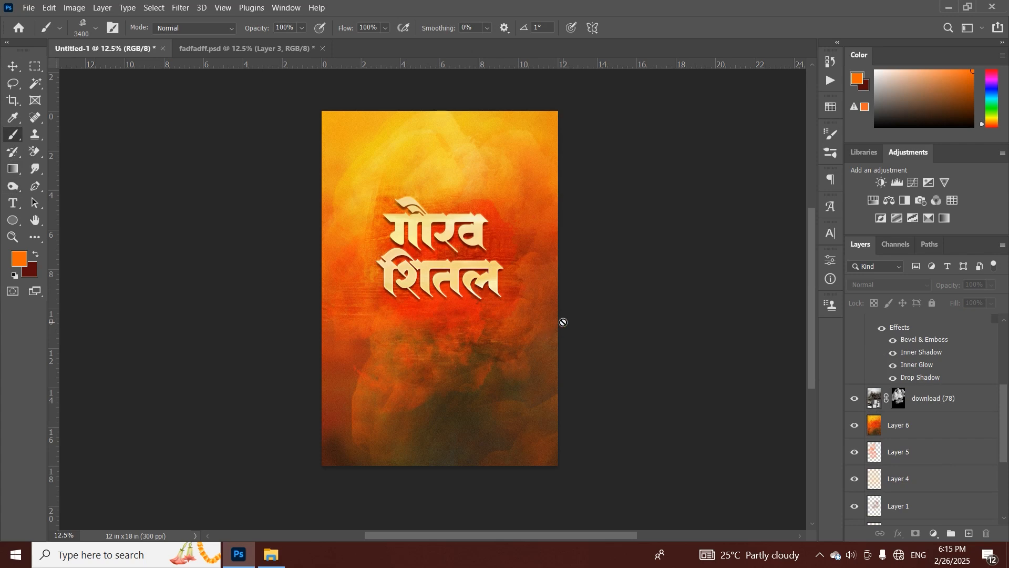